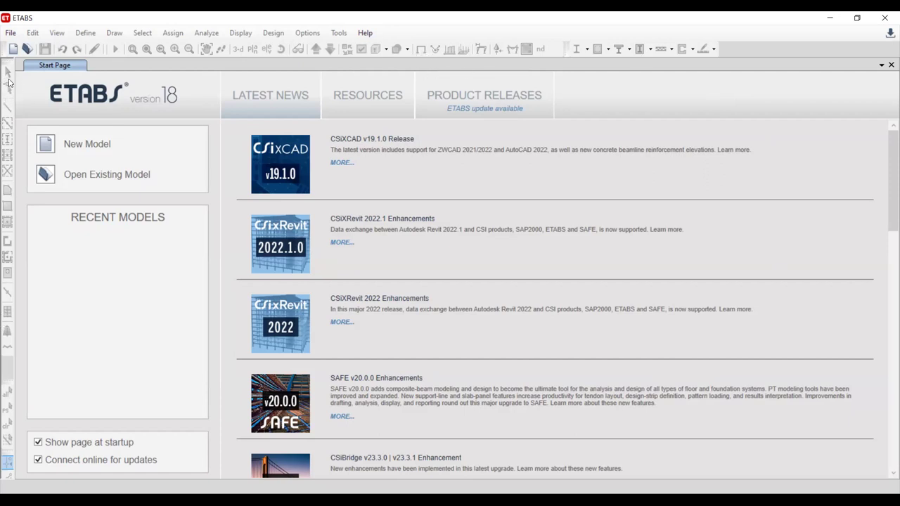
pyautogui.click(13, 34)
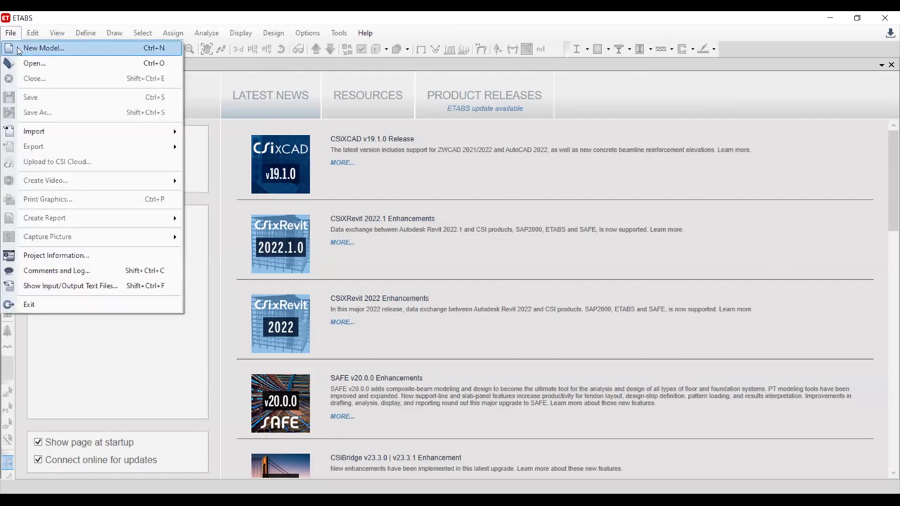
pyautogui.click(12, 34)
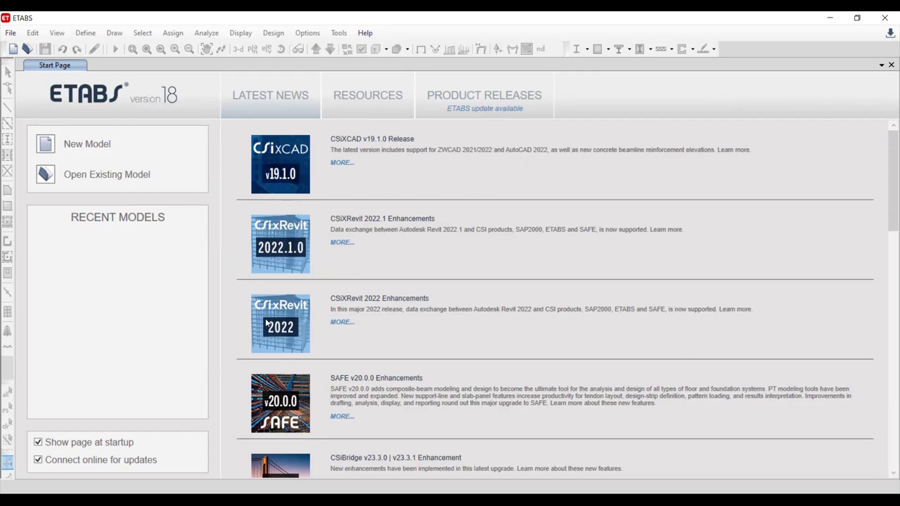
pyautogui.scroll(-2, 273, 321)
pyautogui.scroll(-3, 284, 312)
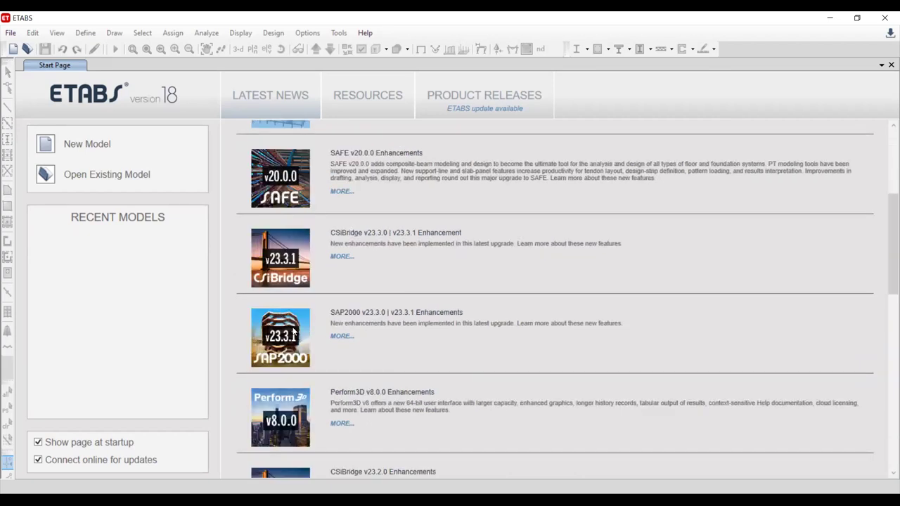
pyautogui.scroll(-7, 291, 331)
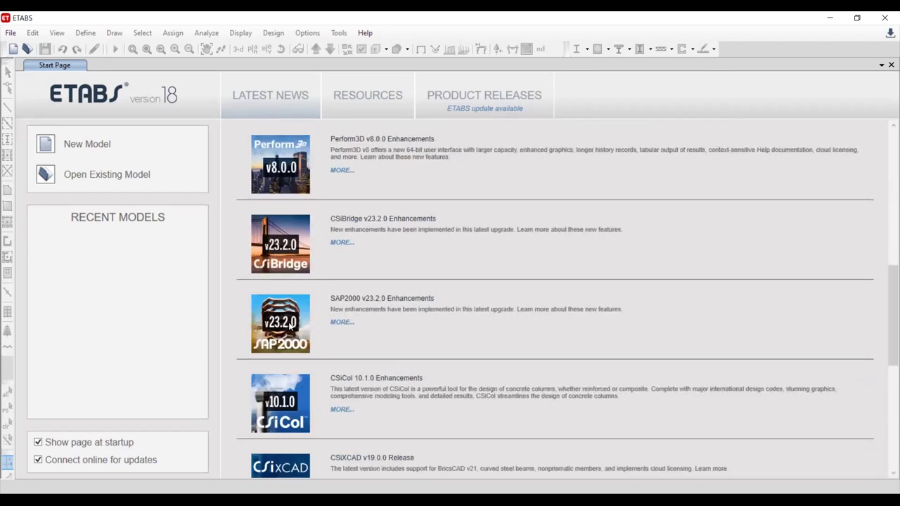
pyautogui.scroll(-2, 288, 325)
pyautogui.scroll(13, 289, 326)
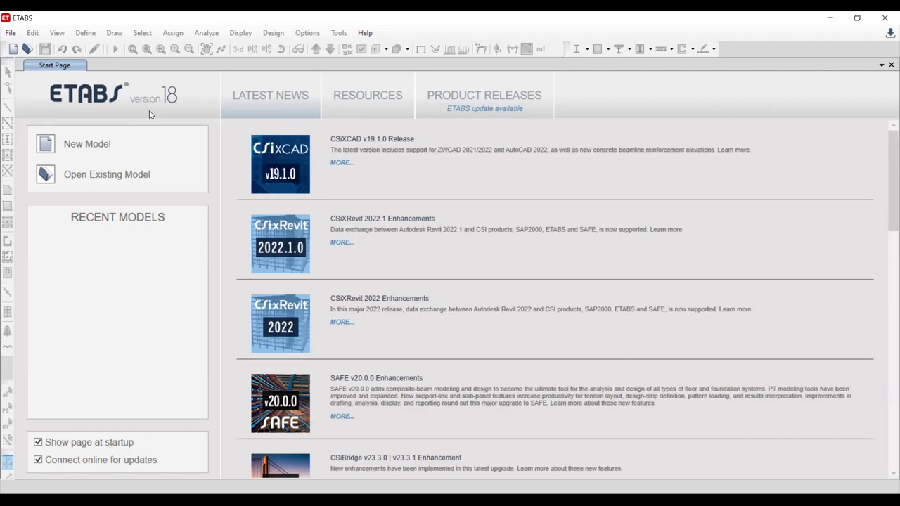
pyautogui.click(11, 33)
pyautogui.click(10, 33)
# - Start a new model using built-in settings with Metric SI display units
pyautogui.click(89, 146)
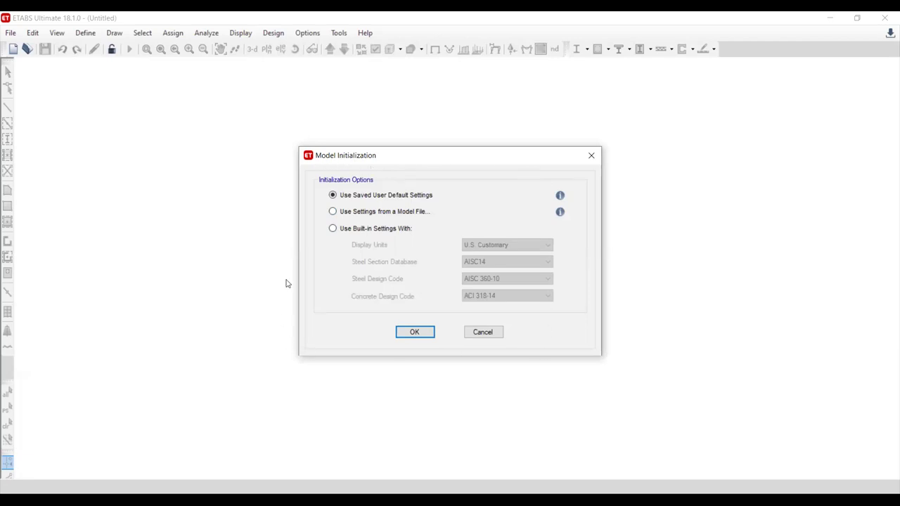
pyautogui.click(345, 235)
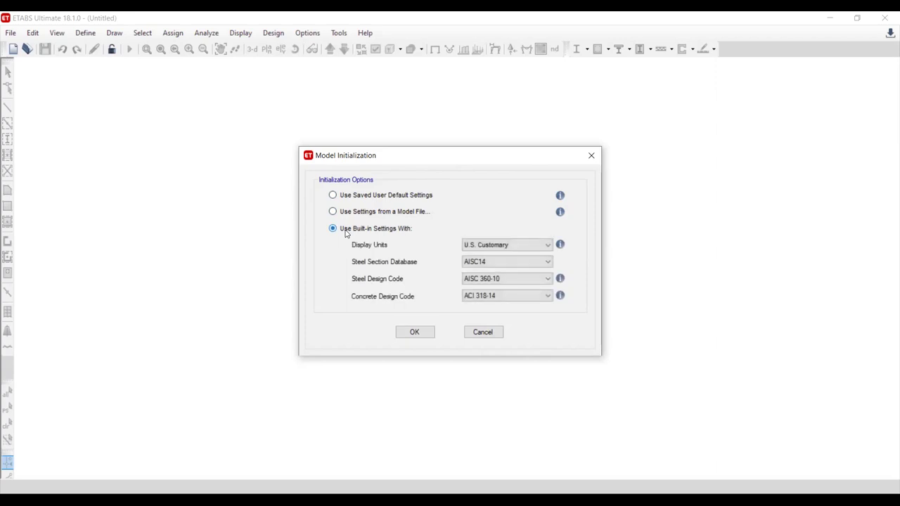
pyautogui.click(501, 245)
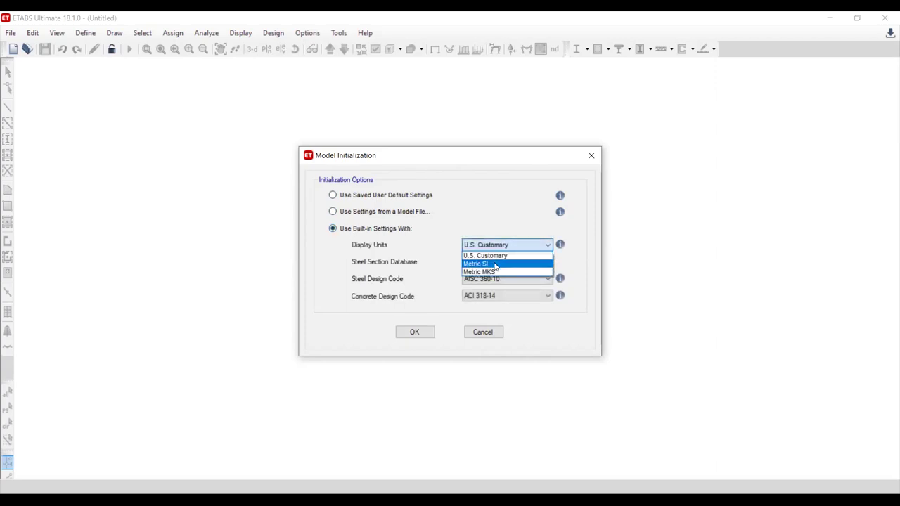
pyautogui.click(495, 264)
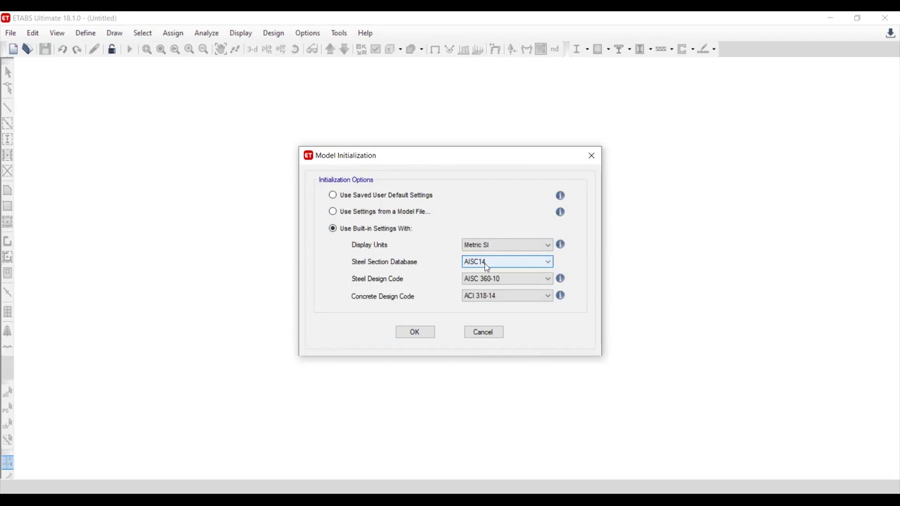
# - Check the steel section database and concrete design code choices, keep AISC14 and ACI 318-14, and accept the model initialization
pyautogui.click(484, 263)
pyautogui.click(484, 265)
pyautogui.click(485, 265)
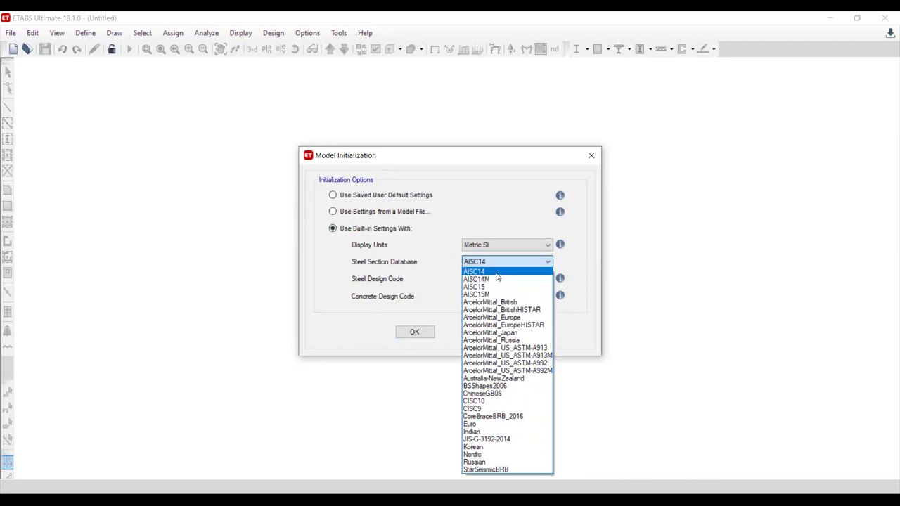
pyautogui.click(392, 257)
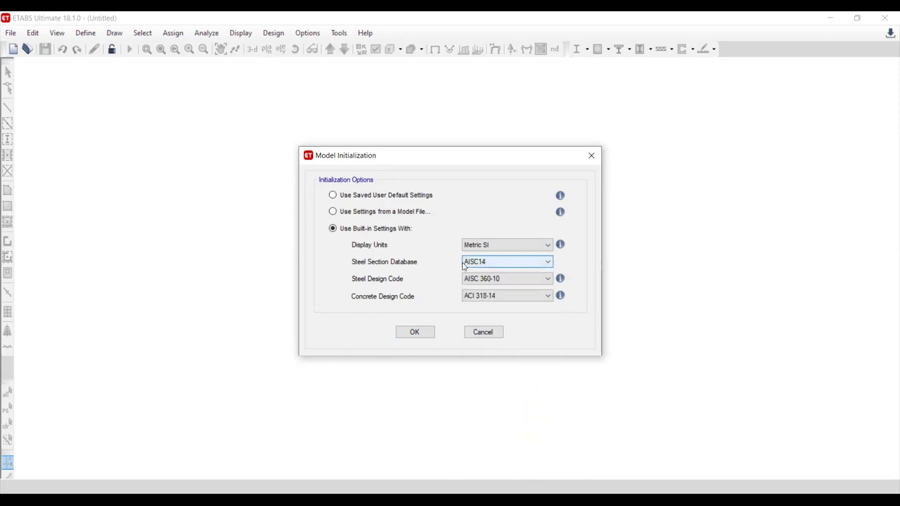
pyautogui.click(475, 296)
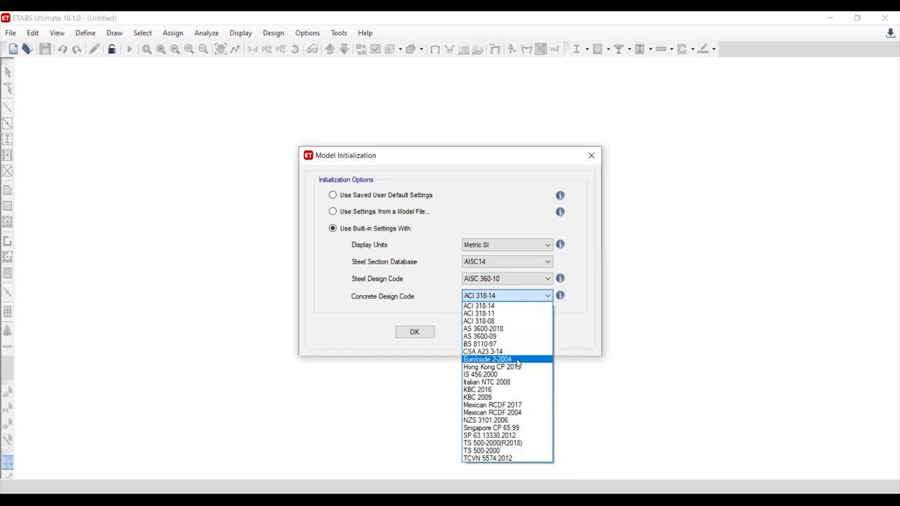
pyautogui.click(391, 298)
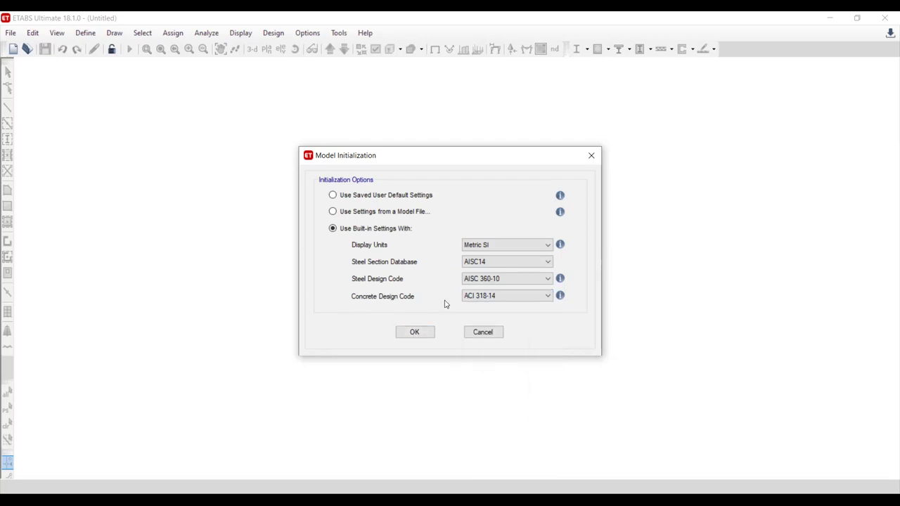
pyautogui.click(416, 331)
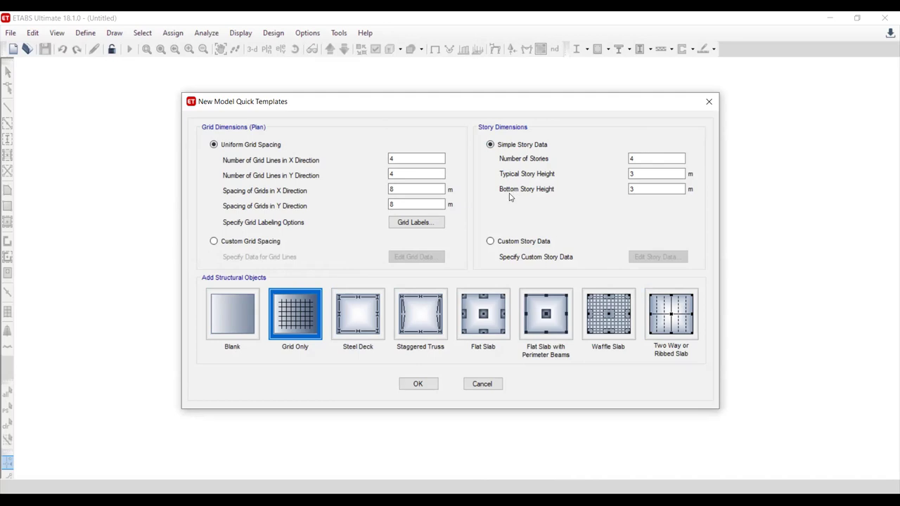
# - Choose custom grid spacing and define 5 stories with typical and bottom story heights of 3.2 m
pyautogui.click(255, 244)
pyautogui.doubleClick(654, 158)
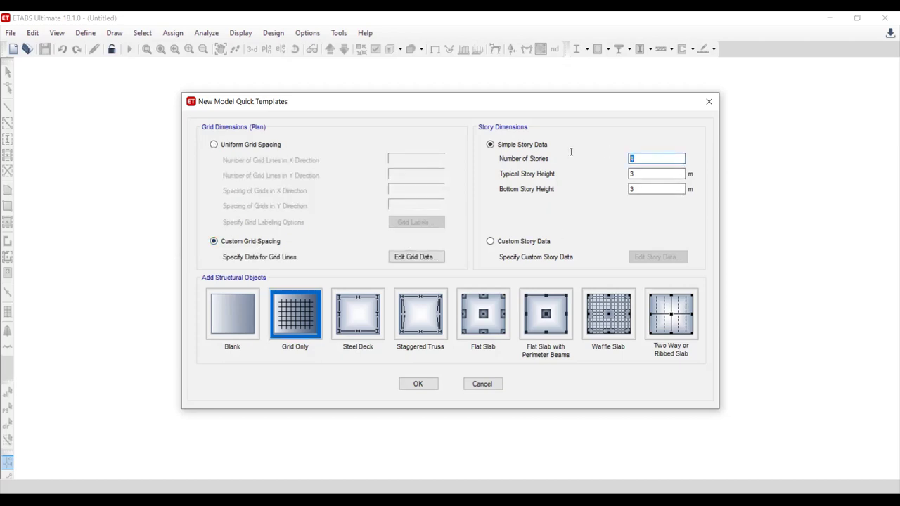
pyautogui.write('5')
pyautogui.doubleClick(638, 173)
pyautogui.write('3.2')
pyautogui.press('Tab')
pyautogui.write('3.')
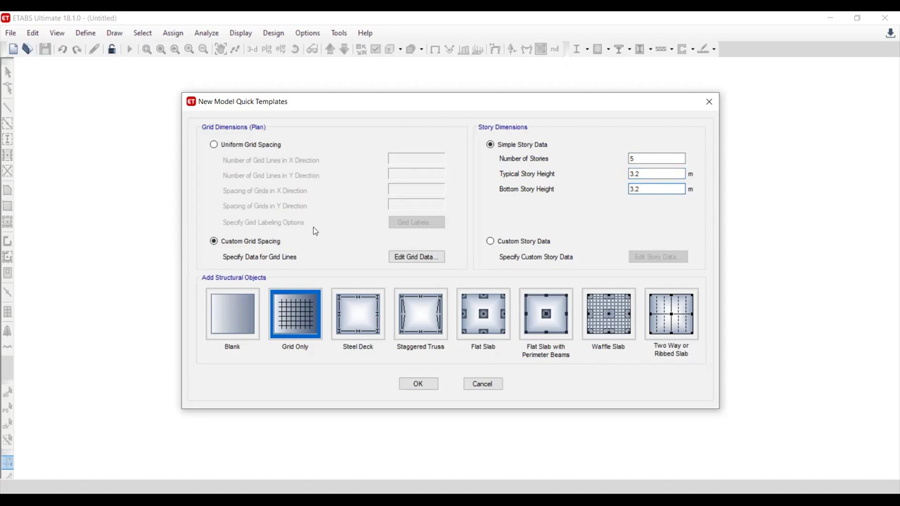
# - Edit the custom grid data, setting the X ordinates of grid lines B, C and D to 4, 8 and 12 m
pyautogui.click(415, 257)
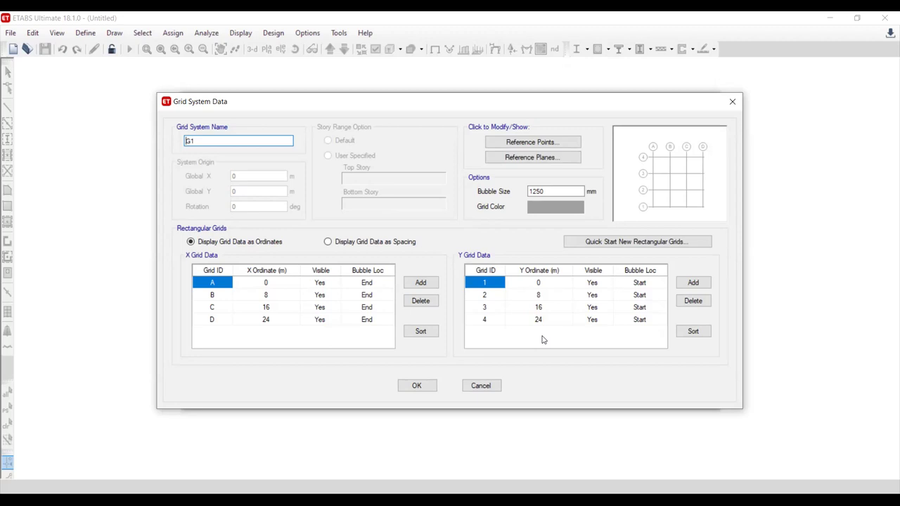
pyautogui.click(277, 298)
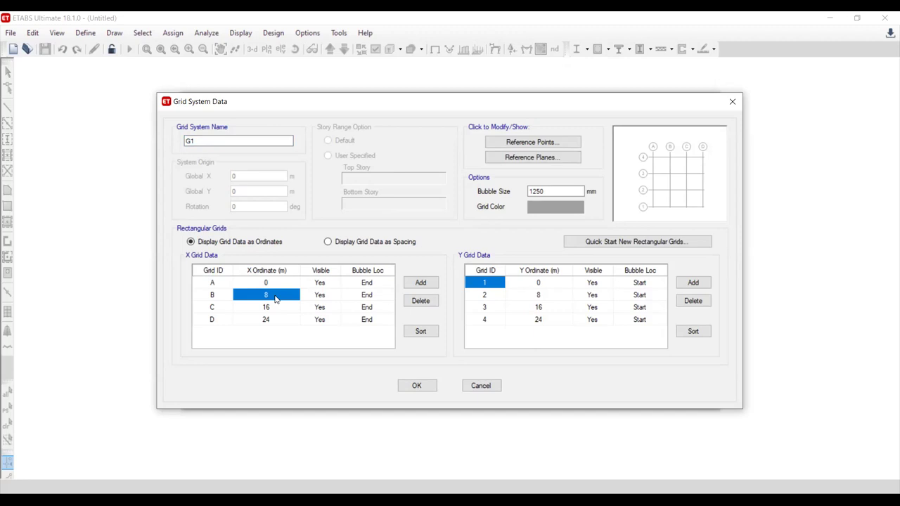
pyautogui.write('4')
pyautogui.click(274, 311)
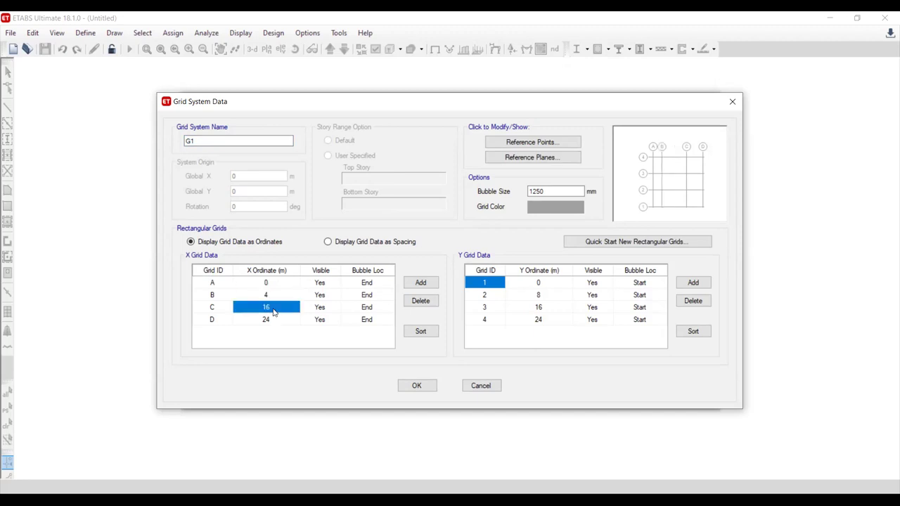
pyautogui.write('8')
pyautogui.click(275, 320)
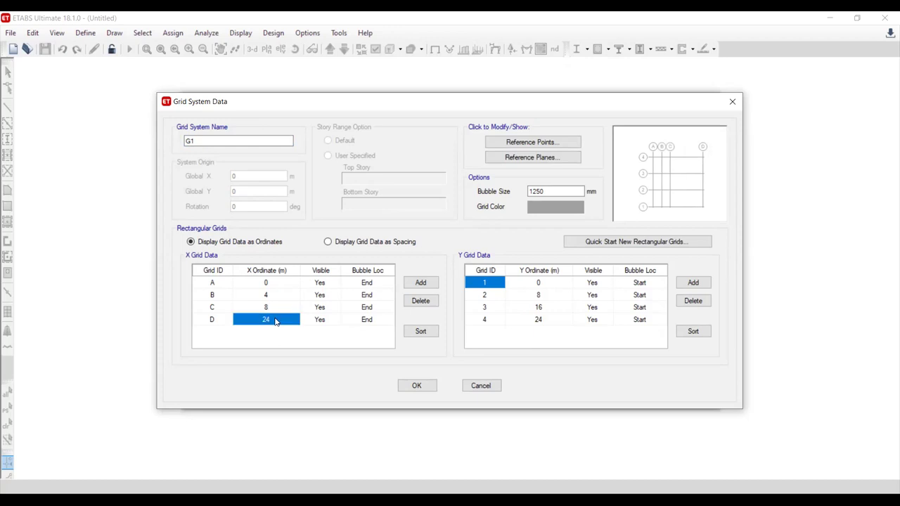
pyautogui.write('1')
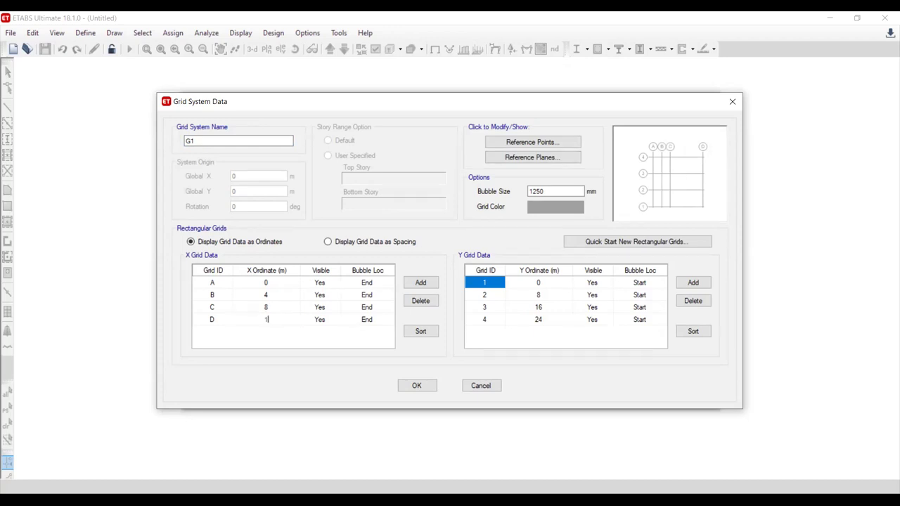
pyautogui.click(320, 295)
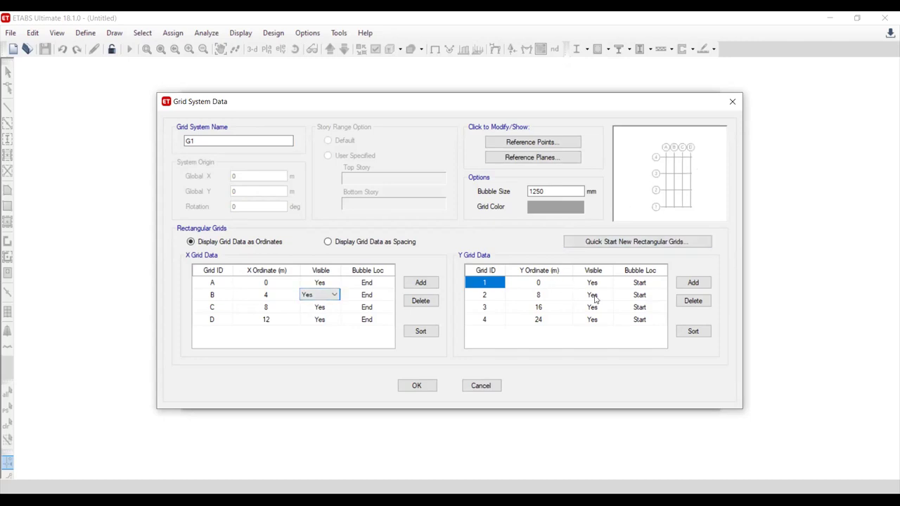
# - Delete all four Y grid lines and accept the grid system data
pyautogui.click(690, 305)
pyautogui.click(689, 307)
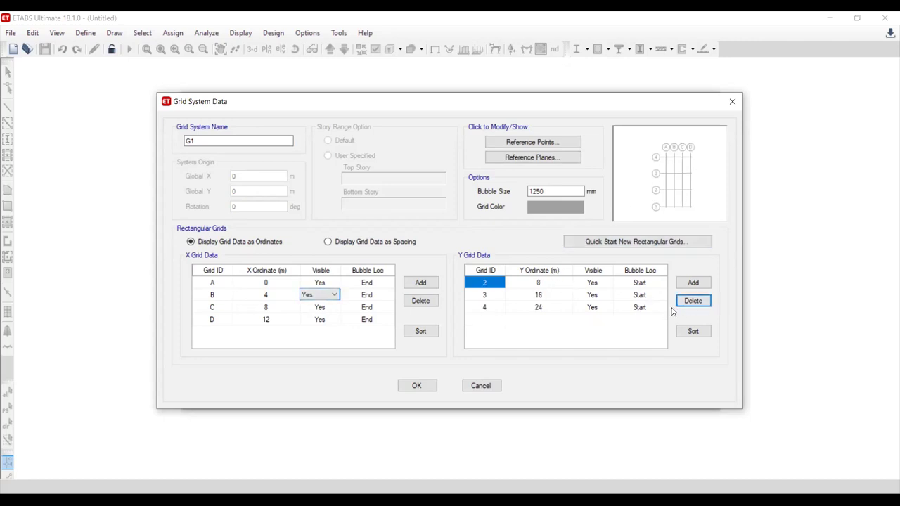
pyautogui.click(687, 308)
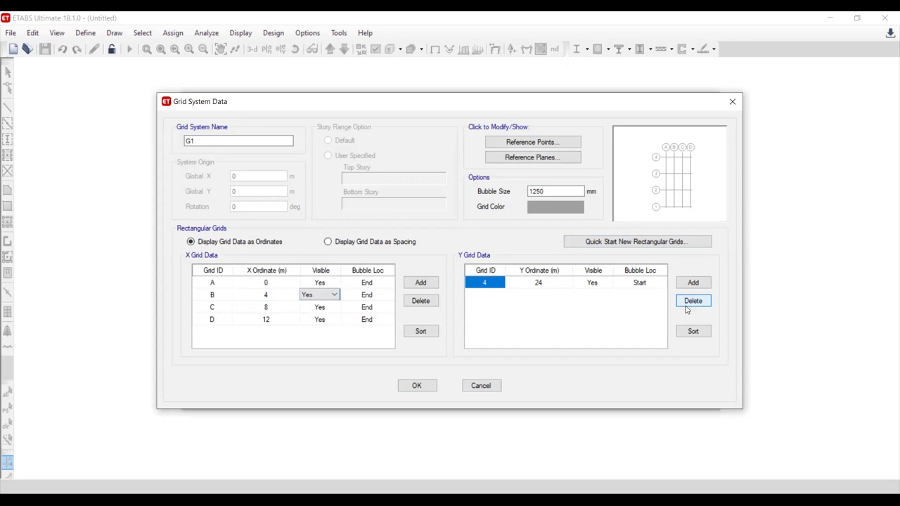
pyautogui.click(686, 308)
pyautogui.click(274, 319)
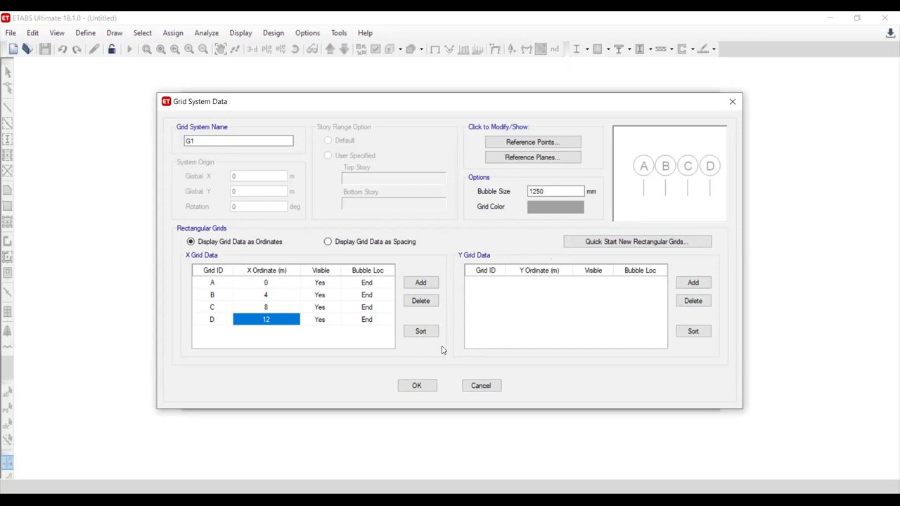
pyautogui.click(417, 386)
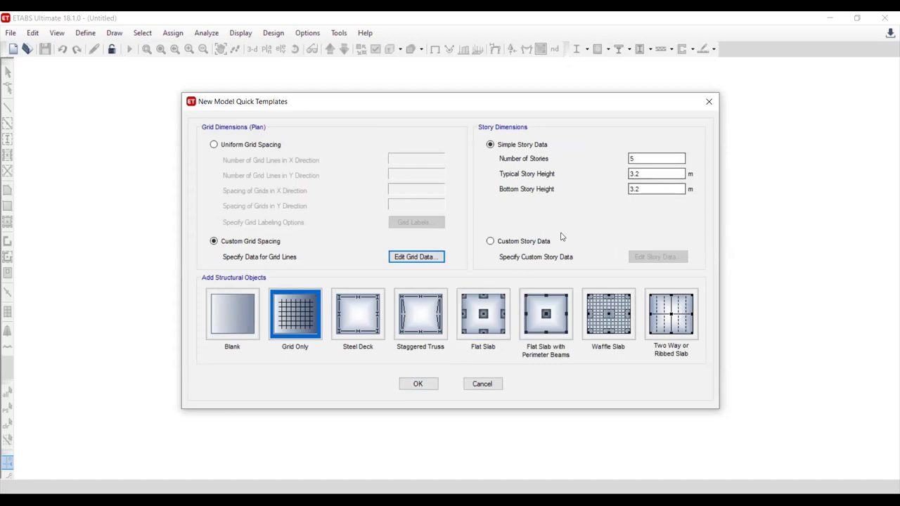
# - Switch to custom story data, accept the story table as it is, and try to create the Grid Only model
pyautogui.click(537, 242)
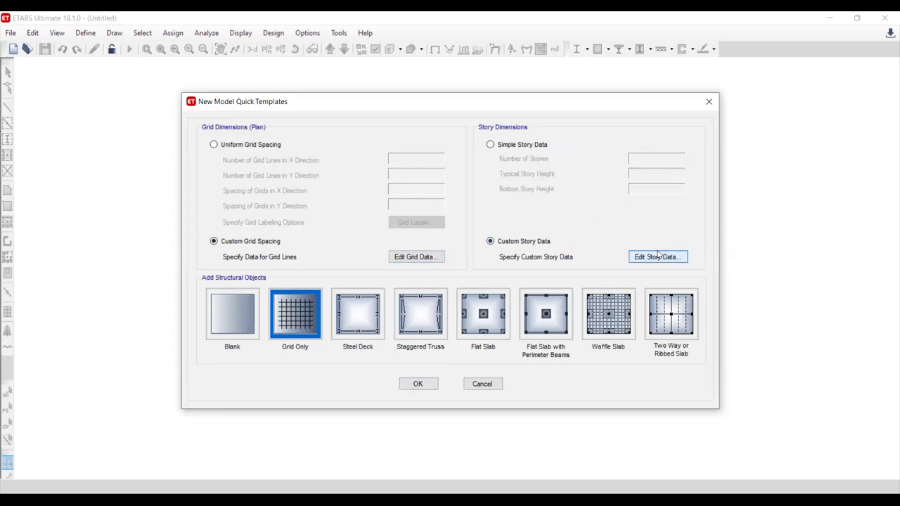
pyautogui.click(657, 256)
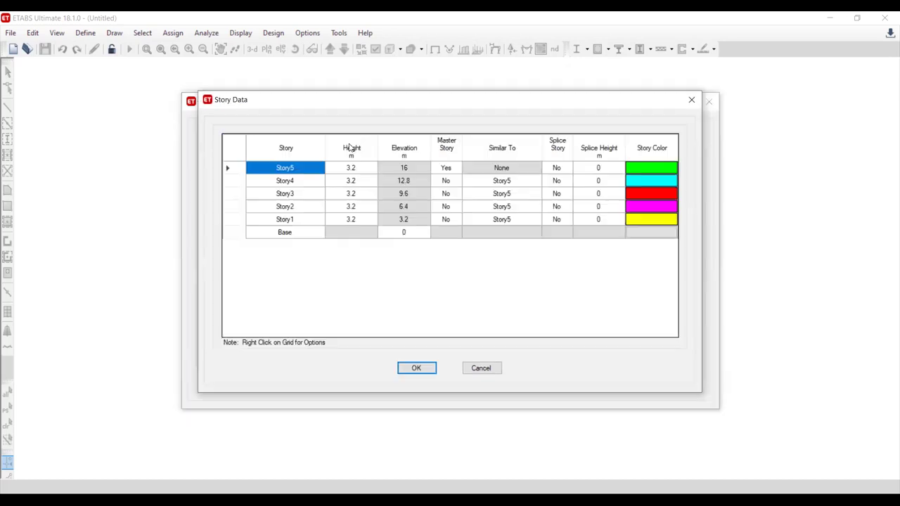
pyautogui.click(405, 365)
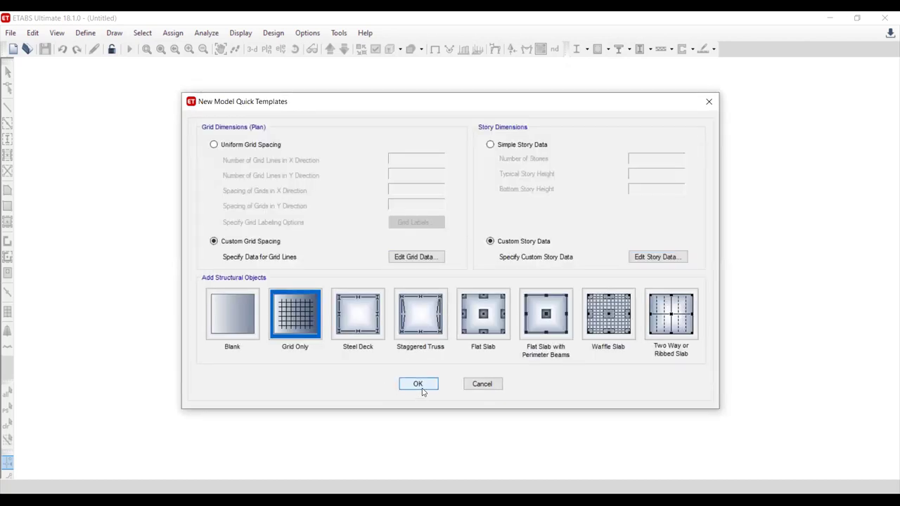
pyautogui.click(420, 386)
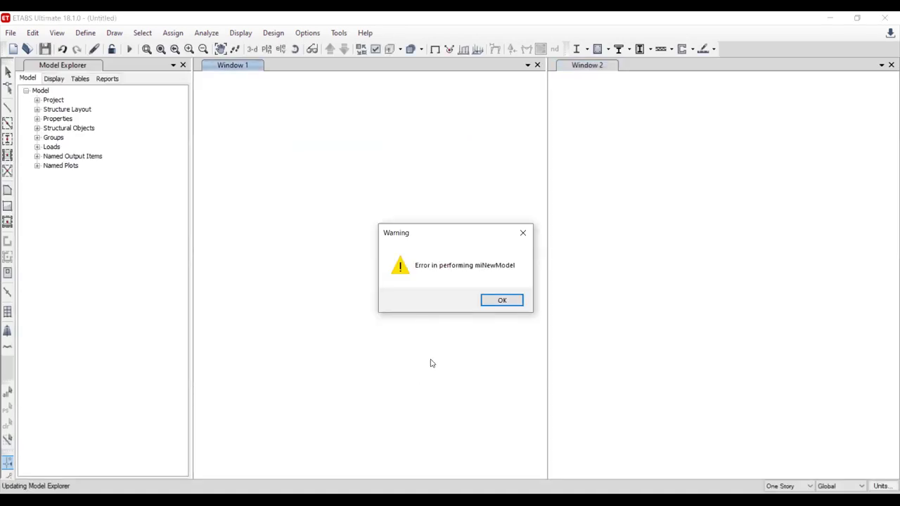
pyautogui.click(502, 300)
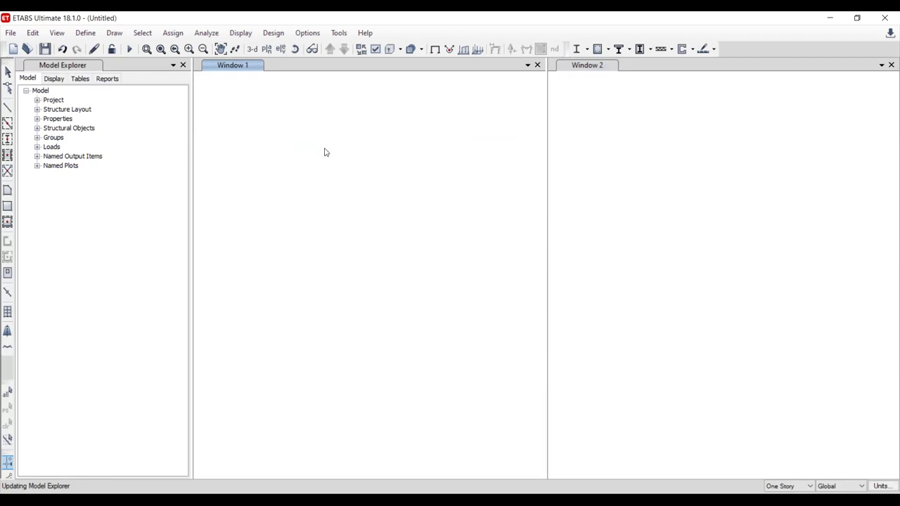
# - Display the 3-D view in Window 1
pyautogui.click(585, 63)
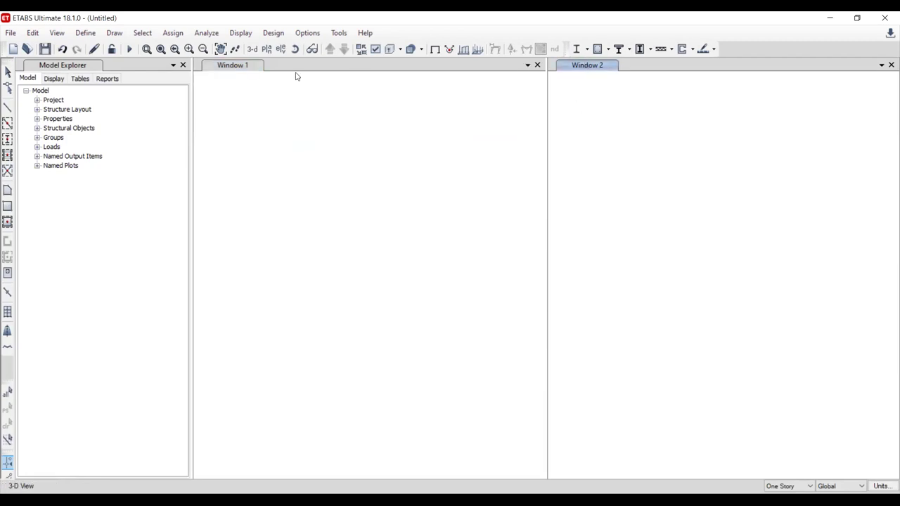
pyautogui.click(218, 64)
pyautogui.click(586, 156)
pyautogui.click(254, 65)
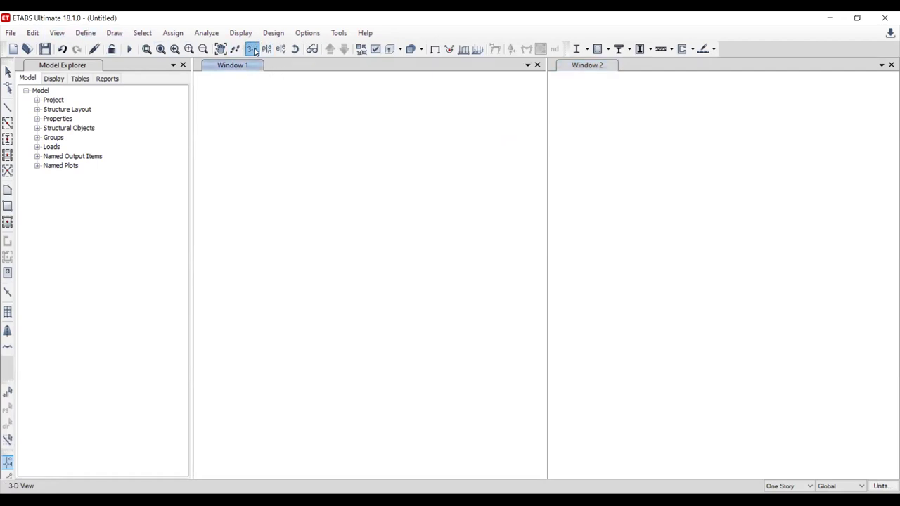
pyautogui.click(252, 49)
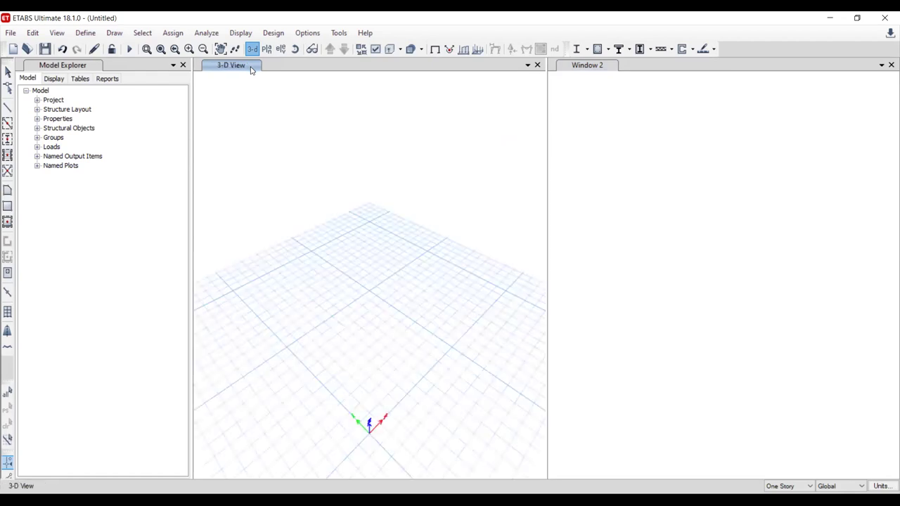
# - Close the empty second view window and review the story data without changing it
pyautogui.click(588, 68)
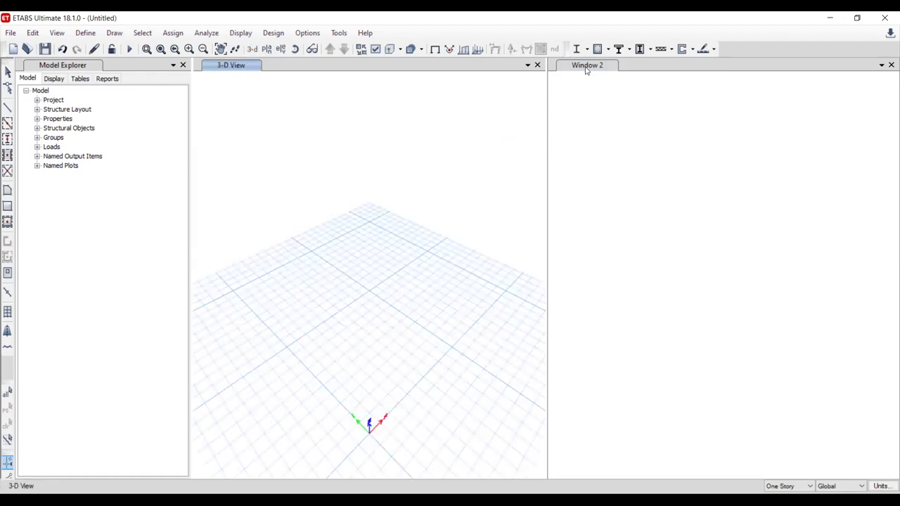
pyautogui.click(891, 65)
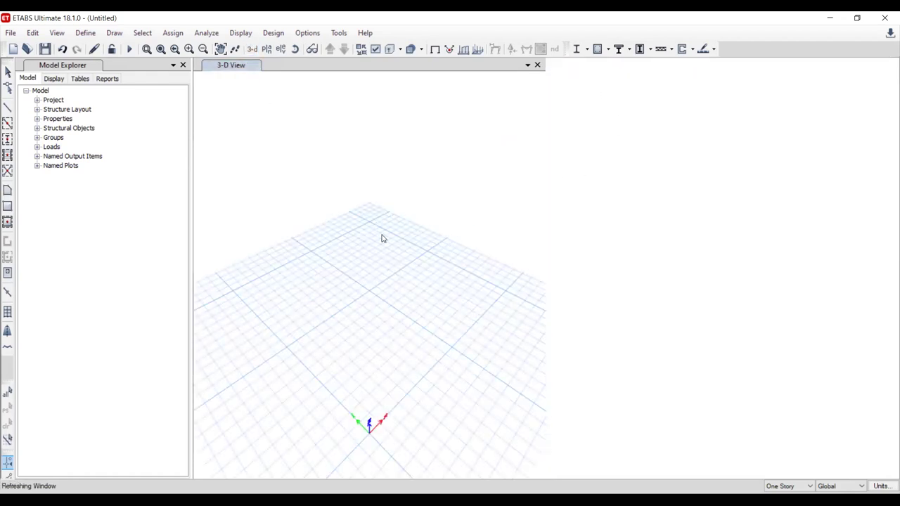
pyautogui.rightClick(387, 237)
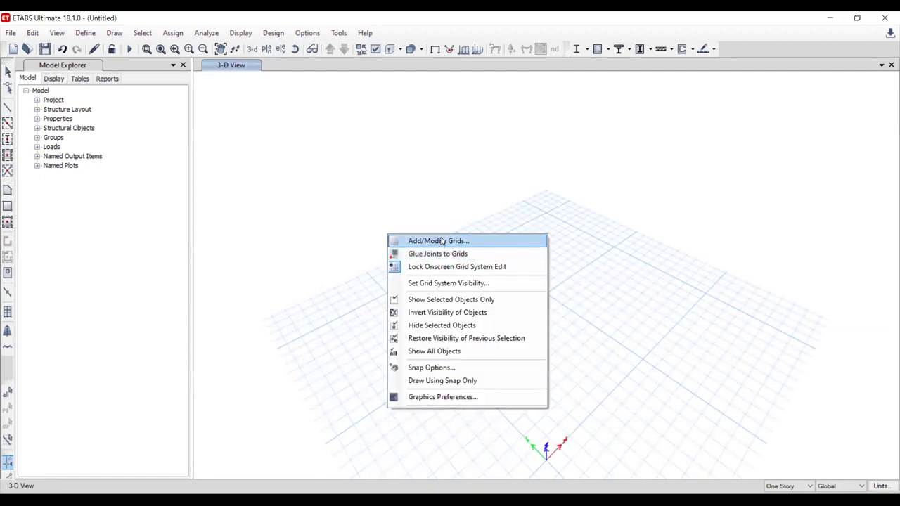
pyautogui.click(442, 241)
pyautogui.click(517, 139)
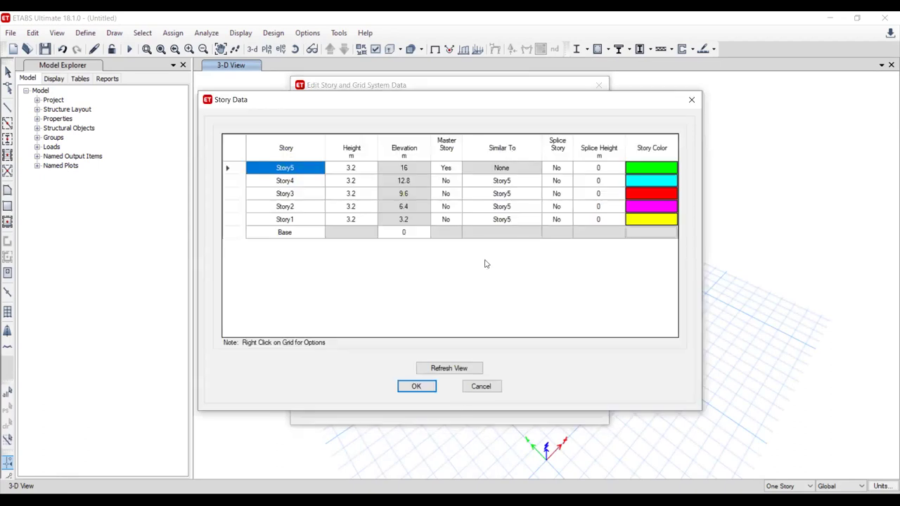
pyautogui.click(479, 386)
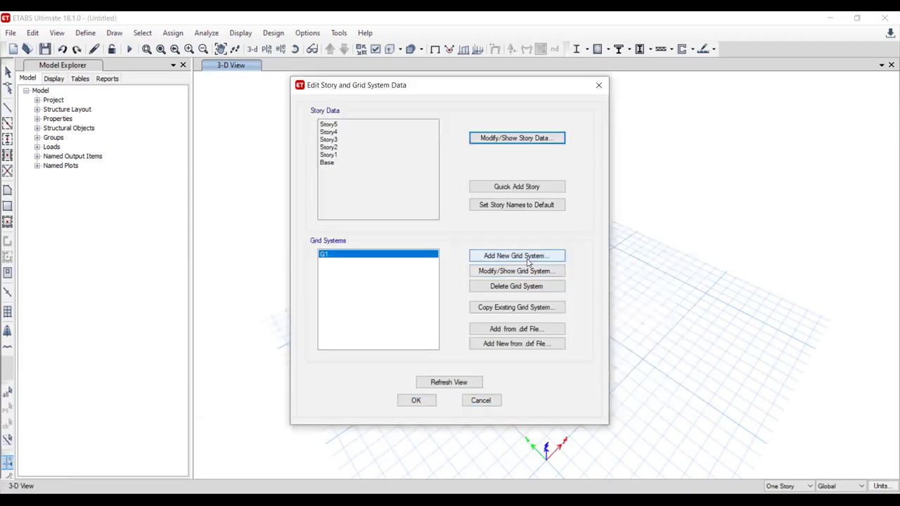
# - Add one Y grid line at ordinate 0 m to grid system G1 and accept the story and grid data
pyautogui.click(526, 271)
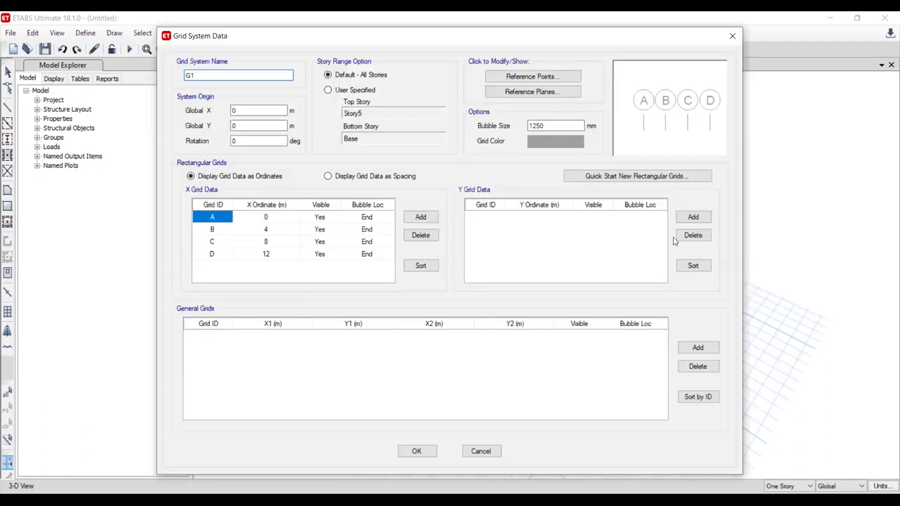
pyautogui.click(692, 217)
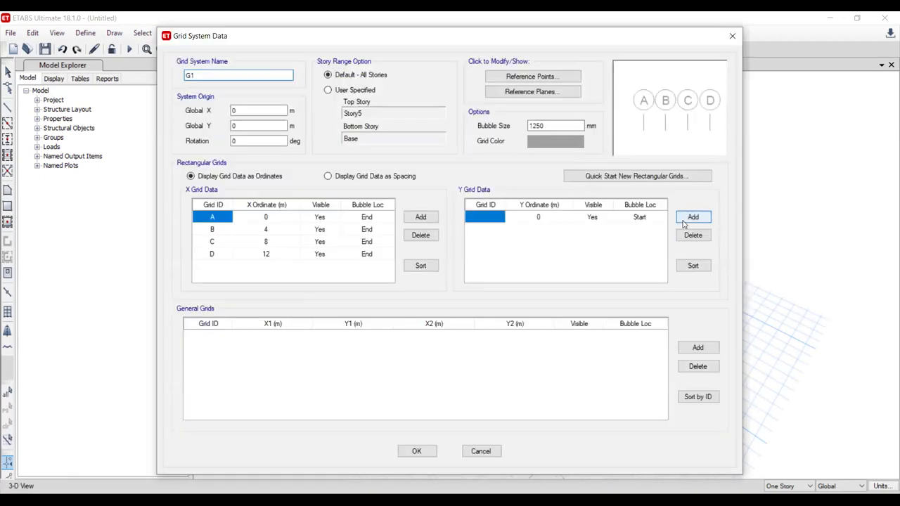
pyautogui.click(433, 452)
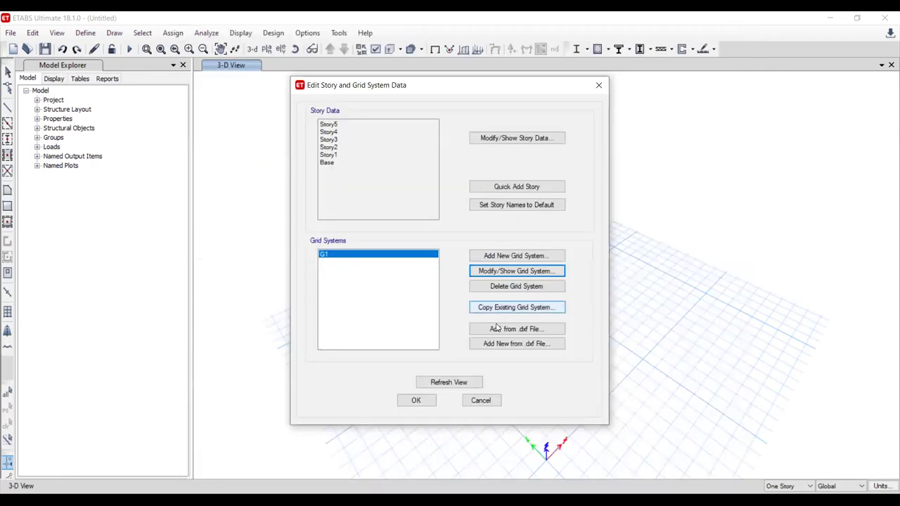
pyautogui.click(415, 400)
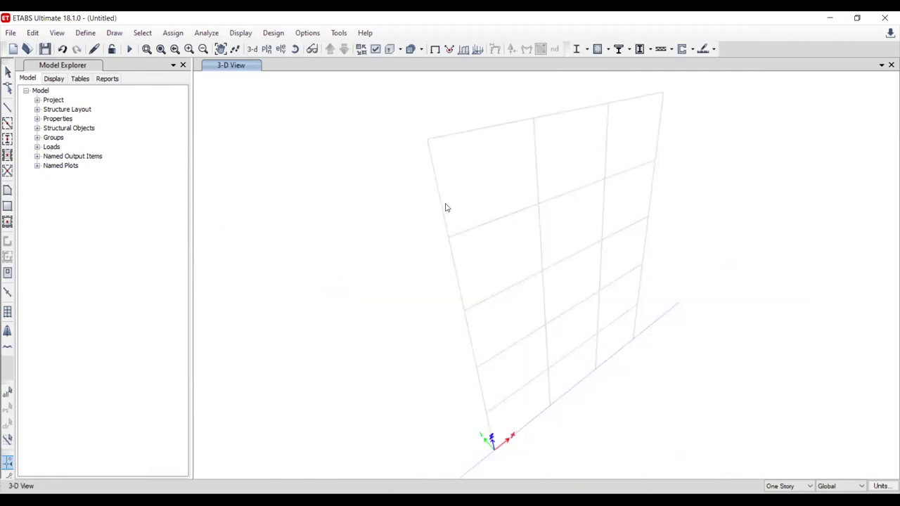
# - Review the G1 grid system data again and leave it without changes
pyautogui.rightClick(459, 192)
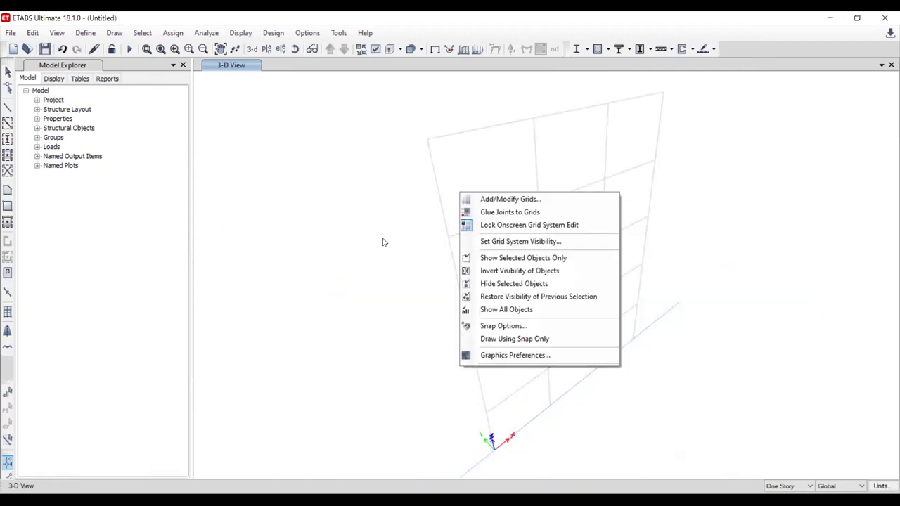
pyautogui.rightClick(383, 240)
pyautogui.click(348, 243)
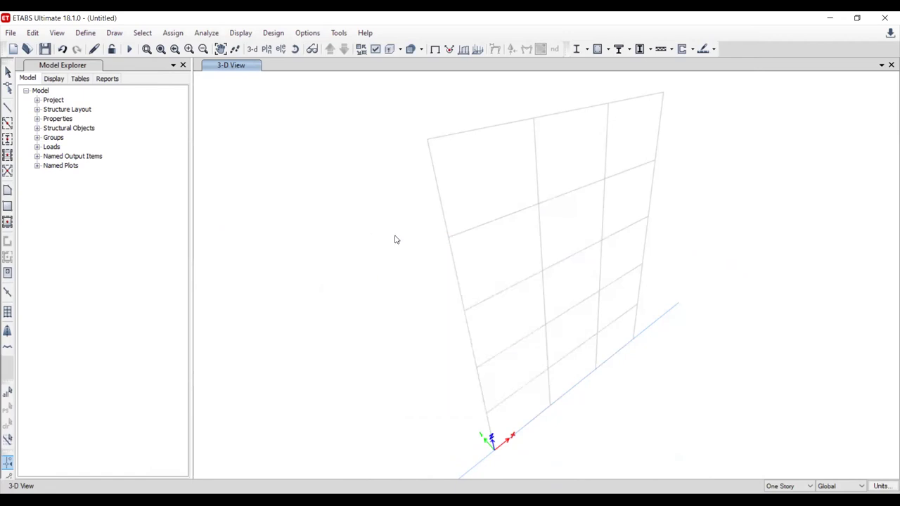
pyautogui.rightClick(396, 237)
pyautogui.click(480, 243)
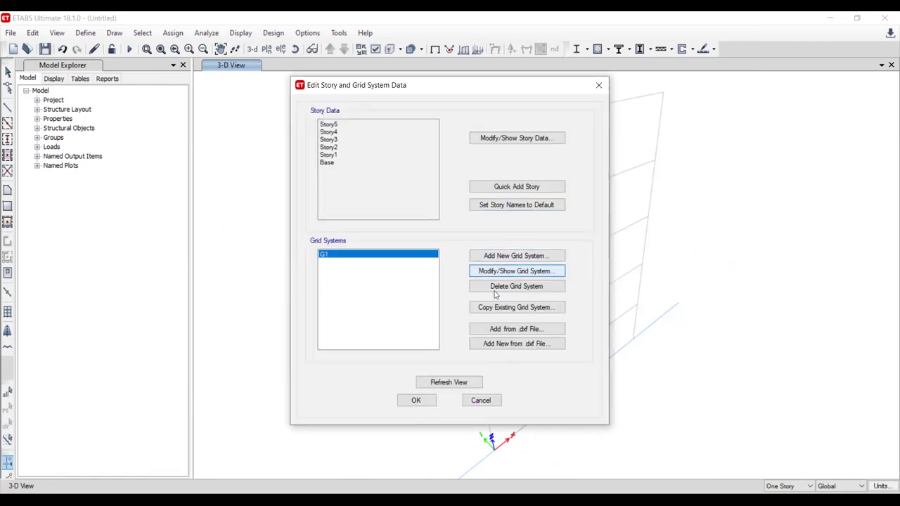
pyautogui.click(499, 277)
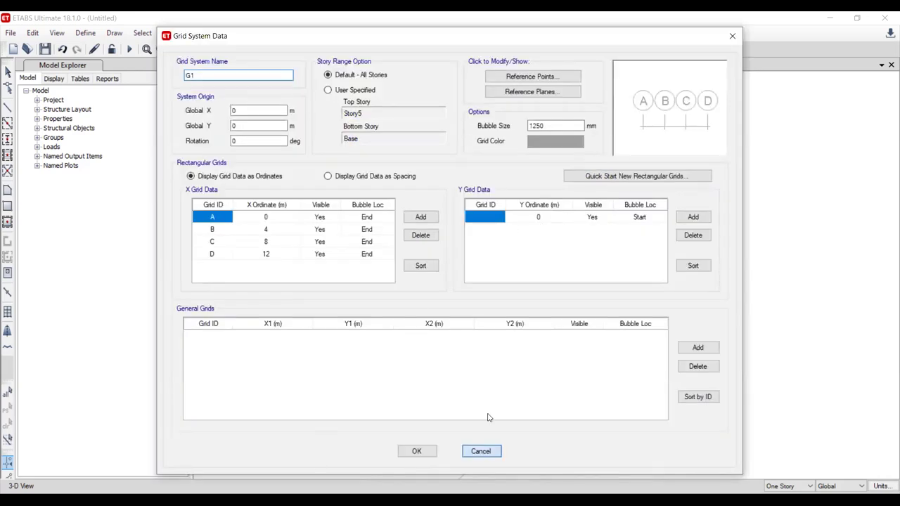
pyautogui.click(466, 454)
pyautogui.click(480, 400)
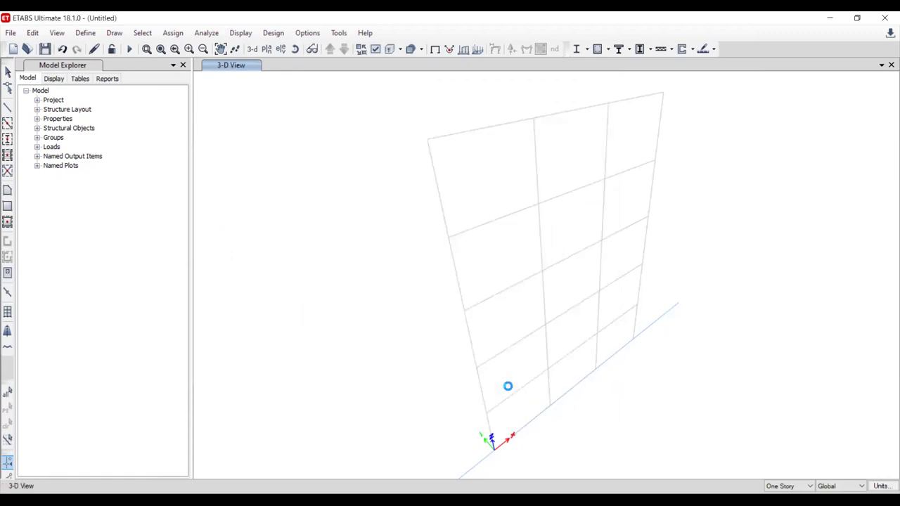
# - Rotate the 3-D view of the grid plane and restore its default orientation
pyautogui.click(295, 49)
pyautogui.moveTo(516, 392); pyautogui.dragTo(466, 319)
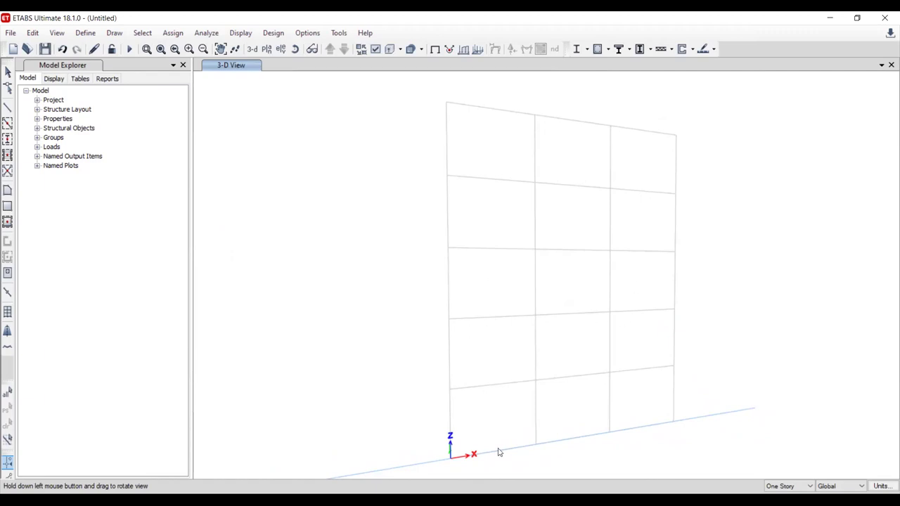
pyautogui.click(254, 49)
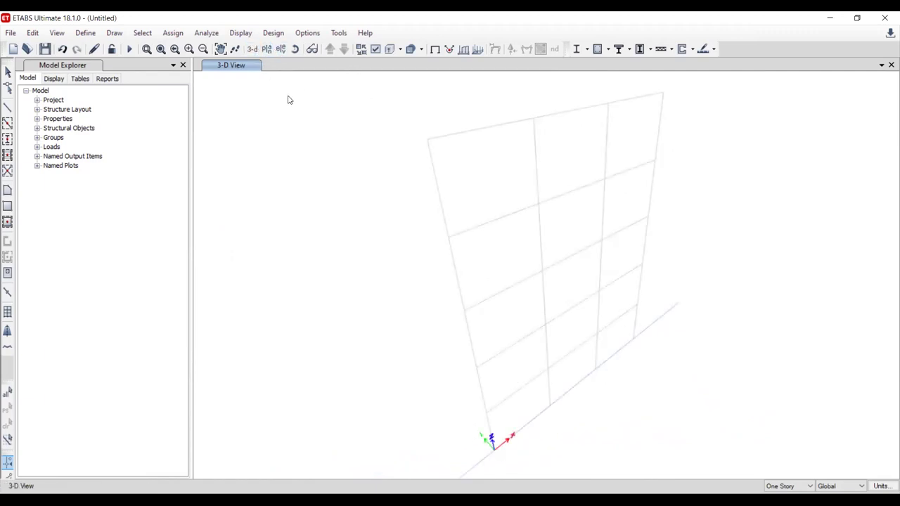
# - Display the elevation at grid line A, followed by the R Grid 1 elevation at Y = 0 m
pyautogui.click(281, 49)
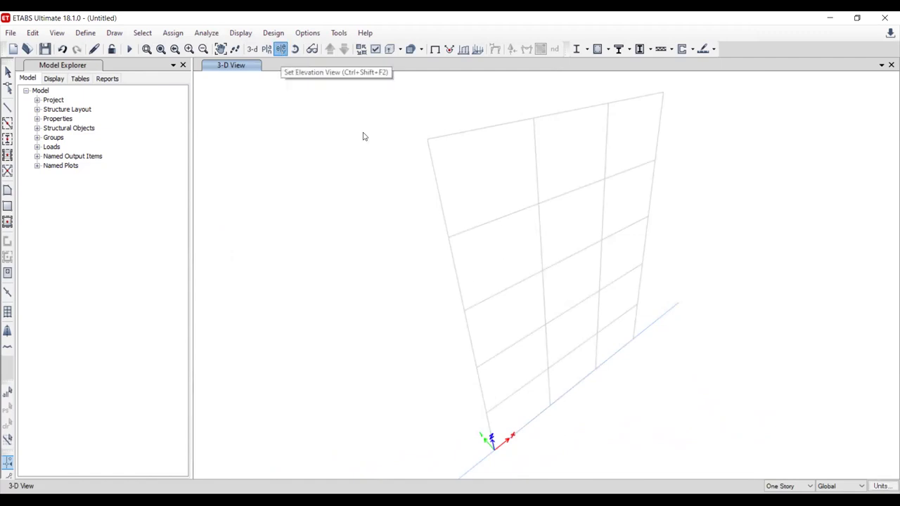
pyautogui.moveTo(456, 105); pyautogui.dragTo(253, 93)
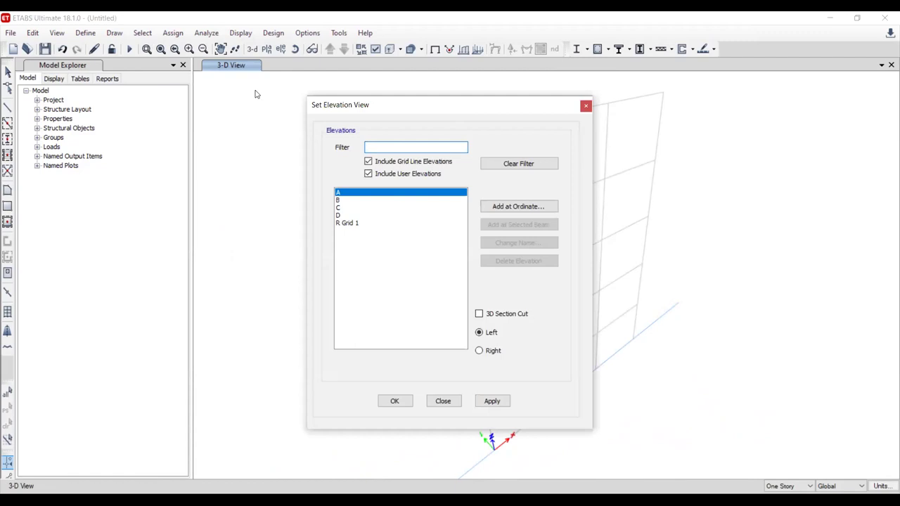
pyautogui.click(296, 389)
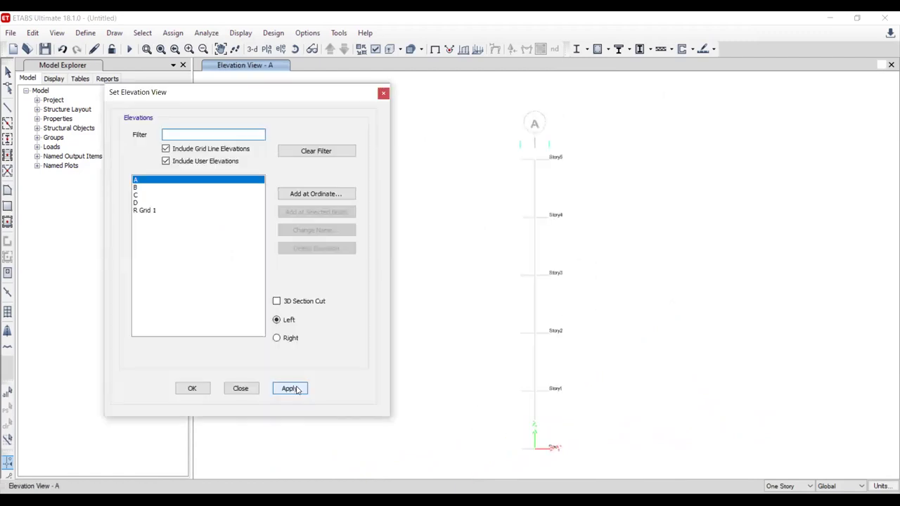
pyautogui.doubleClick(152, 187)
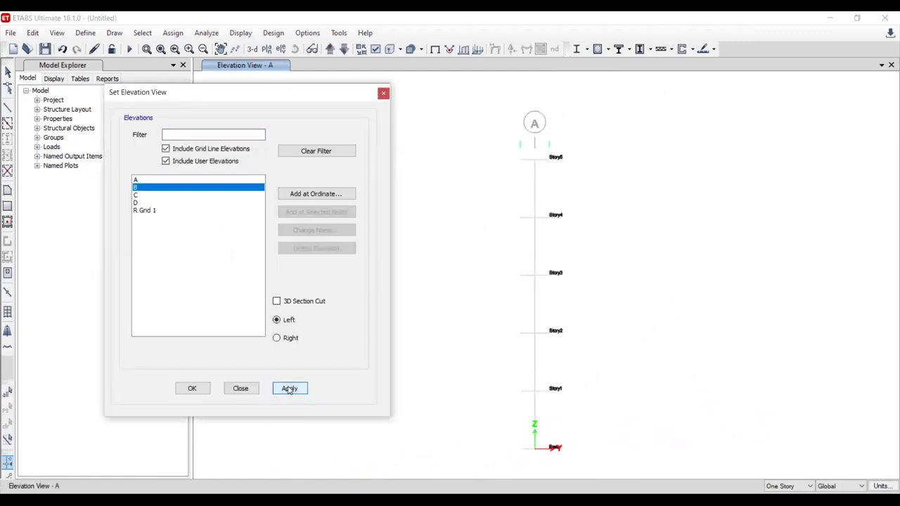
pyautogui.click(146, 211)
pyautogui.click(291, 388)
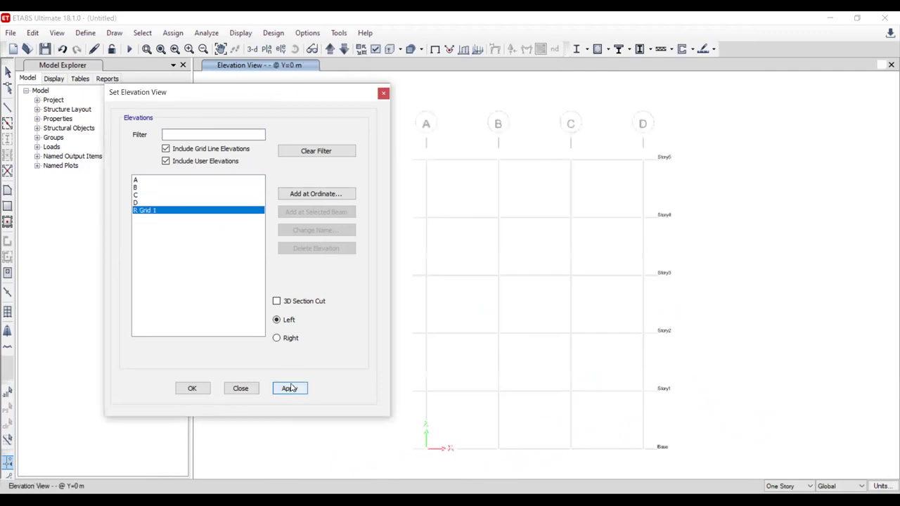
pyautogui.click(239, 388)
# - Examine the story levels and labels from the base to Story5 in the elevation, and return to the 3-D view
pyautogui.moveTo(669, 402); pyautogui.dragTo(653, 359, button='middle')
pyautogui.scroll(3, 647, 421)
pyautogui.scroll(-3, 642, 387)
pyautogui.scroll(3, 653, 335)
pyautogui.moveTo(637, 193); pyautogui.dragTo(615, 423, button='middle')
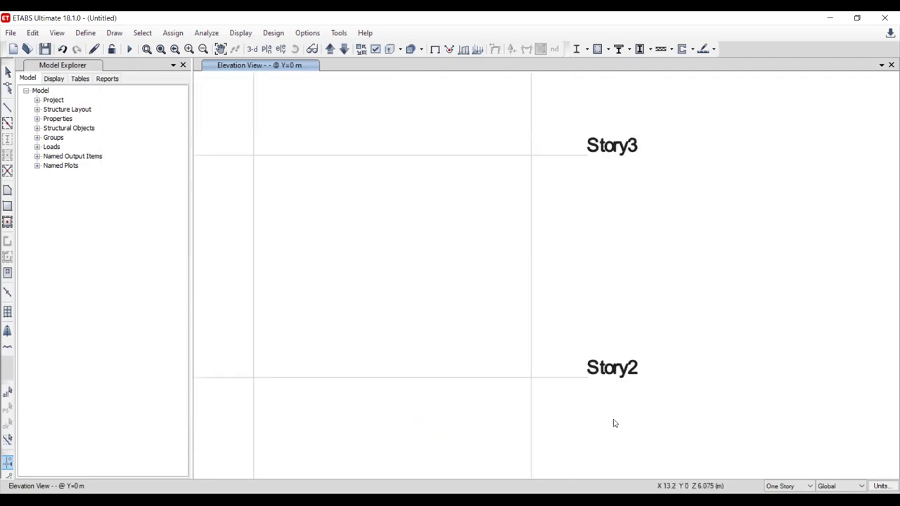
pyautogui.moveTo(636, 77); pyautogui.dragTo(653, 345, button='middle')
pyautogui.scroll(-3, 651, 258)
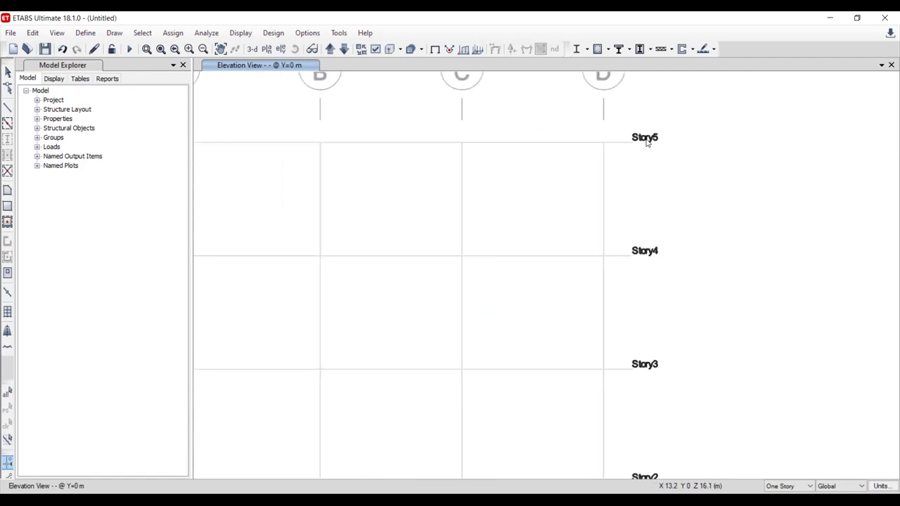
pyautogui.scroll(-3, 647, 141)
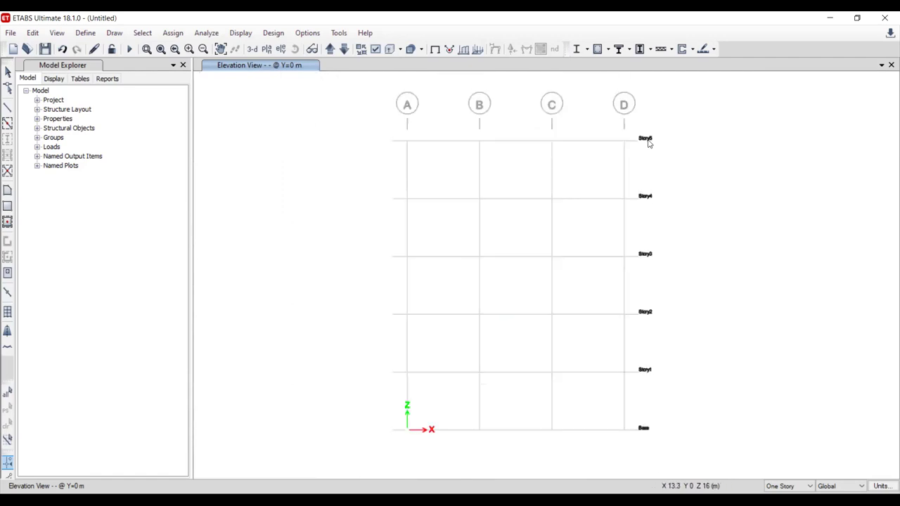
pyautogui.click(254, 50)
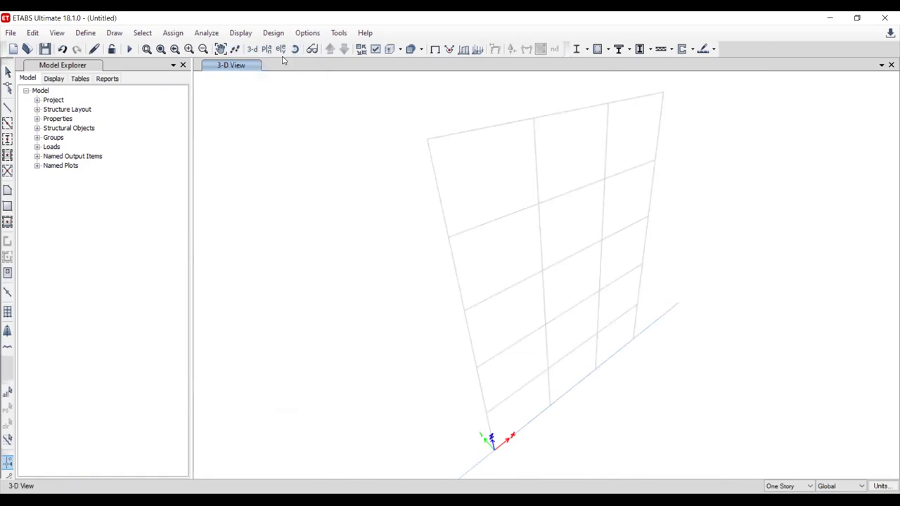
# - Rename the 4000Psi concrete material as C25MPa and set its weight per unit volume to 24 kN/m³
pyautogui.click(85, 33)
pyautogui.click(103, 49)
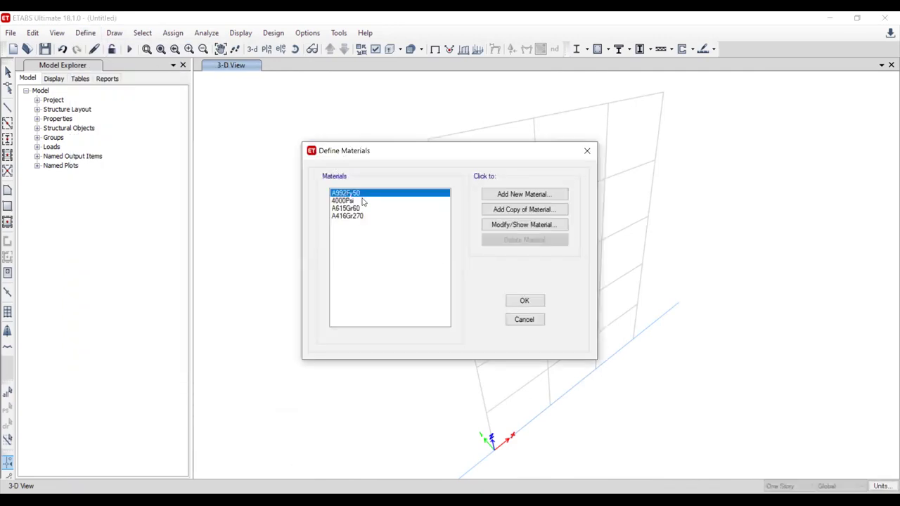
pyautogui.click(355, 202)
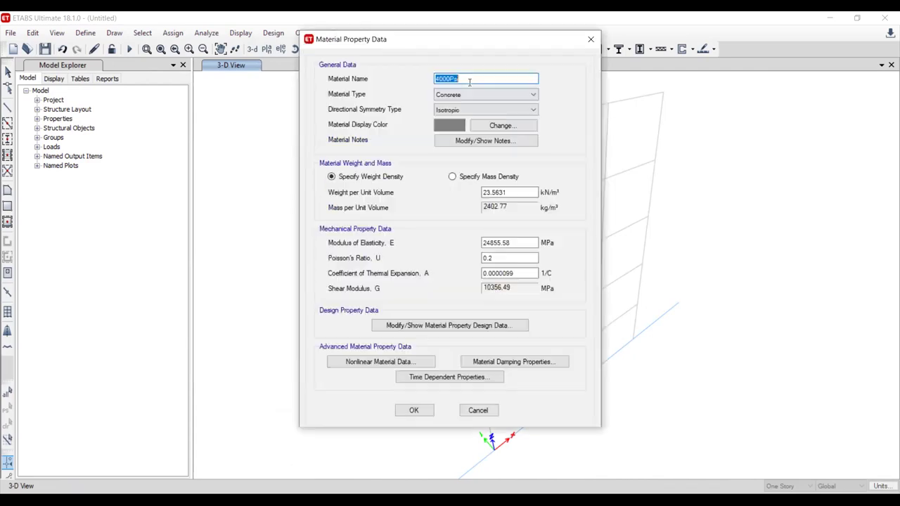
pyautogui.write('C25MPa')
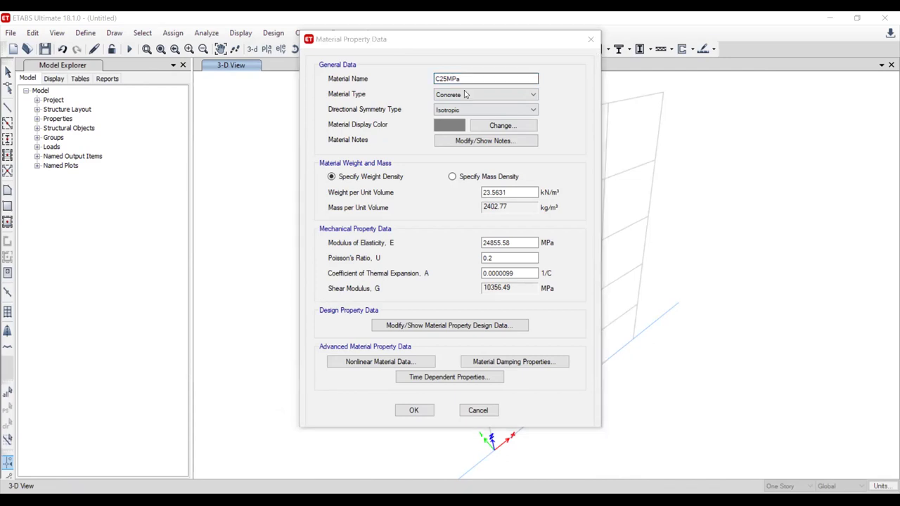
pyautogui.doubleClick(498, 191)
pyautogui.write('24')
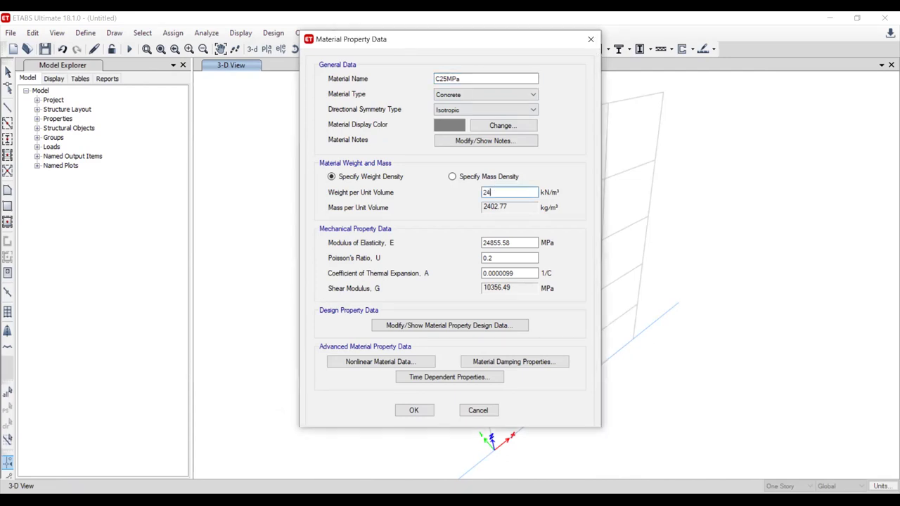
# - Set the modulus of elasticity of C25MPa with the expression 4700*(25)^0.5, giving 23500 MPa
pyautogui.doubleClick(534, 244)
pyautogui.write('4700*(25)^0')
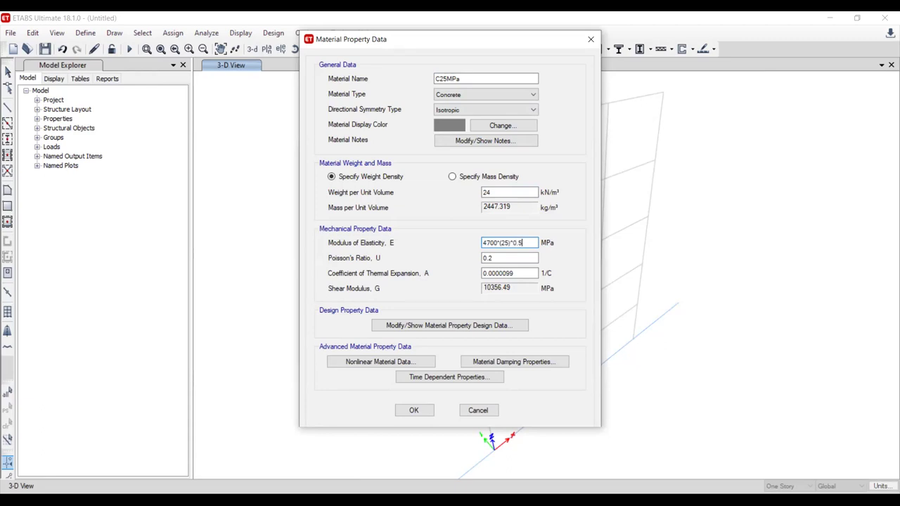
pyautogui.press('Tab')
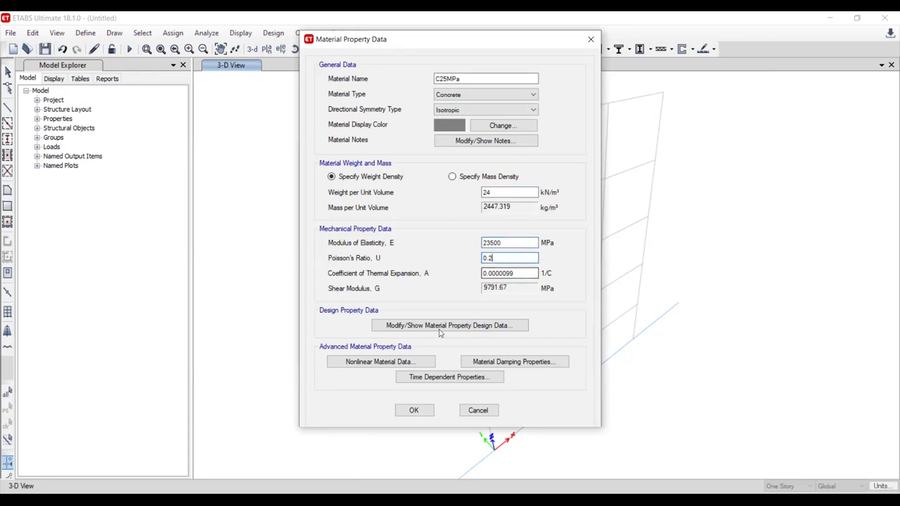
# - Set the specified concrete compressive strength f'c of C25MPa to 25 MPa and accept the material definitions
pyautogui.click(440, 326)
pyautogui.doubleClick(508, 233)
pyautogui.write('25')
pyautogui.click(418, 342)
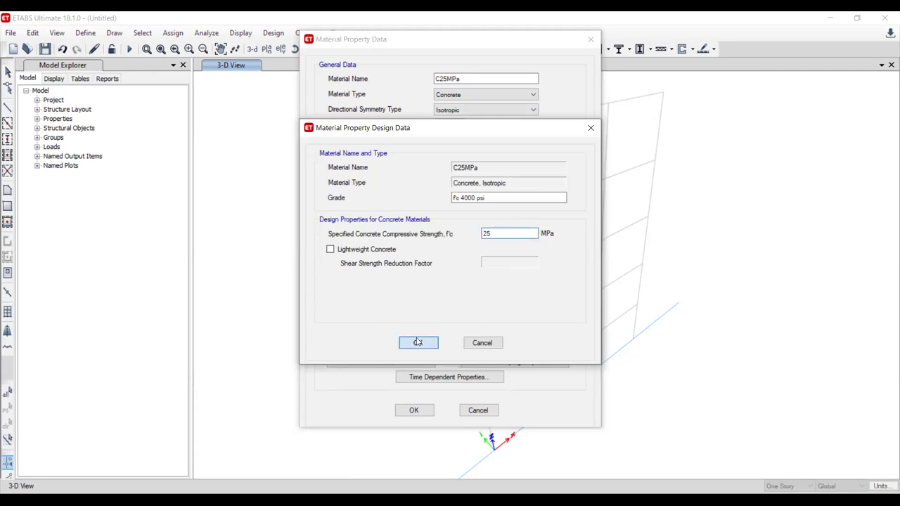
pyautogui.click(416, 410)
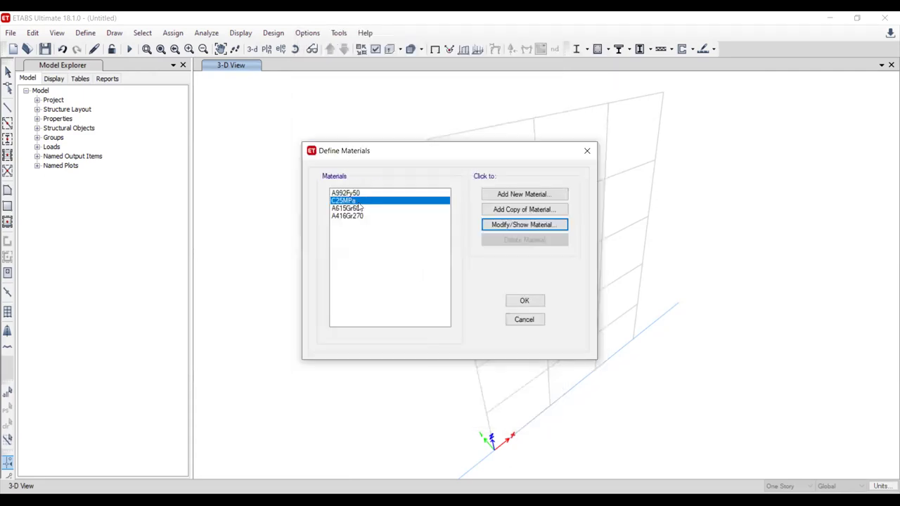
pyautogui.click(525, 303)
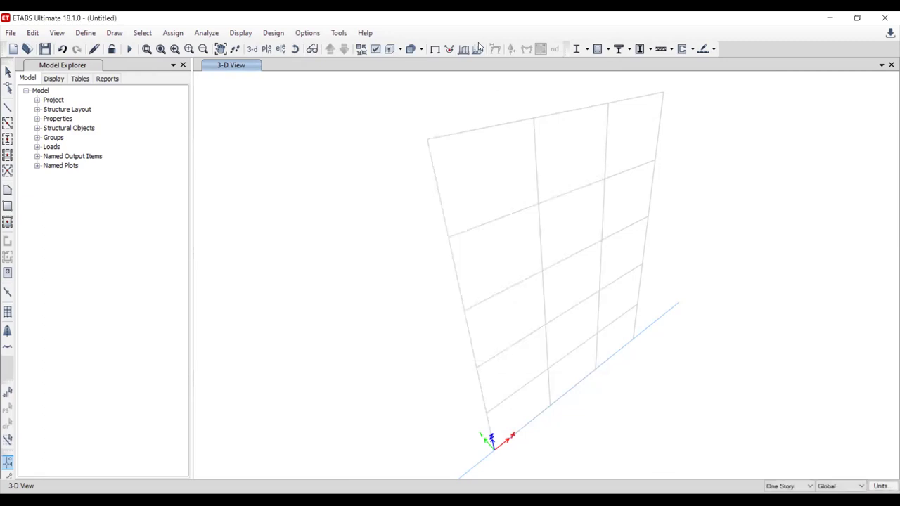
# - Start defining a new concrete rectangular frame section in the frame section properties
pyautogui.click(85, 33)
pyautogui.moveTo(120, 66)
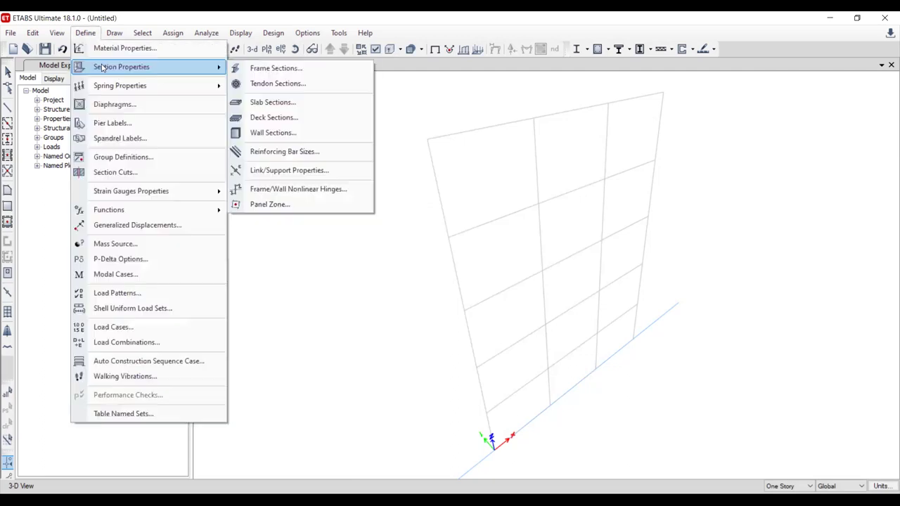
pyautogui.click(284, 75)
pyautogui.scroll(-10, 345, 248)
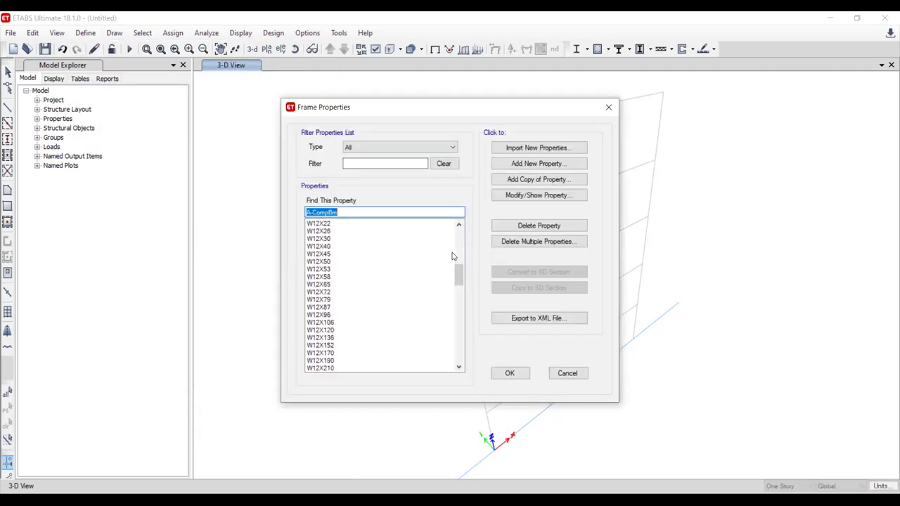
pyautogui.moveTo(459, 281); pyautogui.dragTo(440, 215)
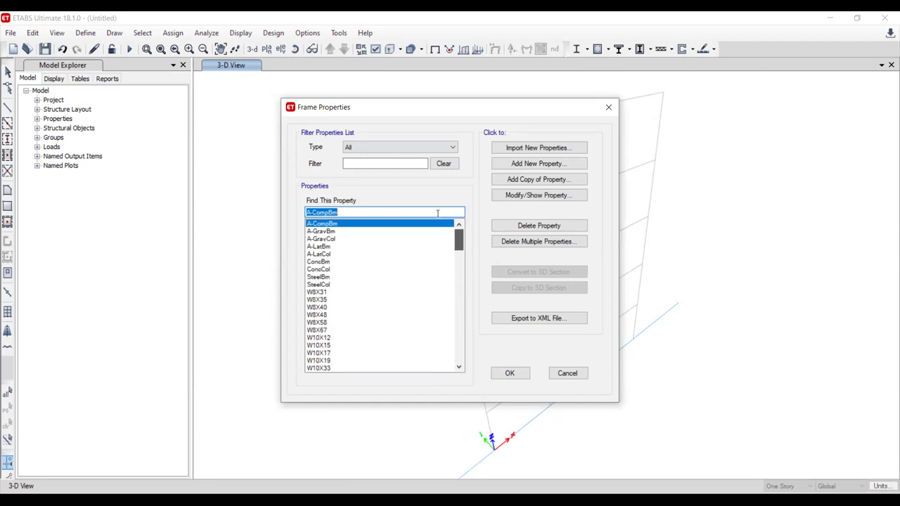
pyautogui.click(547, 164)
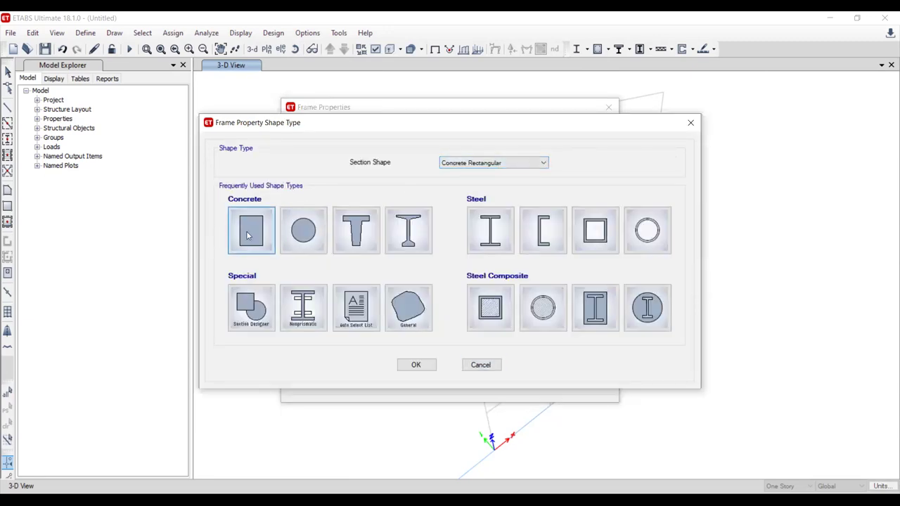
pyautogui.click(397, 238)
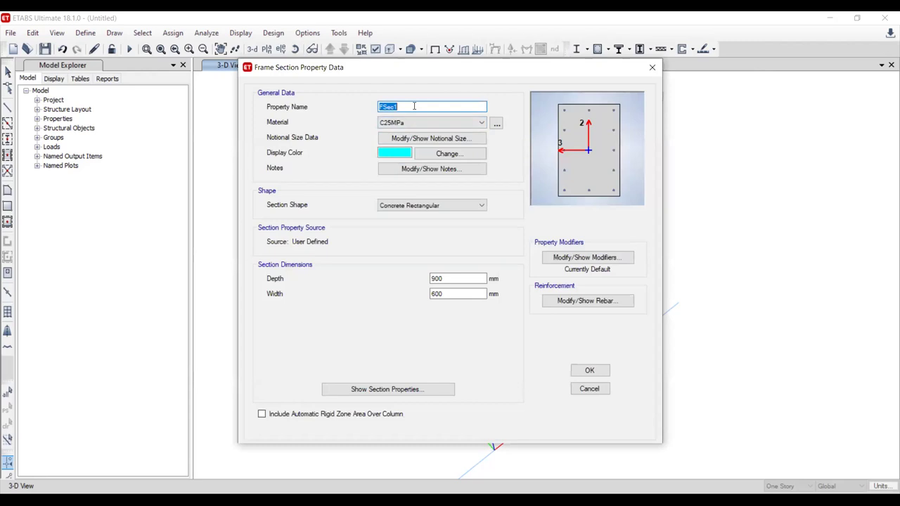
# - Name the new section Column 40 x 40 and set its depth and width to 400 mm each
pyautogui.write('C')
pyautogui.doubleClick(468, 279)
pyautogui.write('40')
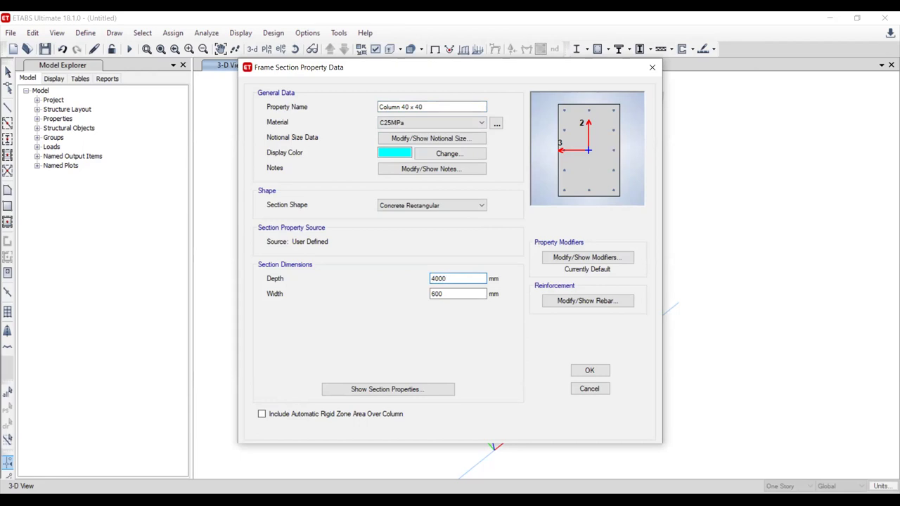
pyautogui.press('Tab')
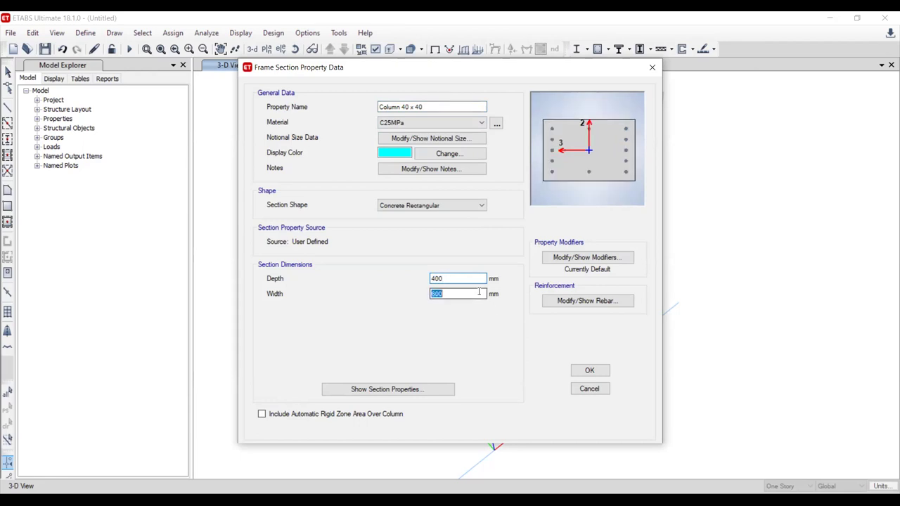
pyautogui.write('4')
pyautogui.click(470, 276)
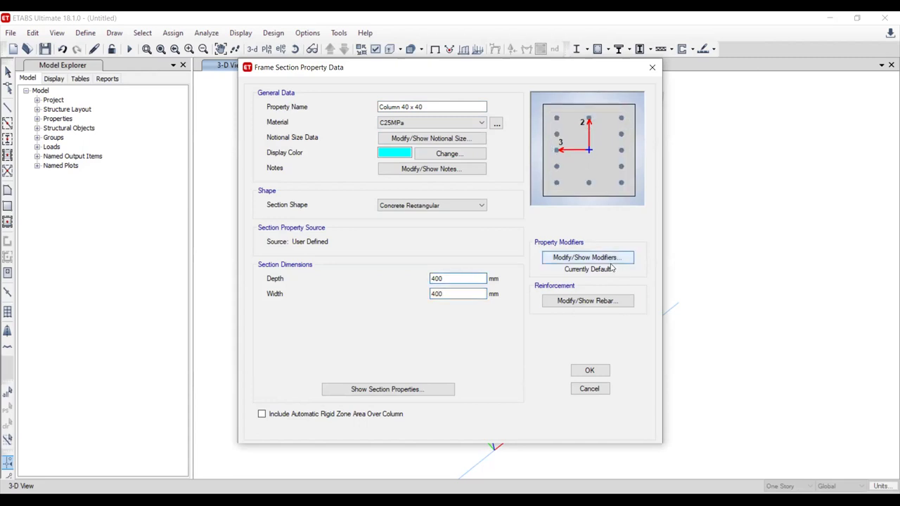
# - Set the column's longitudinal and corner bar sizes to 12, with 4 longitudinal bars along both the 3-dir and 2-dir faces
pyautogui.click(592, 301)
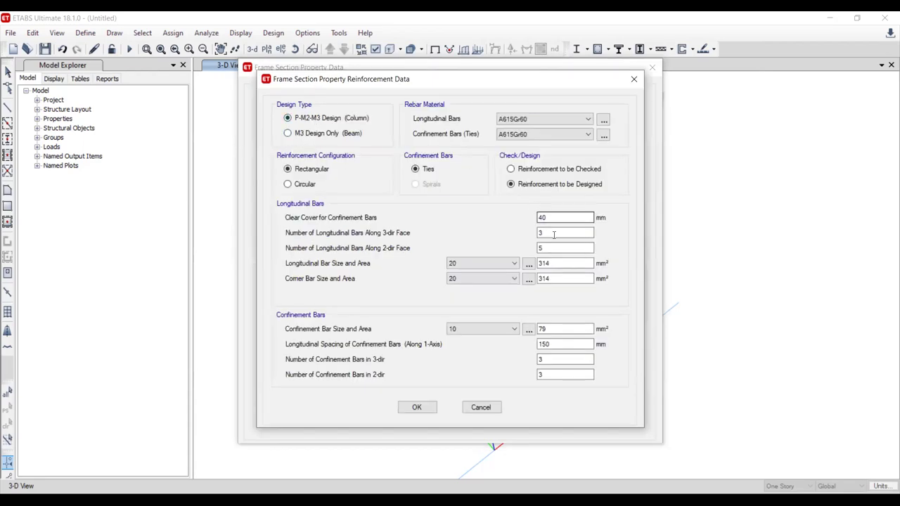
pyautogui.click(490, 264)
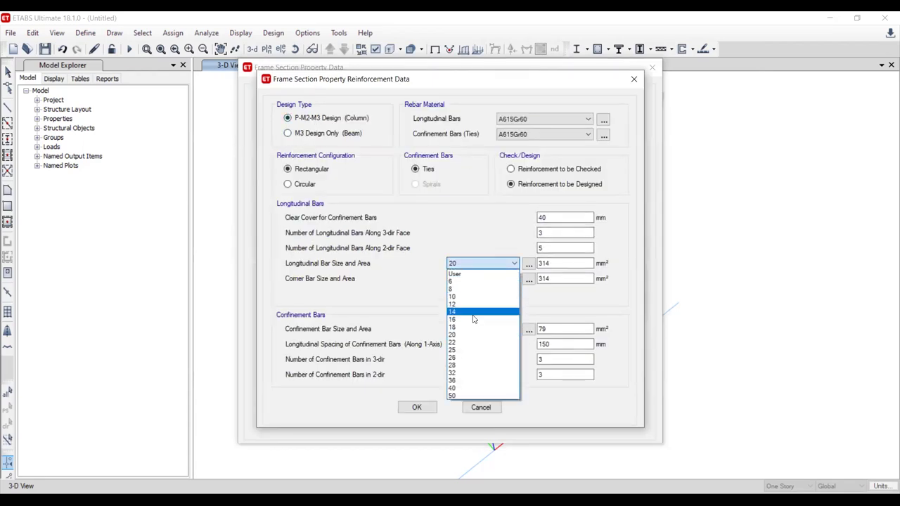
pyautogui.click(466, 305)
pyautogui.click(490, 279)
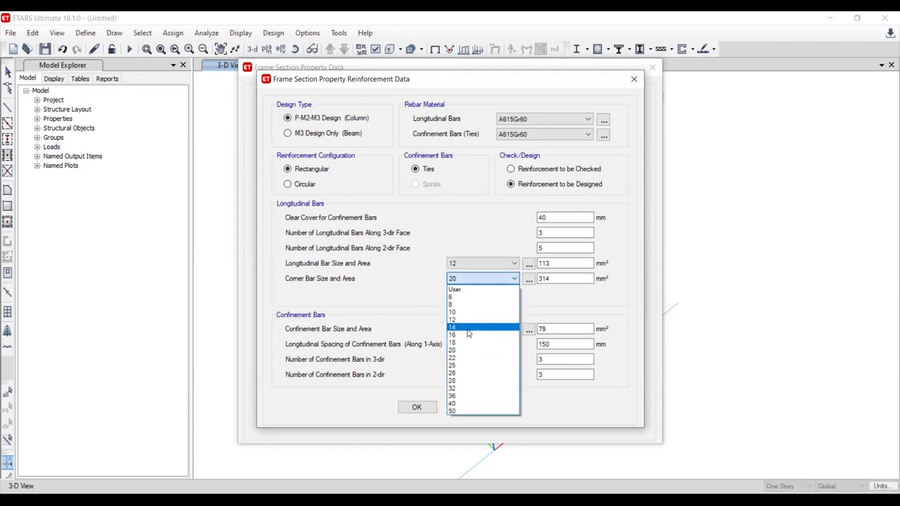
pyautogui.click(465, 320)
pyautogui.doubleClick(555, 233)
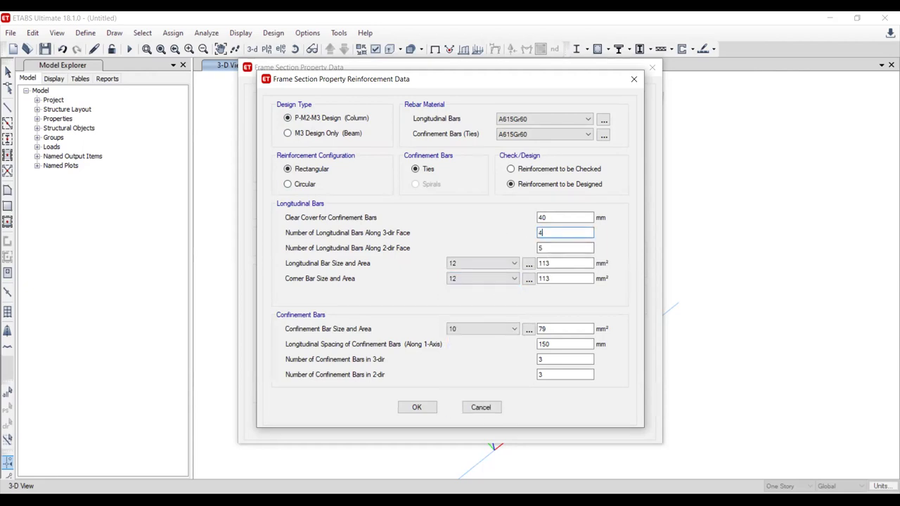
pyautogui.doubleClick(554, 248)
pyautogui.write('4')
# - Set the column's longitudinal spacing of confinement bars to 300 mm and accept the reinforcement and section definition
pyautogui.click(509, 329)
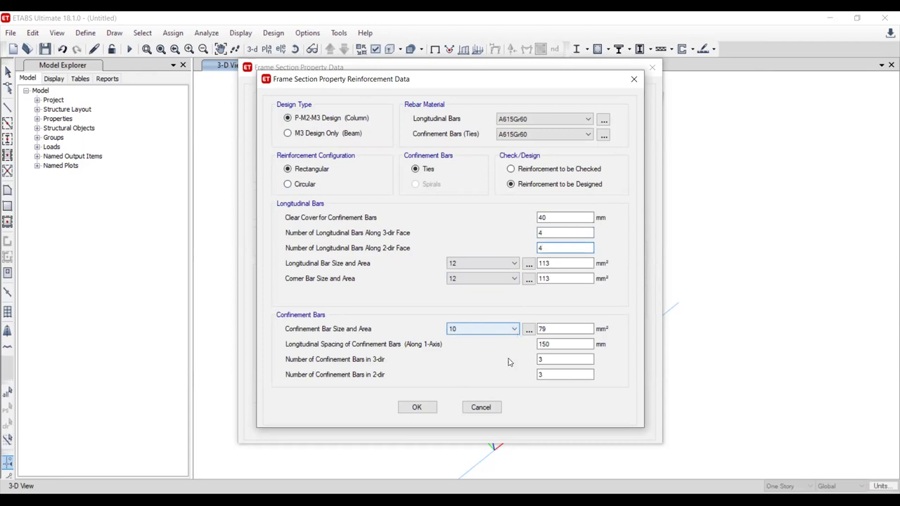
pyautogui.click(576, 346)
pyautogui.doubleClick(576, 346)
pyautogui.write('300')
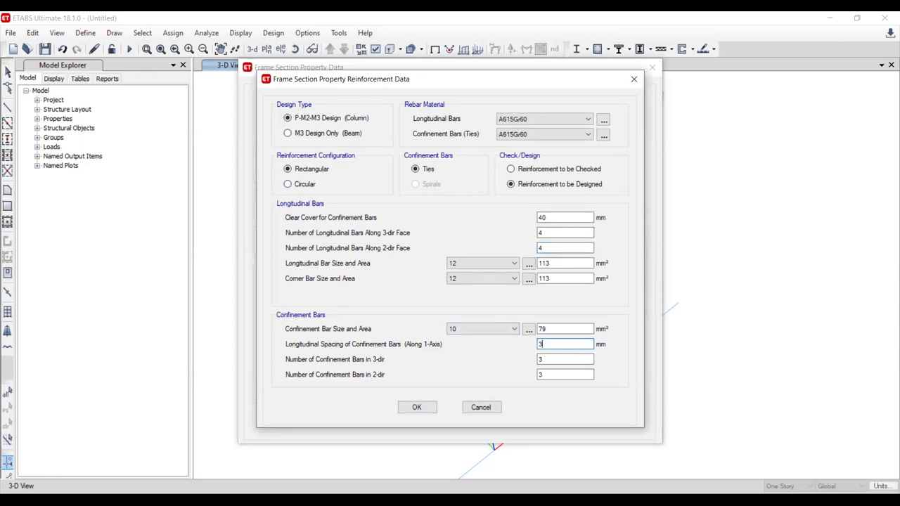
pyautogui.click(418, 408)
pyautogui.click(589, 371)
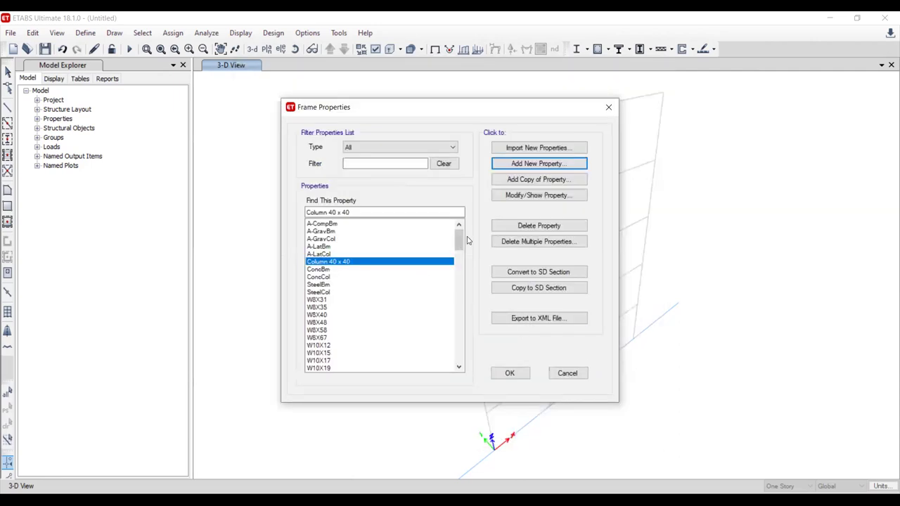
# - Add a concrete rectangular frame section named Beam 40 x 30 with a depth of 400 mm and a width of 300 mm
pyautogui.click(518, 164)
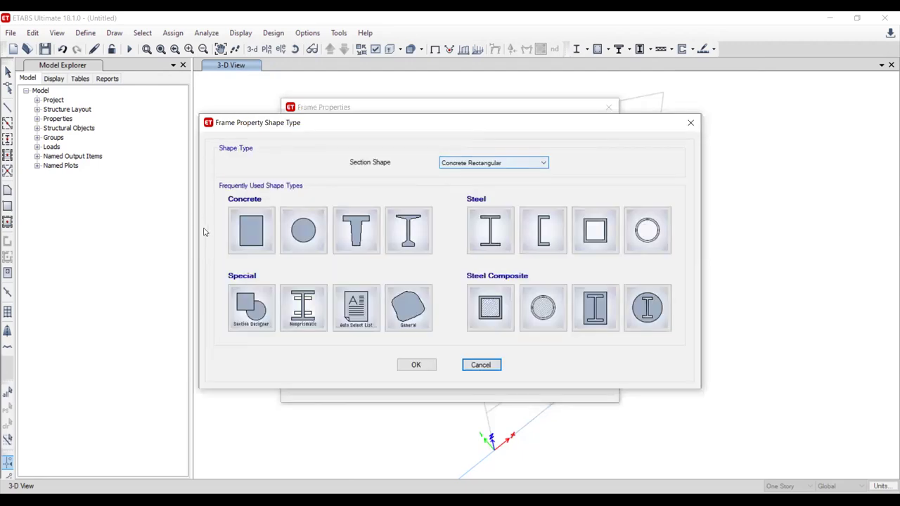
pyautogui.click(250, 231)
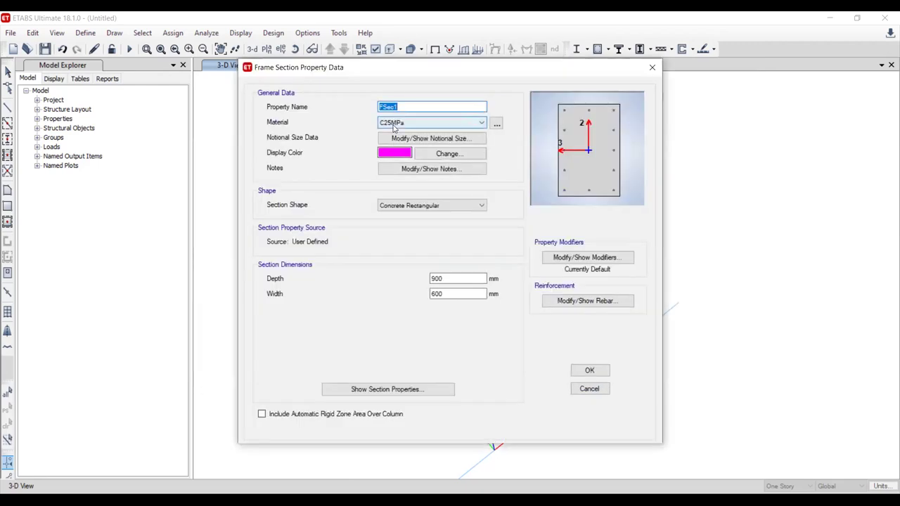
pyautogui.write('Beam 40 x 30')
pyautogui.doubleClick(457, 279)
pyautogui.write('4')
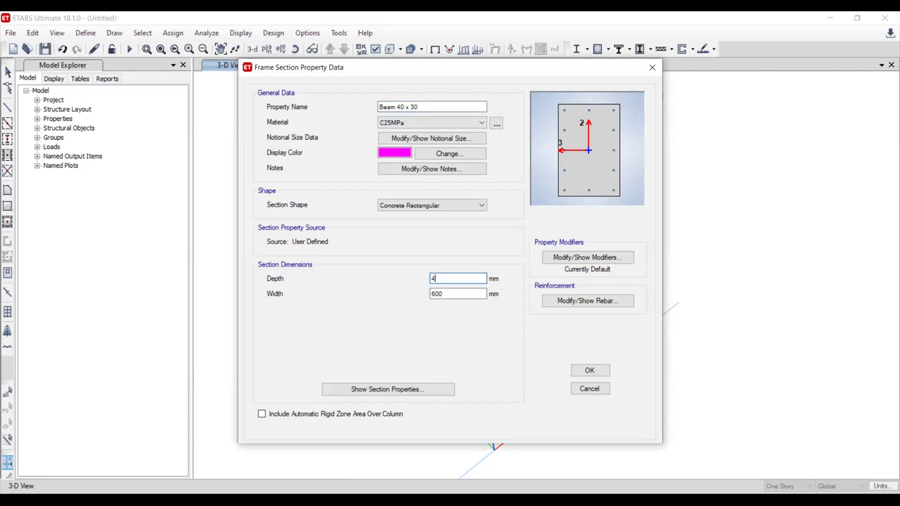
pyautogui.doubleClick(450, 293)
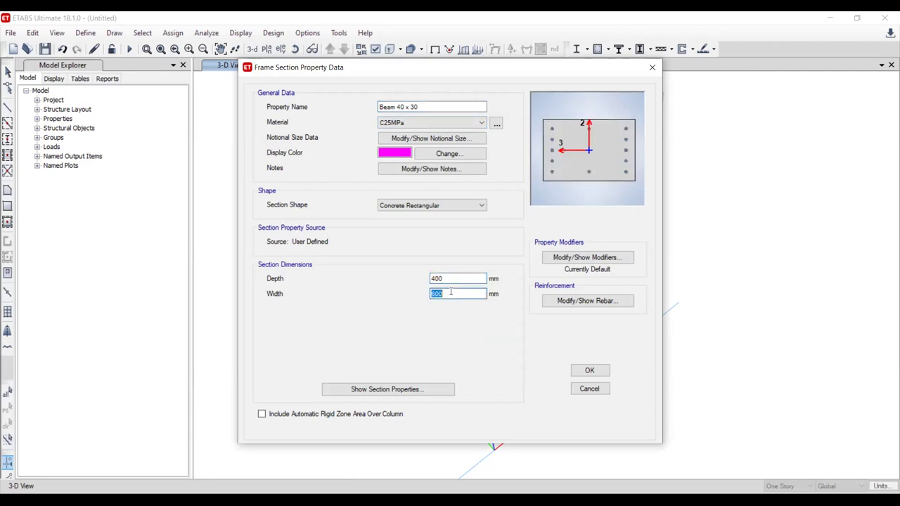
pyautogui.write('300')
pyautogui.click(471, 278)
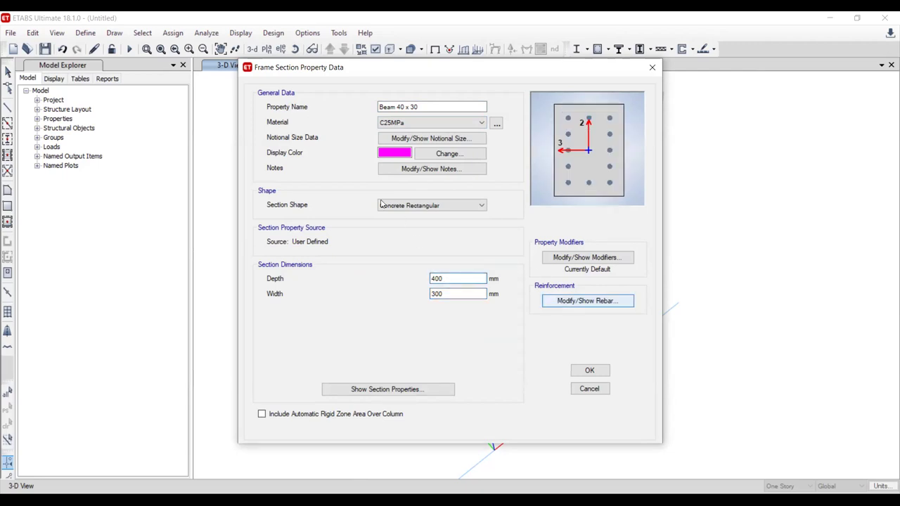
# - Set the reinforcement design type of Beam 40 x 30 to M3 Design Only (Beam)
pyautogui.click(558, 301)
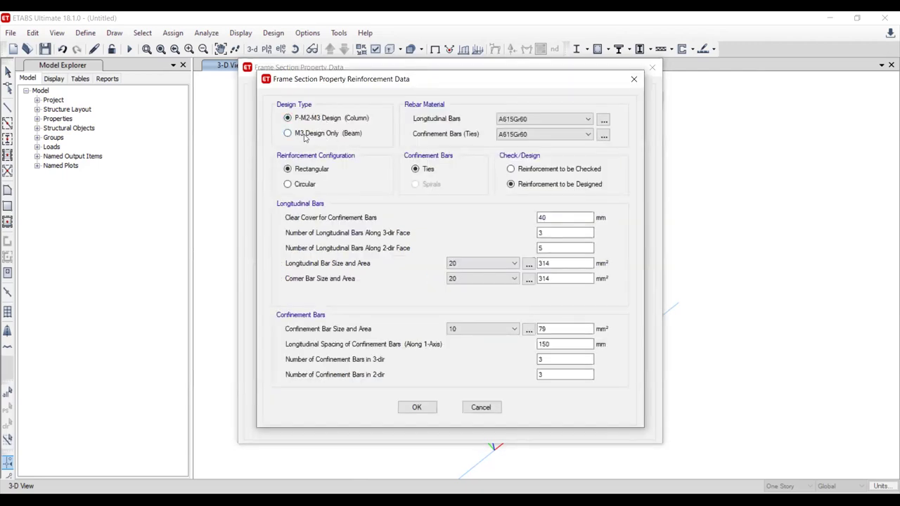
pyautogui.click(289, 133)
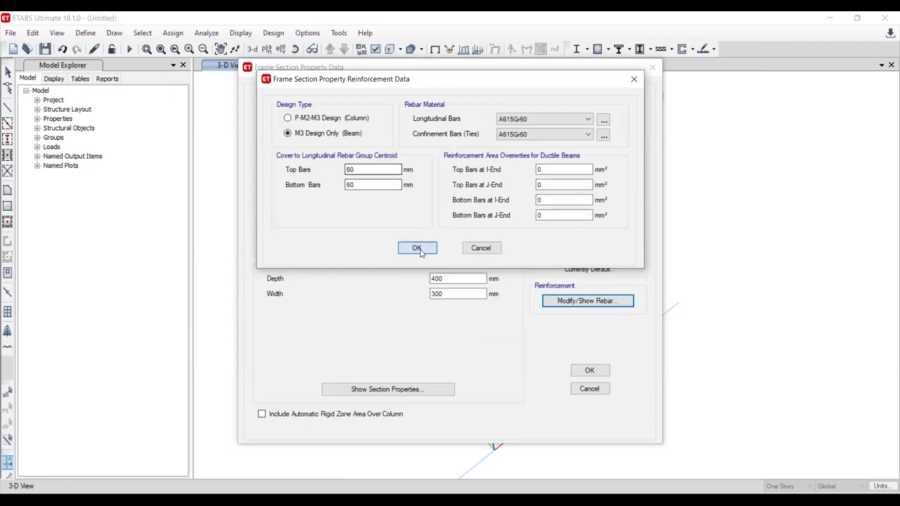
pyautogui.click(417, 250)
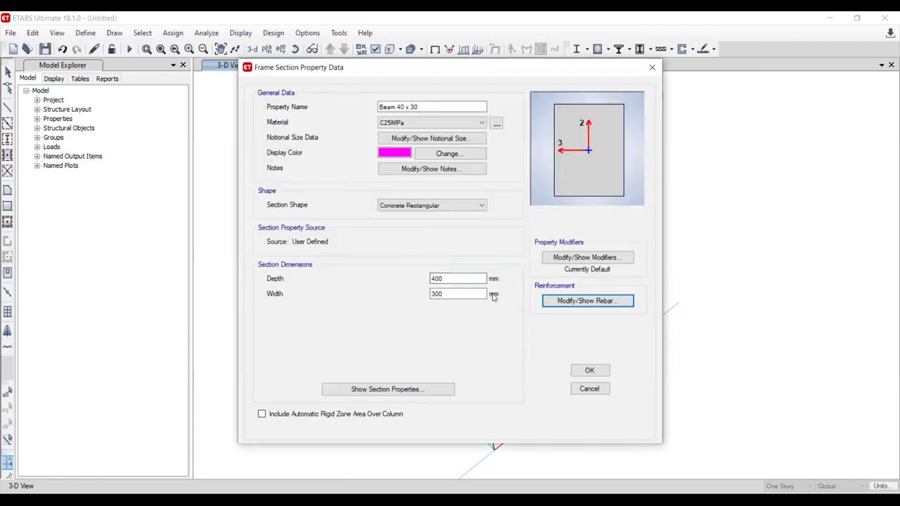
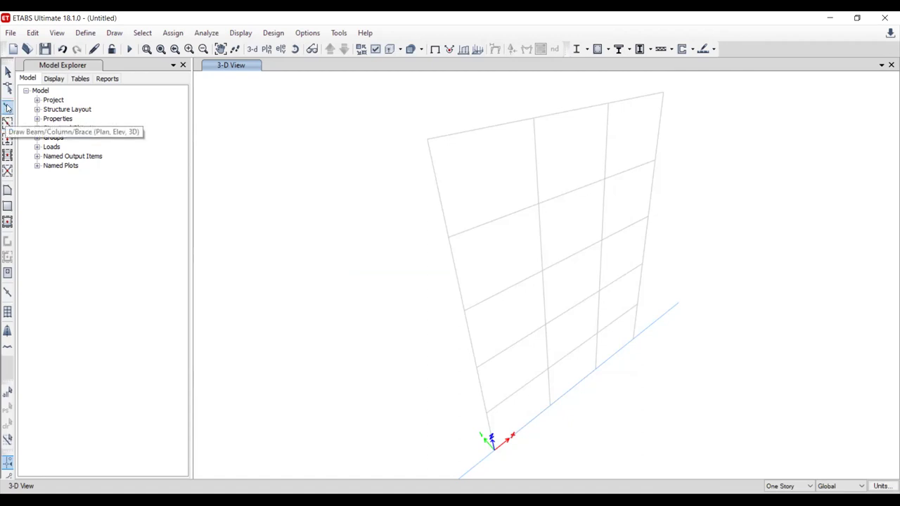
# - Draw a Column 40 x 40 frame on grid line A from the base to Story1 in the 3-D view
pyautogui.click(8, 107)
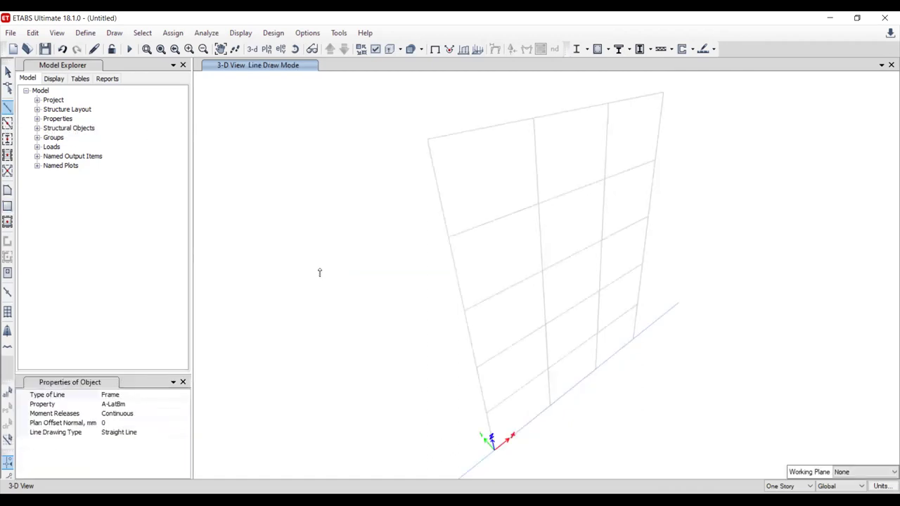
pyautogui.click(180, 405)
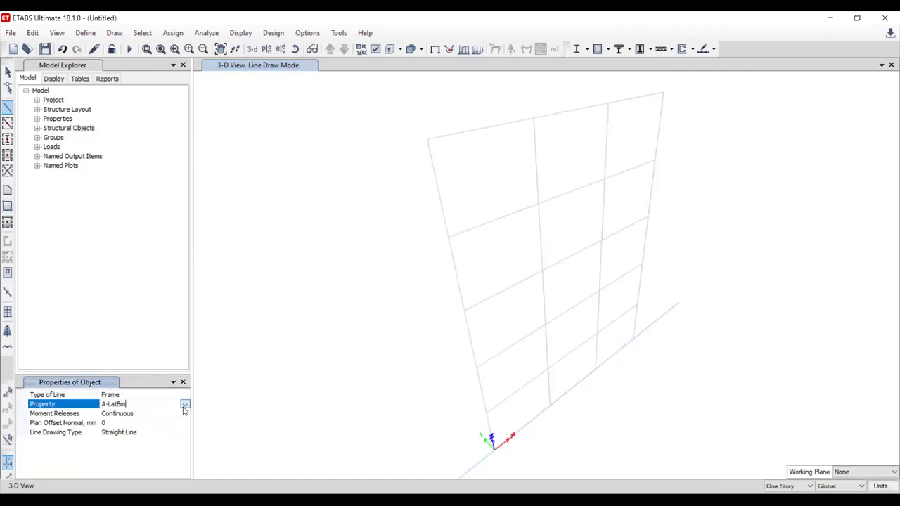
pyautogui.click(184, 405)
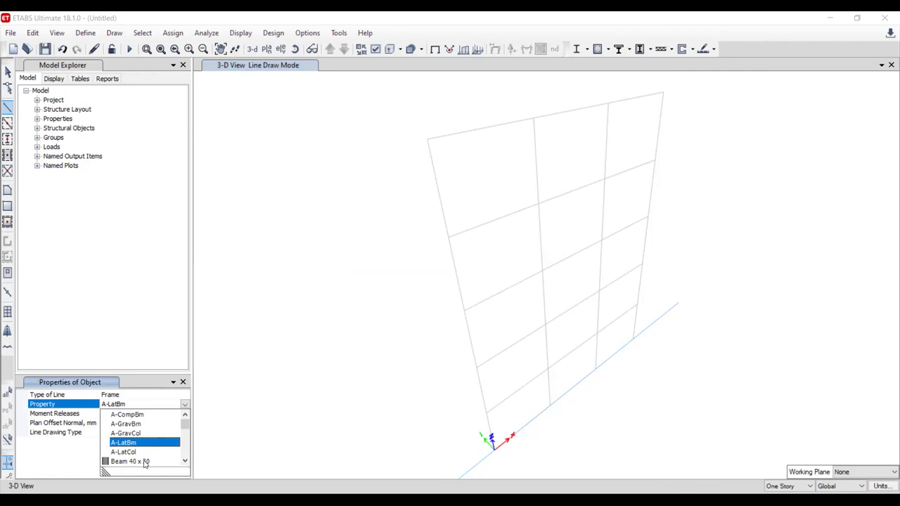
pyautogui.scroll(-1, 145, 466)
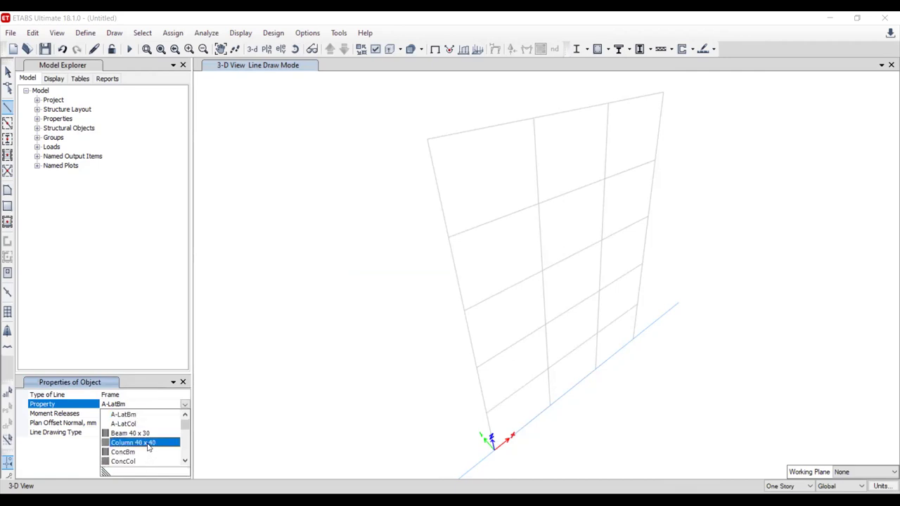
pyautogui.click(332, 455)
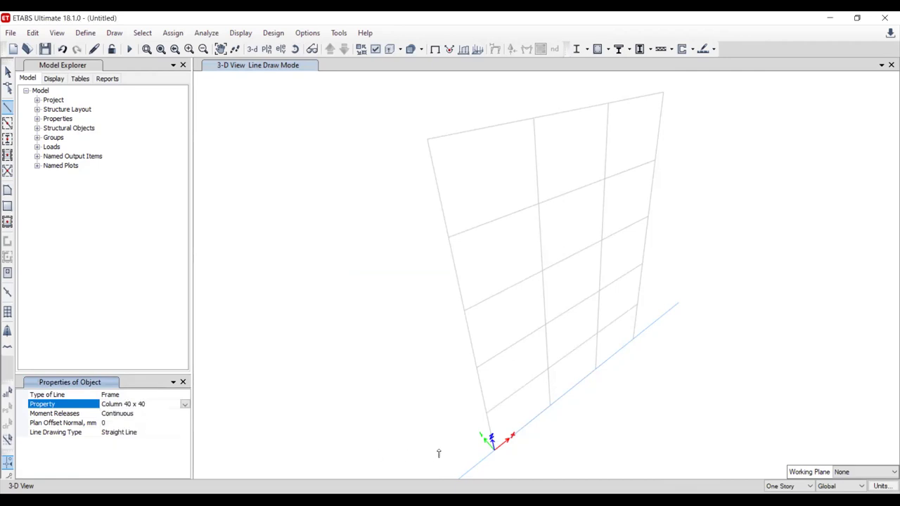
pyautogui.click(492, 449)
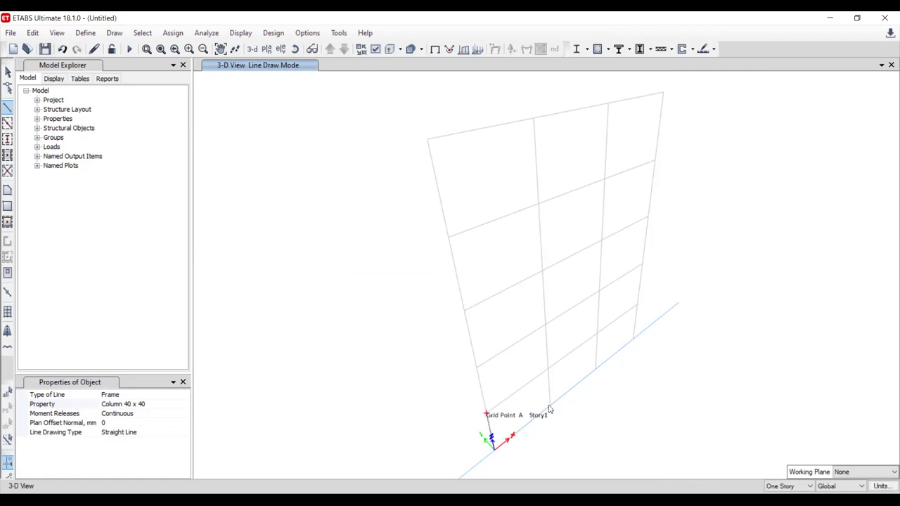
pyautogui.click(486, 414)
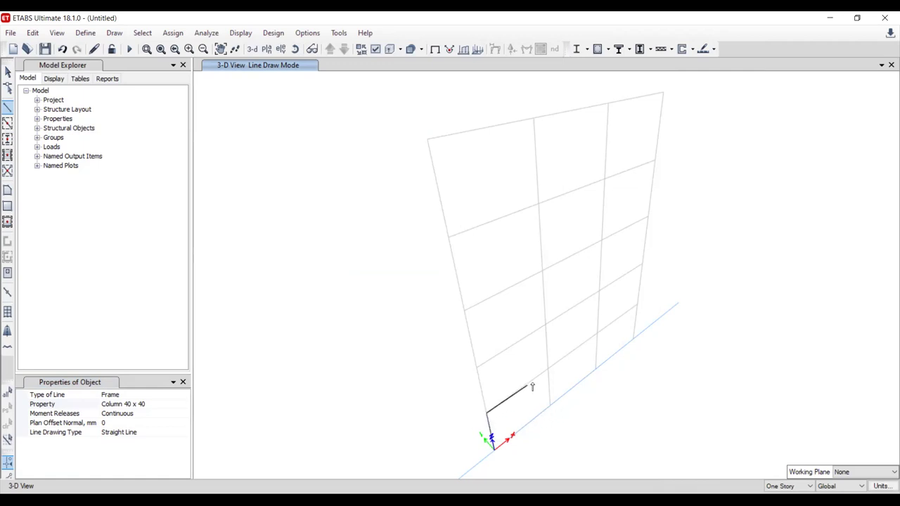
pyautogui.press('Escape')
# - Draw the three remaining first-story columns from the base to Story1 on the other grid lines
pyautogui.click(549, 405)
pyautogui.click(578, 359)
pyautogui.press('Escape')
pyautogui.click(595, 367)
pyautogui.click(597, 335)
pyautogui.press('Escape')
pyautogui.click(634, 341)
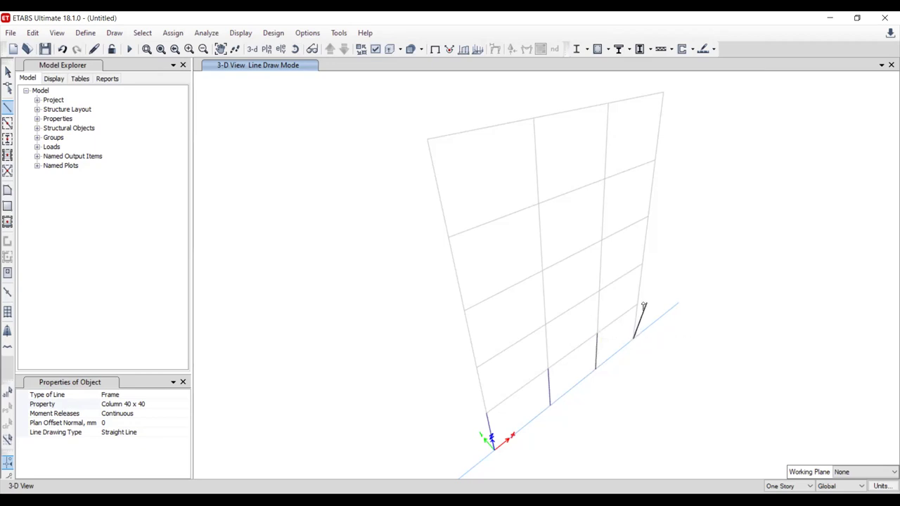
pyautogui.click(688, 293)
pyautogui.press('Escape')
# - Draw three Beam 40 x 30 frames along Story1, connecting the column tops from grid line A to grid line D
pyautogui.click(172, 403)
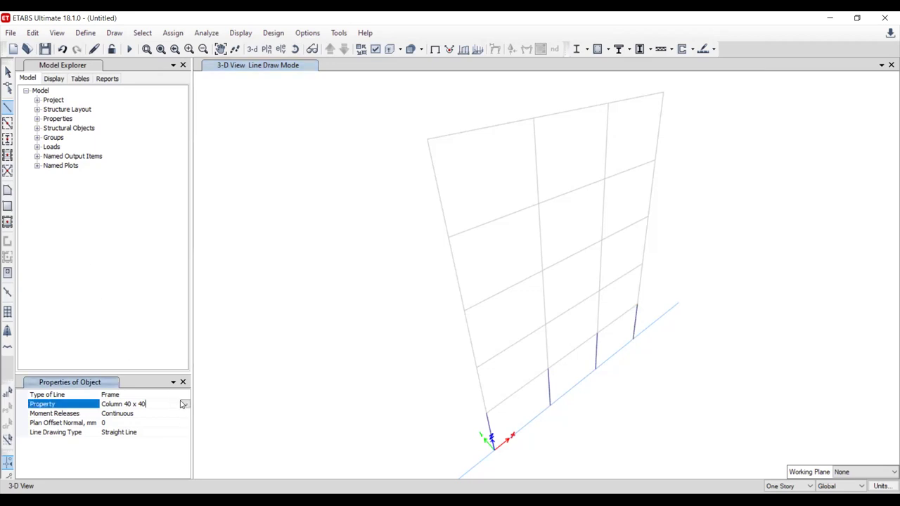
pyautogui.click(184, 404)
pyautogui.click(144, 452)
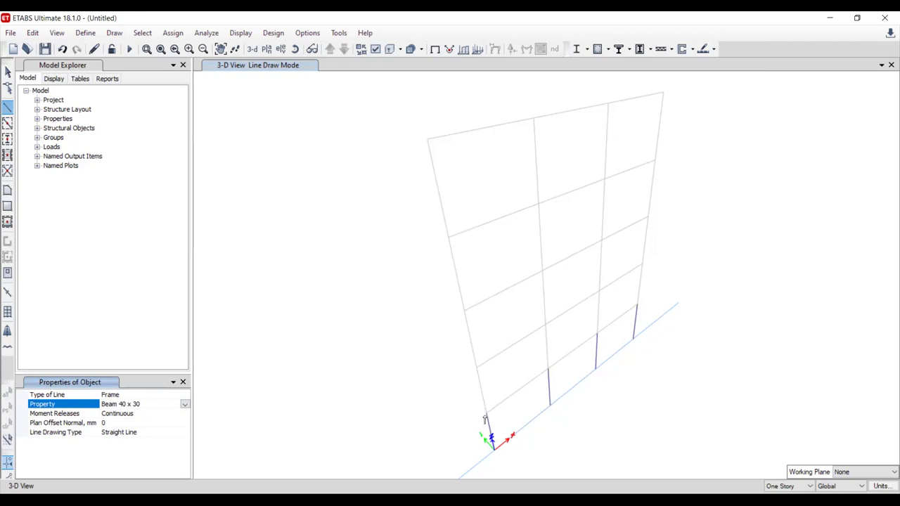
pyautogui.click(484, 407)
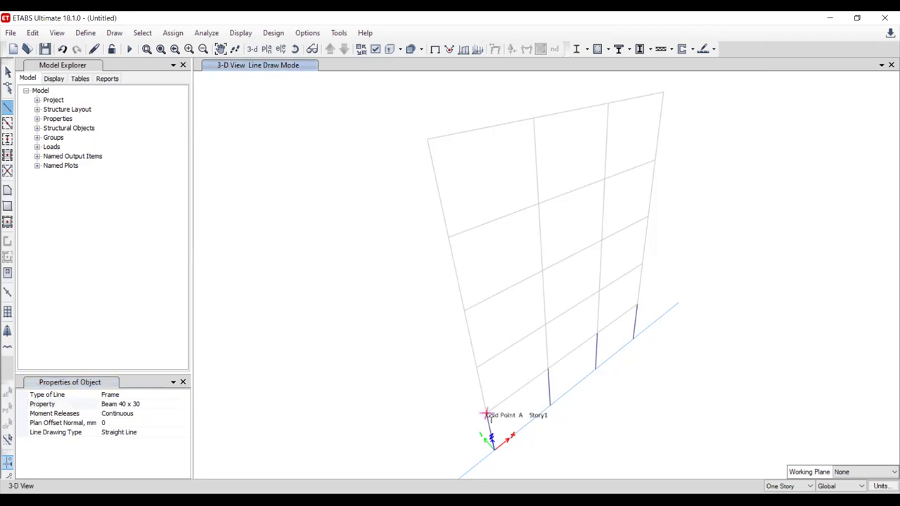
pyautogui.click(551, 371)
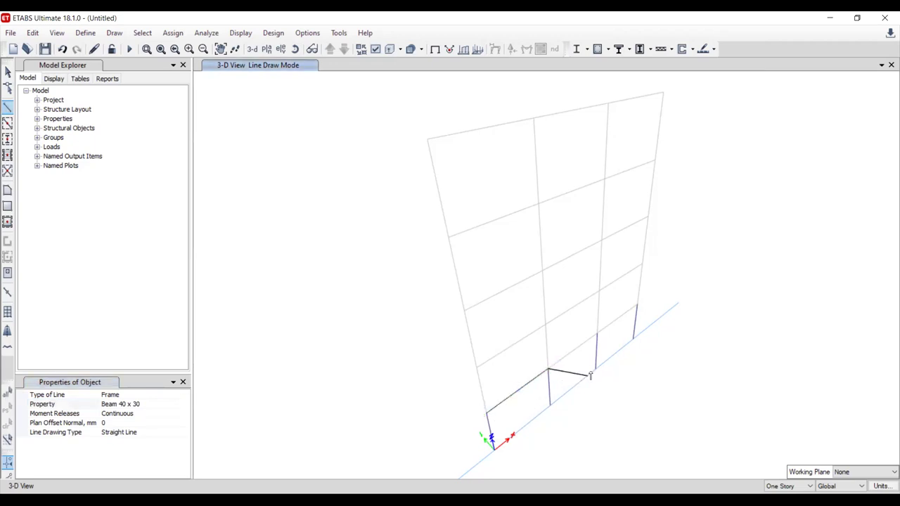
pyautogui.click(596, 335)
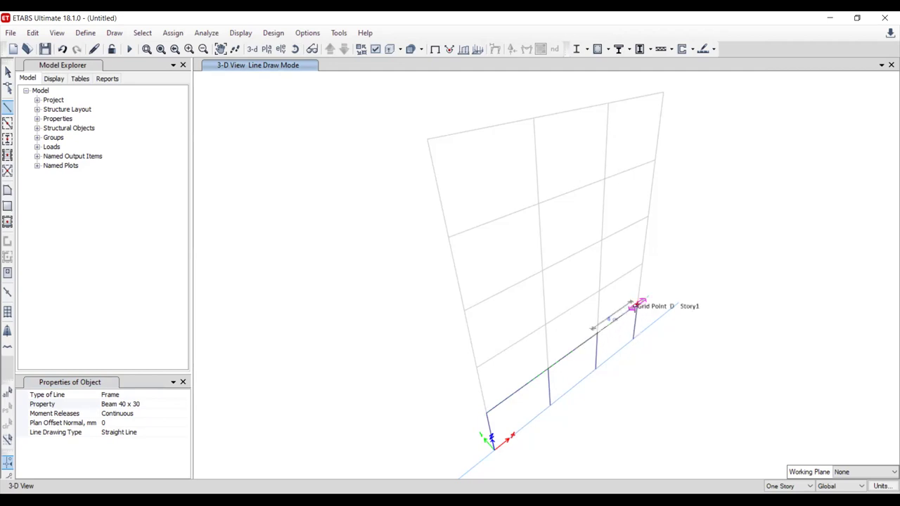
pyautogui.click(636, 307)
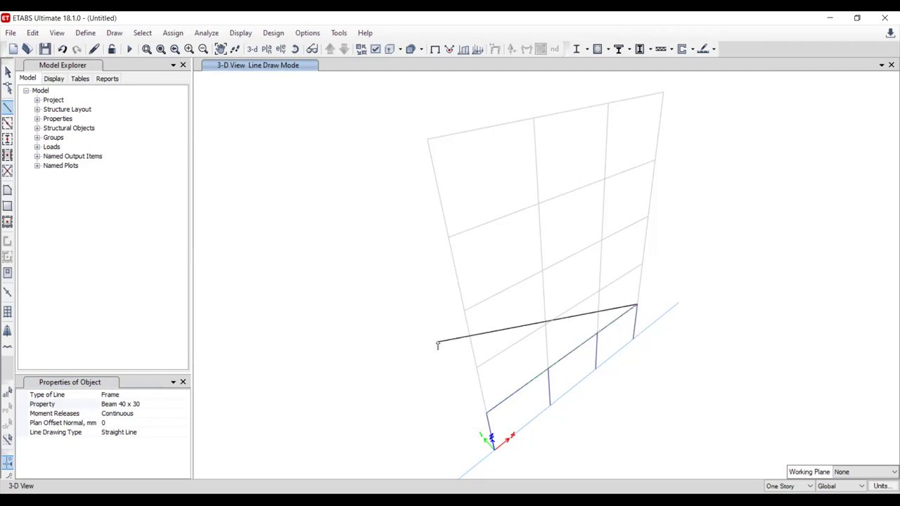
pyautogui.click(7, 72)
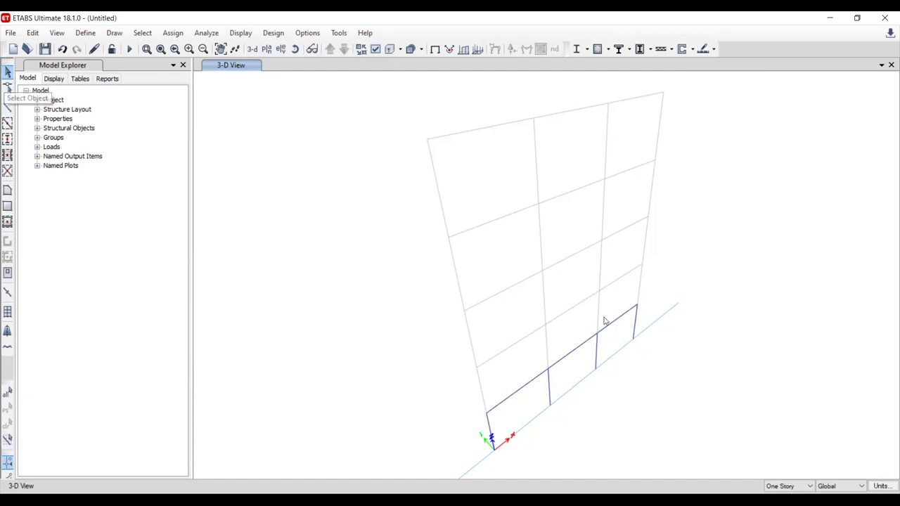
# - Replicate the three Story1 beams on Story2, Story3, Story4 and Story5
pyautogui.click(295, 51)
pyautogui.moveTo(338, 213); pyautogui.dragTo(325, 287)
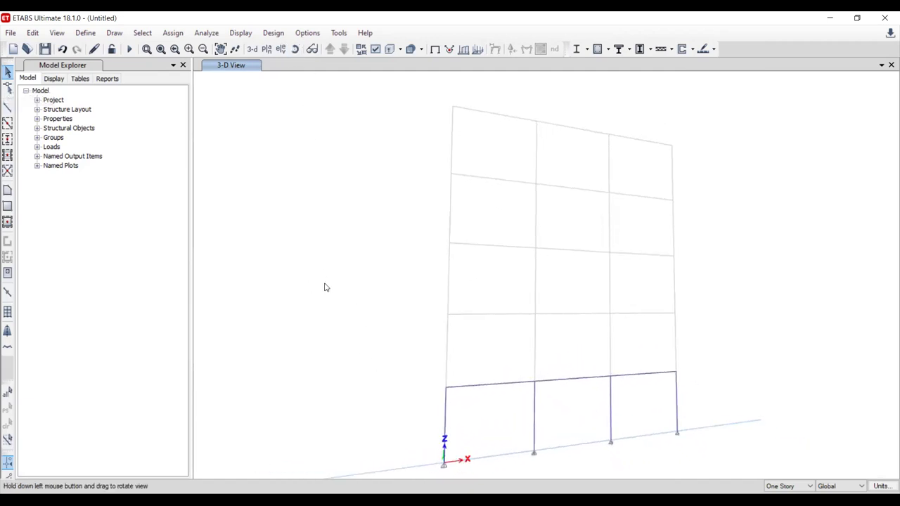
pyautogui.moveTo(650, 370); pyautogui.dragTo(613, 411)
pyautogui.click(518, 382)
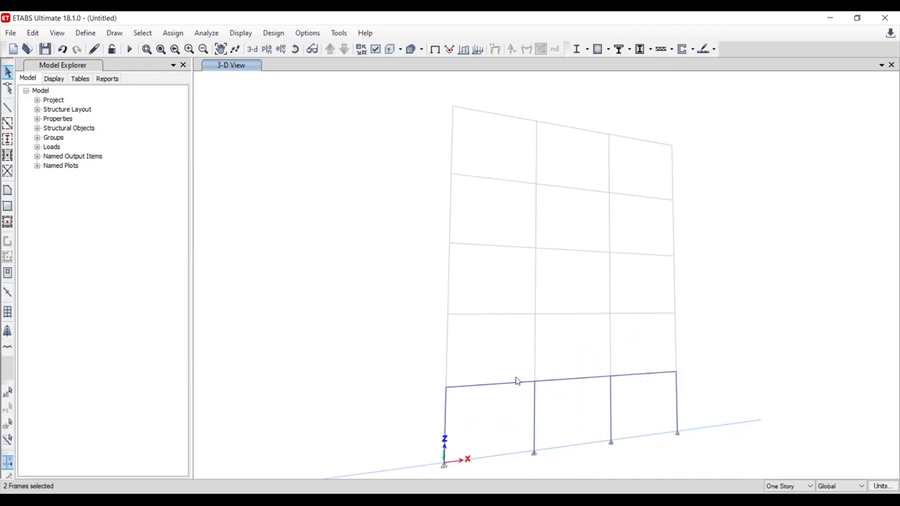
pyautogui.click(611, 417)
pyautogui.click(32, 33)
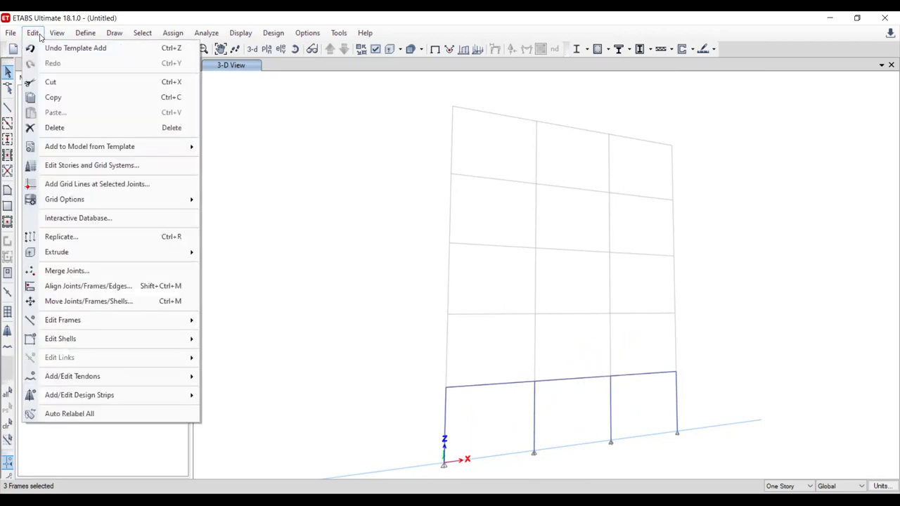
pyautogui.click(87, 242)
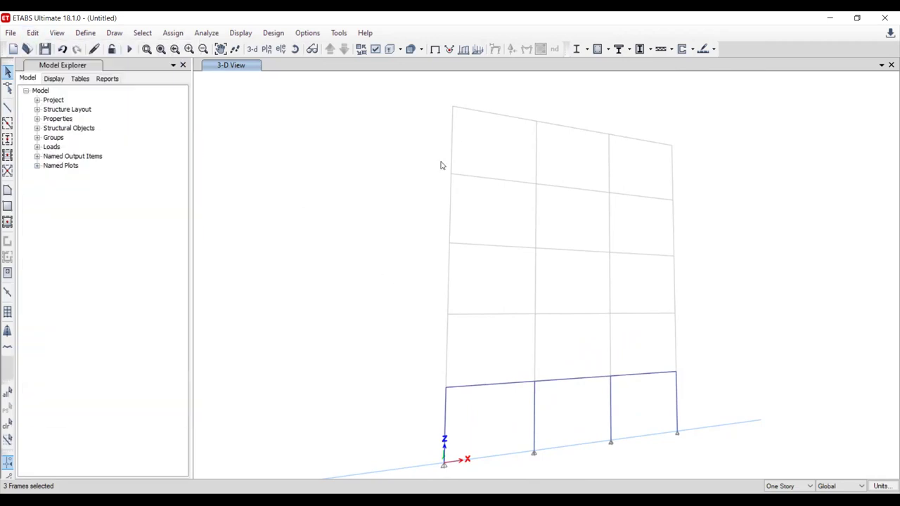
pyautogui.click(325, 153)
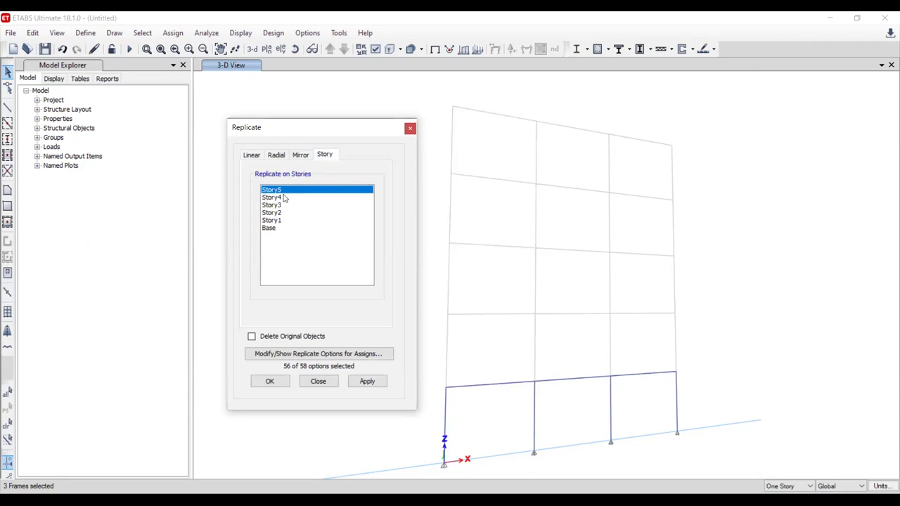
pyautogui.keyDown('ctrl'); pyautogui.click(273, 198); pyautogui.keyUp('ctrl')
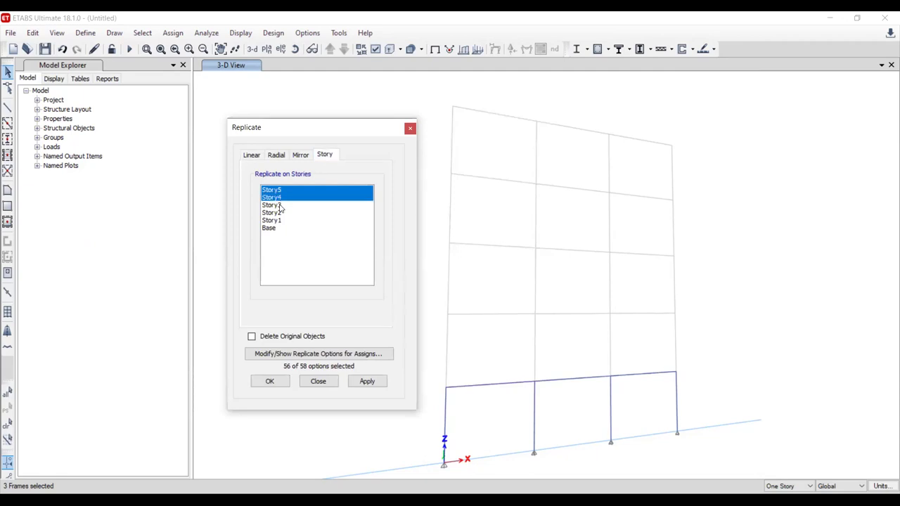
pyautogui.keyDown('ctrl'); pyautogui.click(280, 205); pyautogui.keyUp('ctrl')
pyautogui.keyDown('ctrl'); pyautogui.click(279, 213); pyautogui.keyUp('ctrl')
pyautogui.click(373, 385)
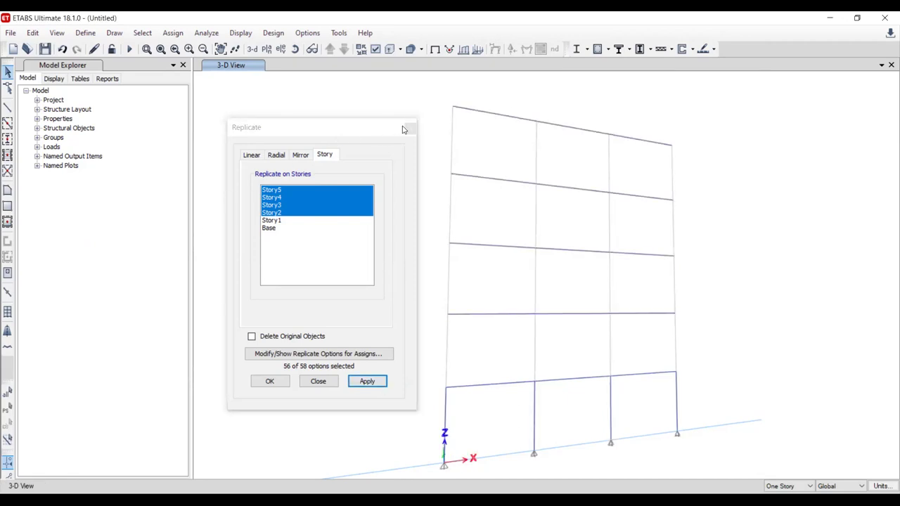
# - Draw four vertical members on grid line A from Story5 down to Story1 using the Beam 40 x 30 property
pyautogui.click(7, 106)
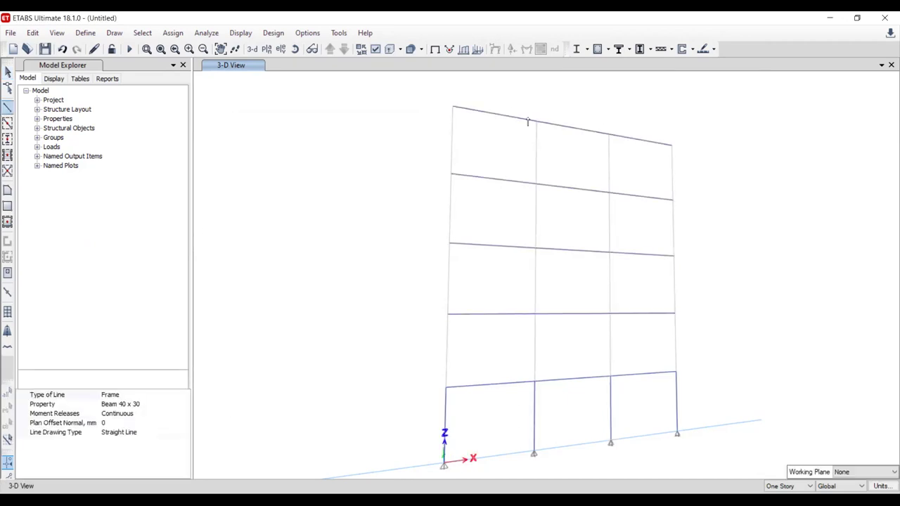
pyautogui.click(484, 194)
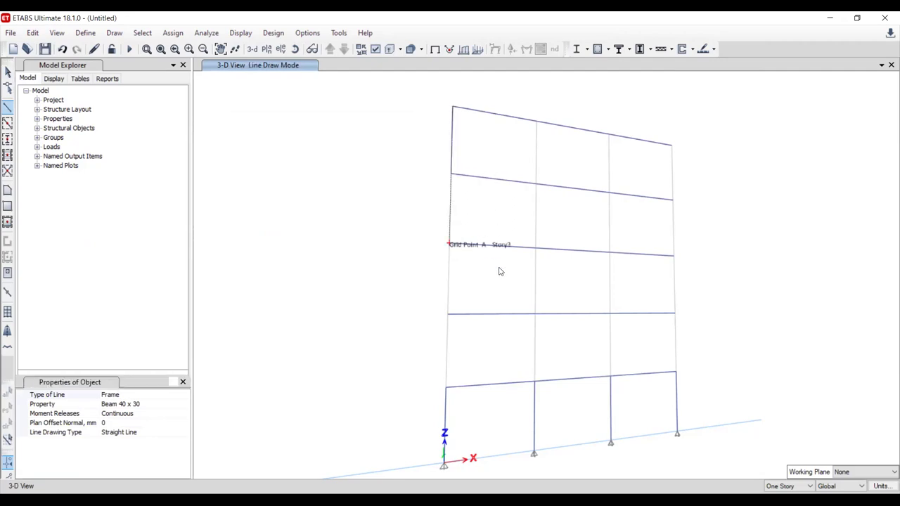
pyautogui.click(456, 323)
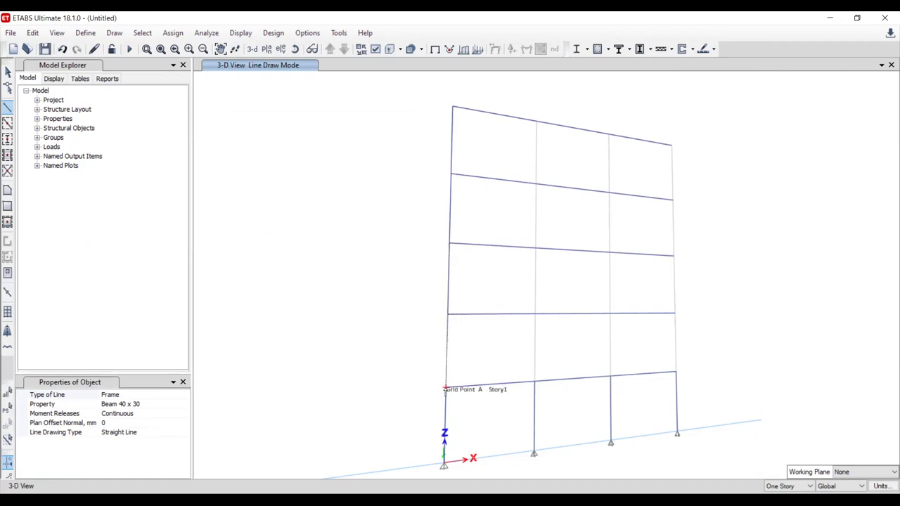
pyautogui.click(445, 391)
# - Check the section property of the Story2 member on grid line A, and delete the four upper vertical members on that line
pyautogui.click(8, 71)
pyautogui.click(449, 341)
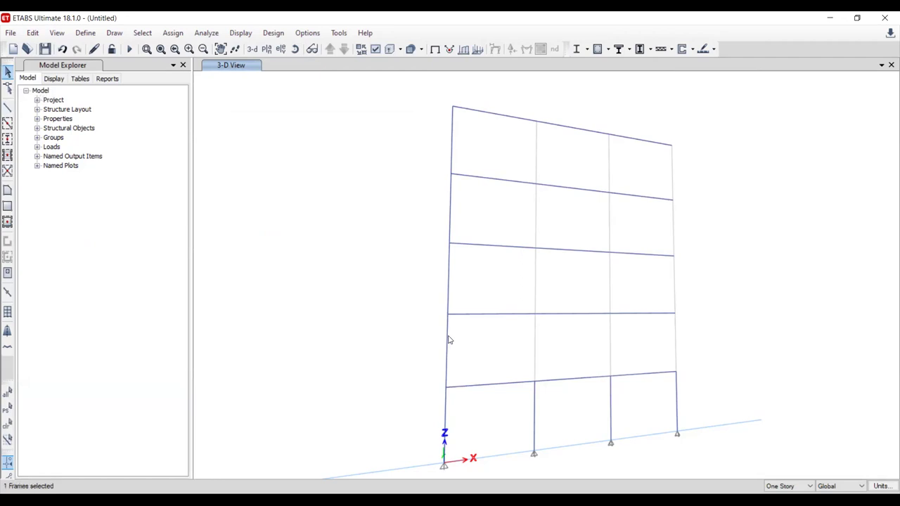
pyautogui.rightClick(449, 340)
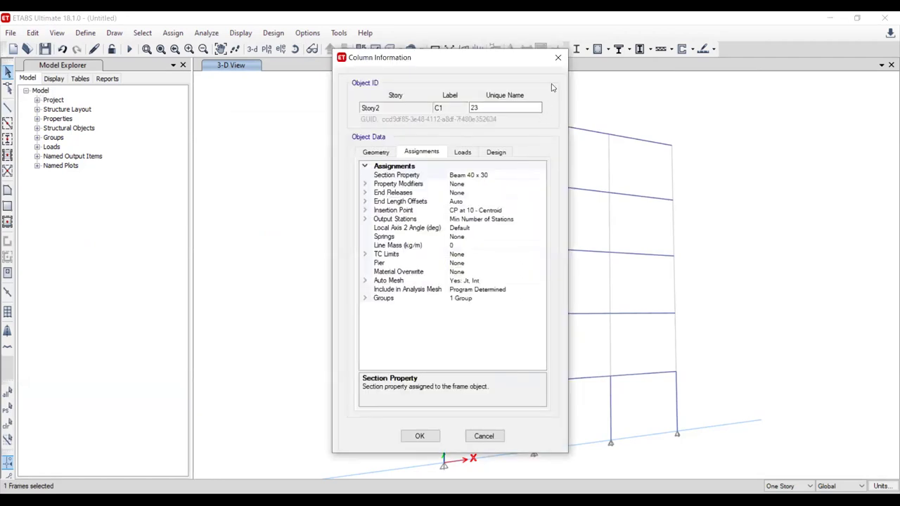
pyautogui.press('Escape')
pyautogui.click(447, 251)
pyautogui.click(450, 203)
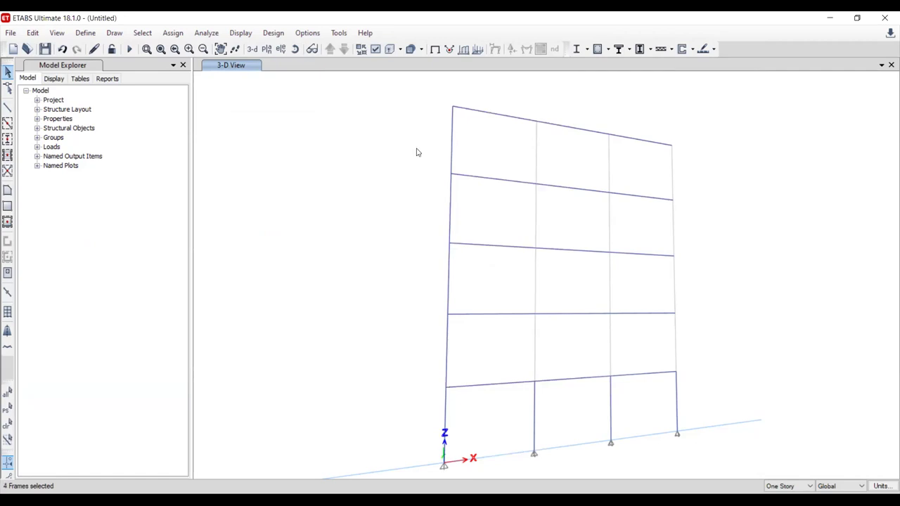
# - Draw four Column 40 x 40 frames on grid line A, story by story from Story1 to Story5
pyautogui.click(8, 107)
pyautogui.click(165, 404)
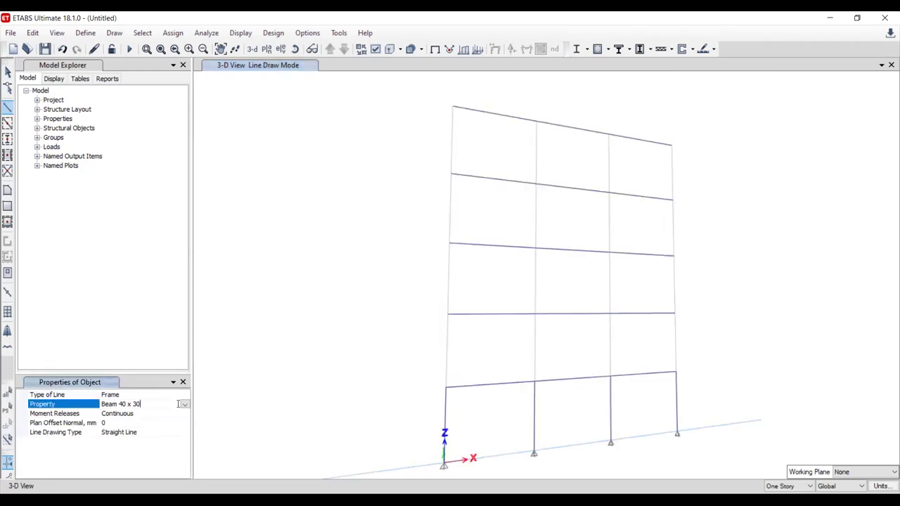
pyautogui.click(184, 404)
pyautogui.scroll(-1, 152, 441)
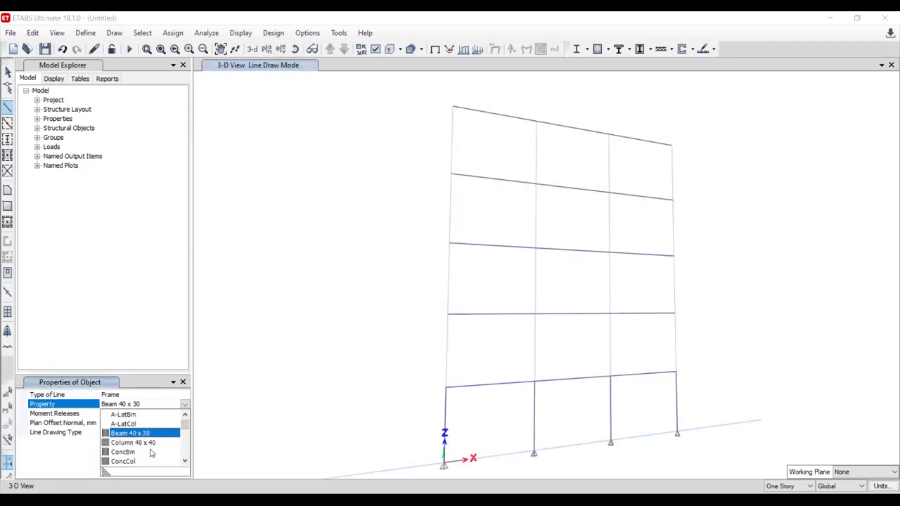
pyautogui.click(148, 443)
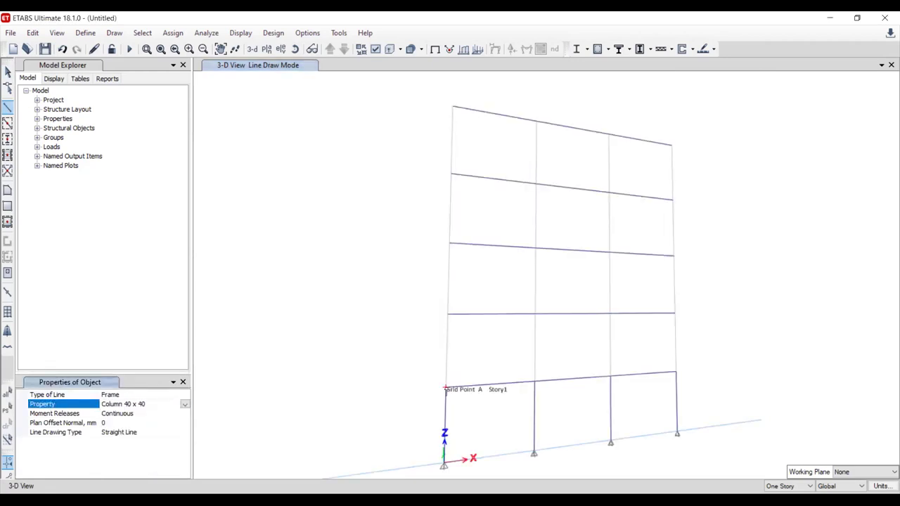
pyautogui.click(445, 386)
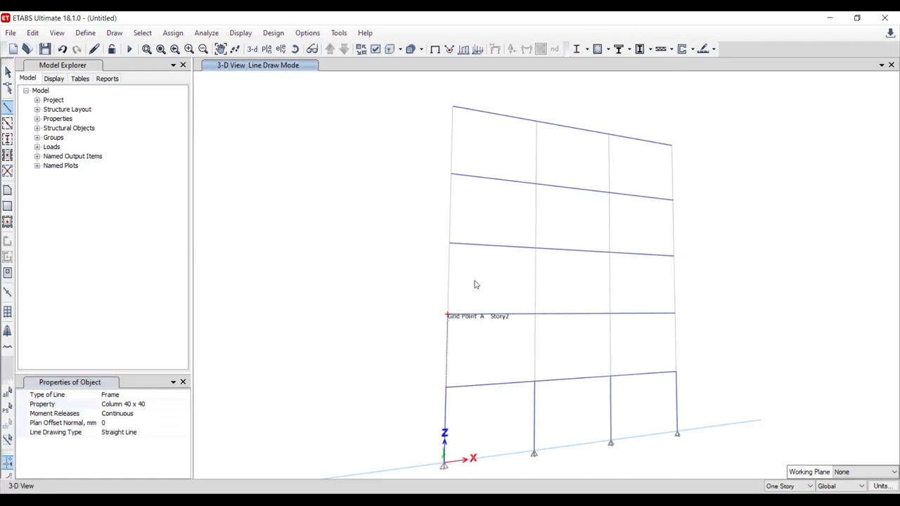
pyautogui.click(457, 253)
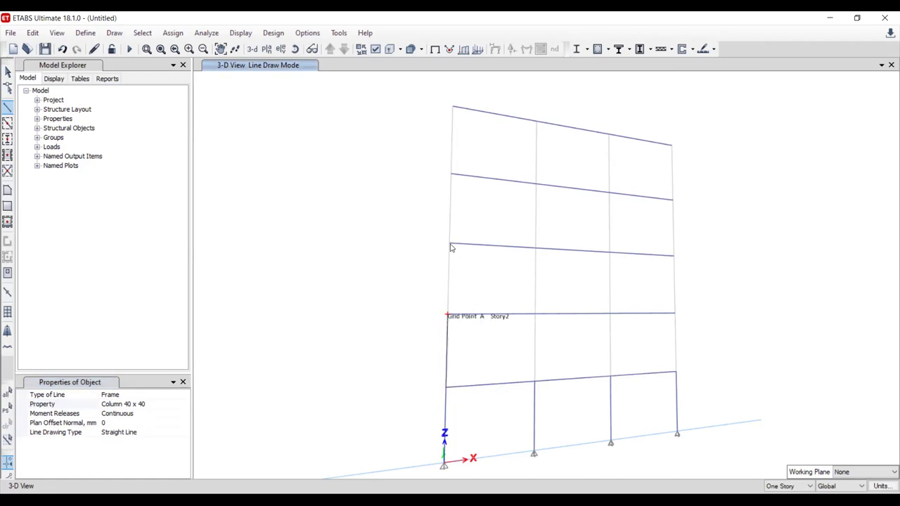
pyautogui.click(466, 204)
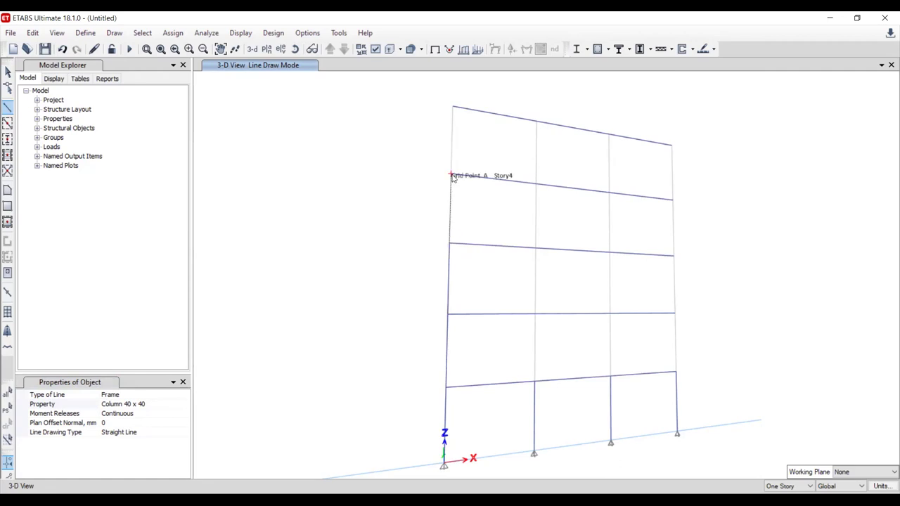
pyautogui.click(453, 176)
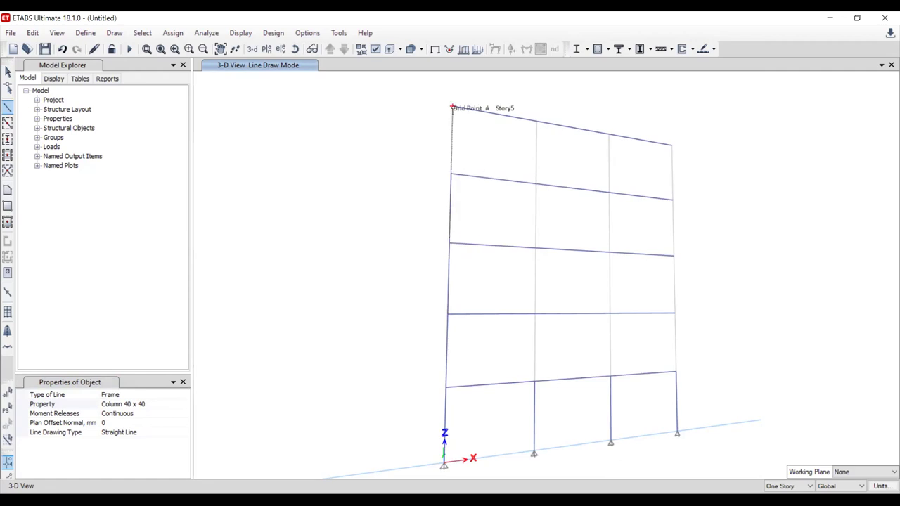
pyautogui.click(8, 71)
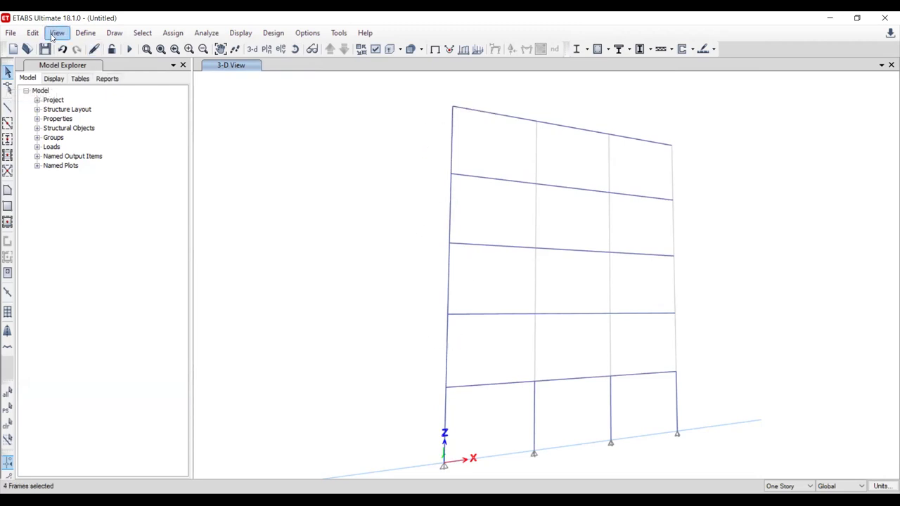
# - Replicate the four upper columns on grid line A linearly with dx 4 m and 3 copies, and restore the default 3-D view
pyautogui.click(32, 32)
pyautogui.moveTo(93, 245)
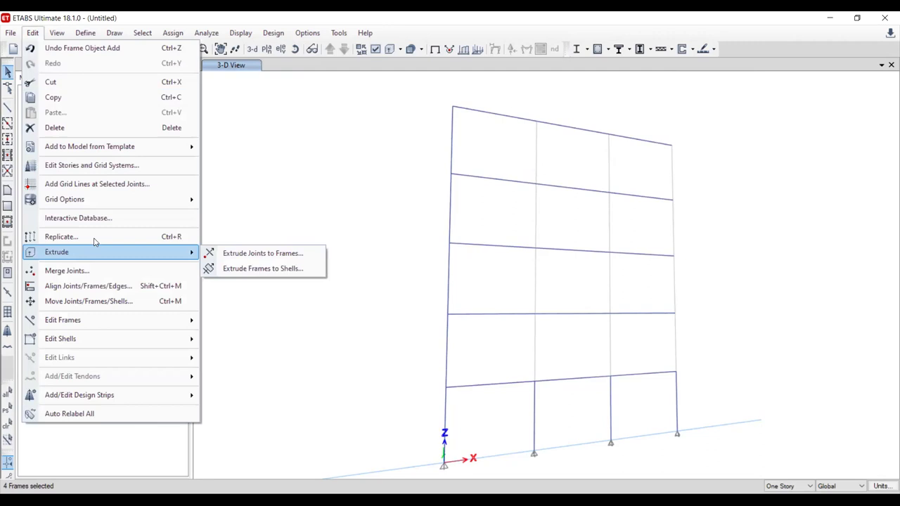
pyautogui.hotkey('ctrl', 'r')
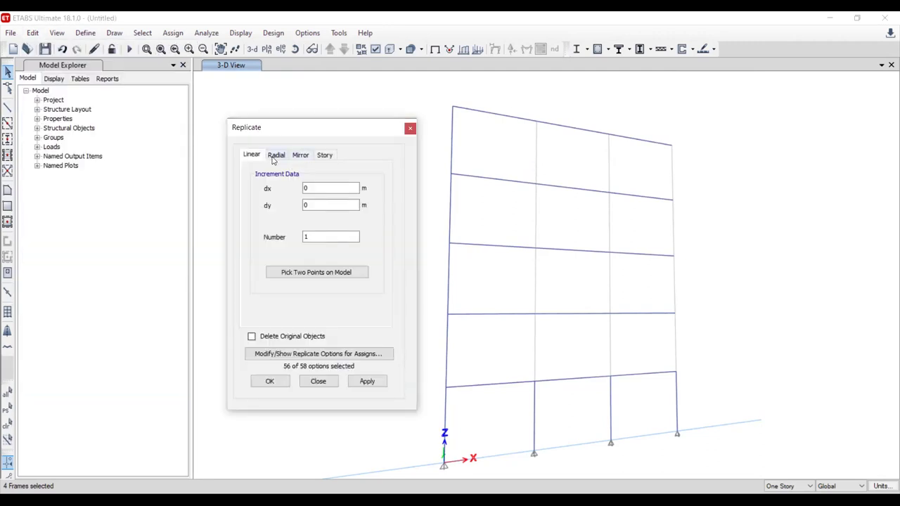
pyautogui.doubleClick(319, 188)
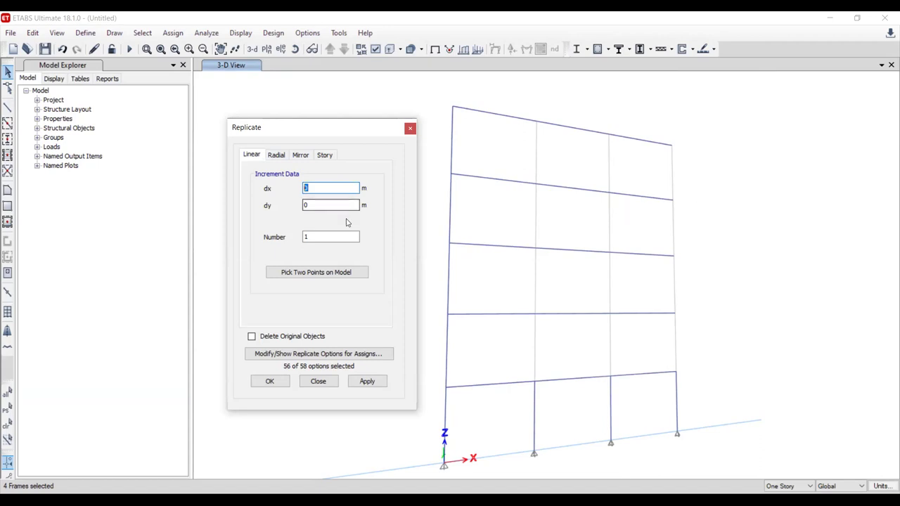
pyautogui.write('4')
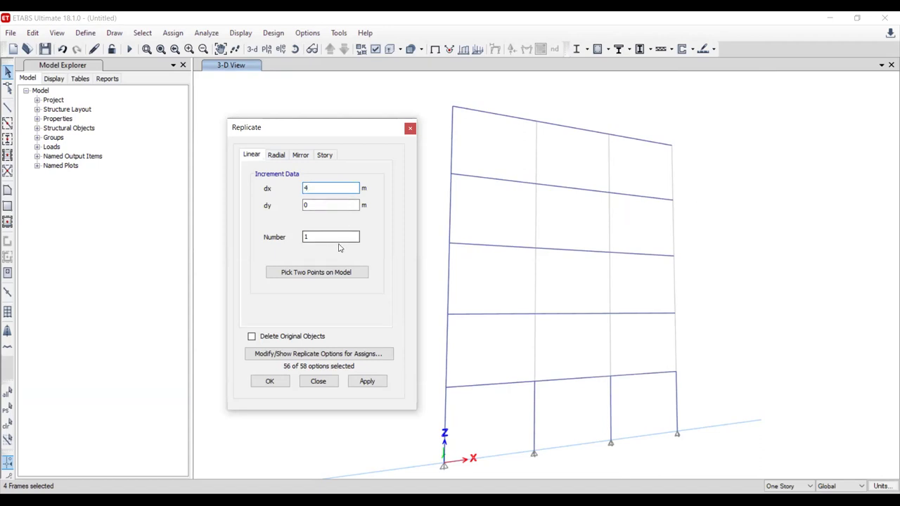
pyautogui.doubleClick(312, 237)
pyautogui.doubleClick(312, 237)
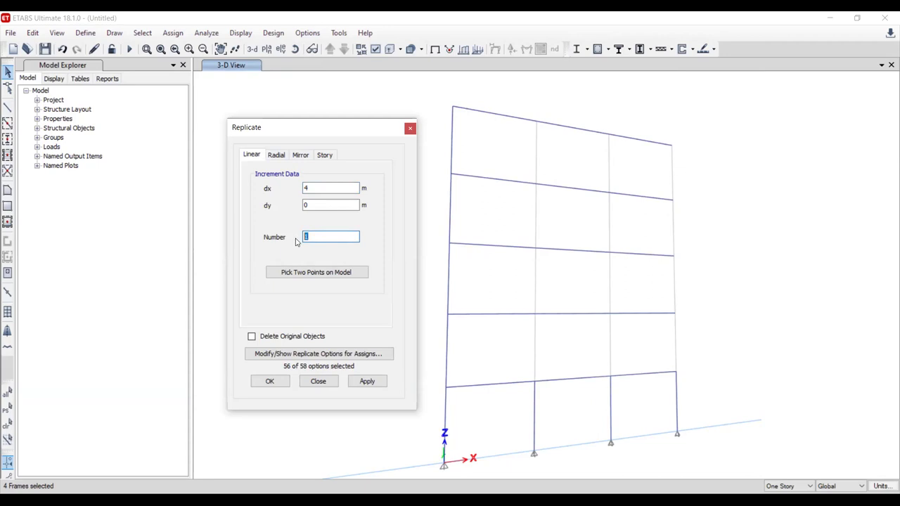
pyautogui.click(368, 381)
pyautogui.click(367, 382)
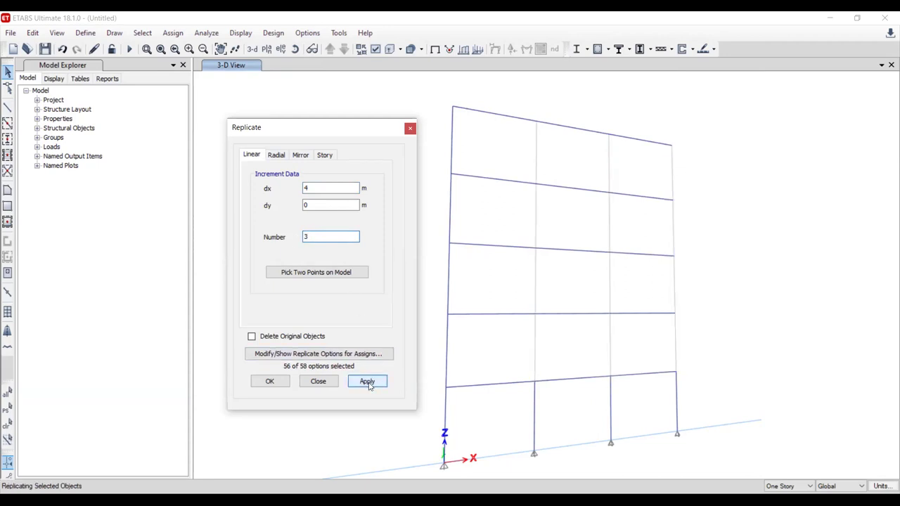
pyautogui.click(318, 380)
pyautogui.click(252, 49)
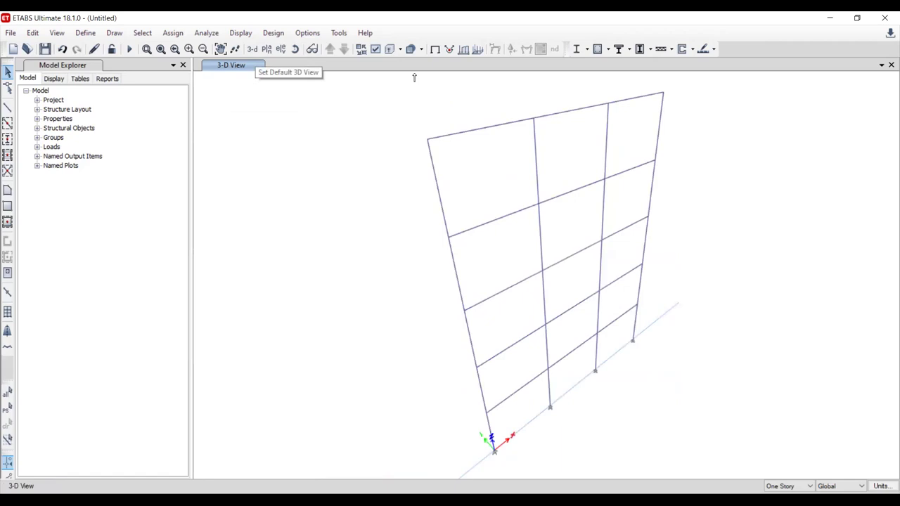
# - Check the assigned section properties of the Story5 beam and the Story5 column in the first bay of the 3-D view
pyautogui.click(295, 48)
pyautogui.moveTo(421, 397); pyautogui.dragTo(393, 218)
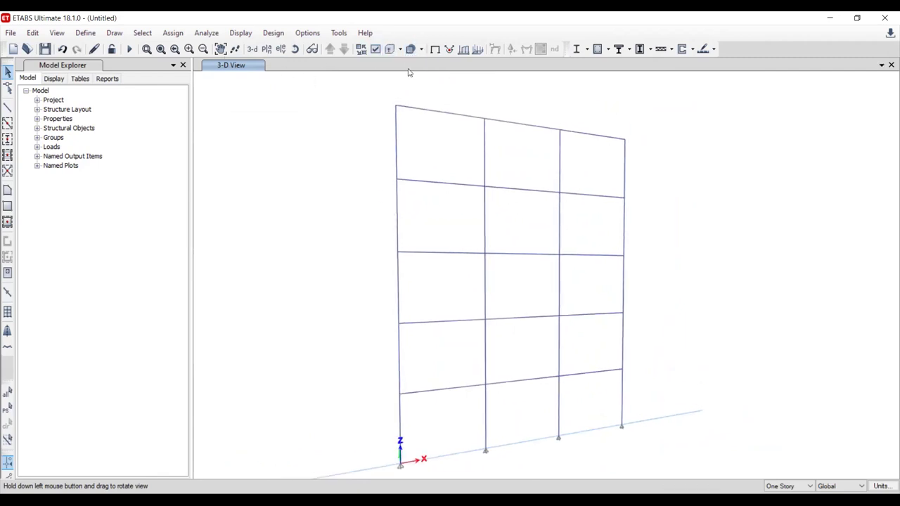
pyautogui.click(423, 111)
pyautogui.rightClick(422, 111)
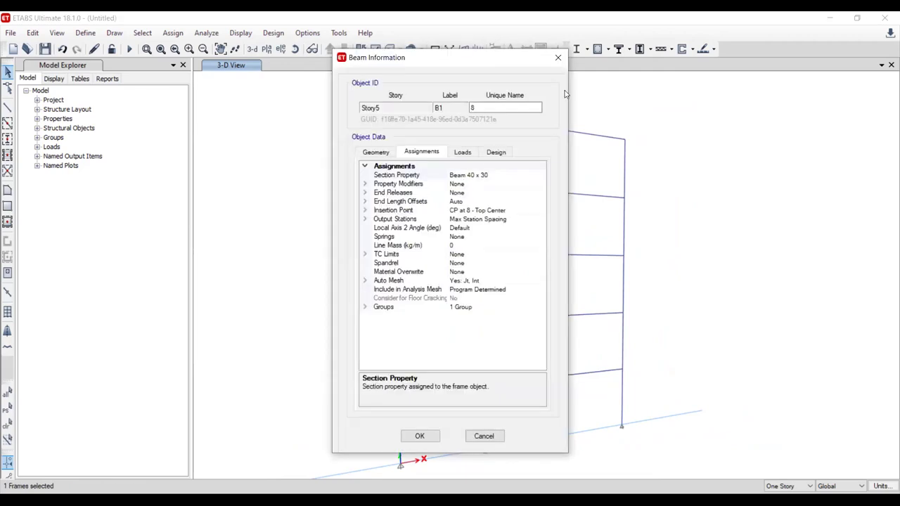
pyautogui.press('Escape')
pyautogui.click(398, 145)
pyautogui.rightClick(398, 145)
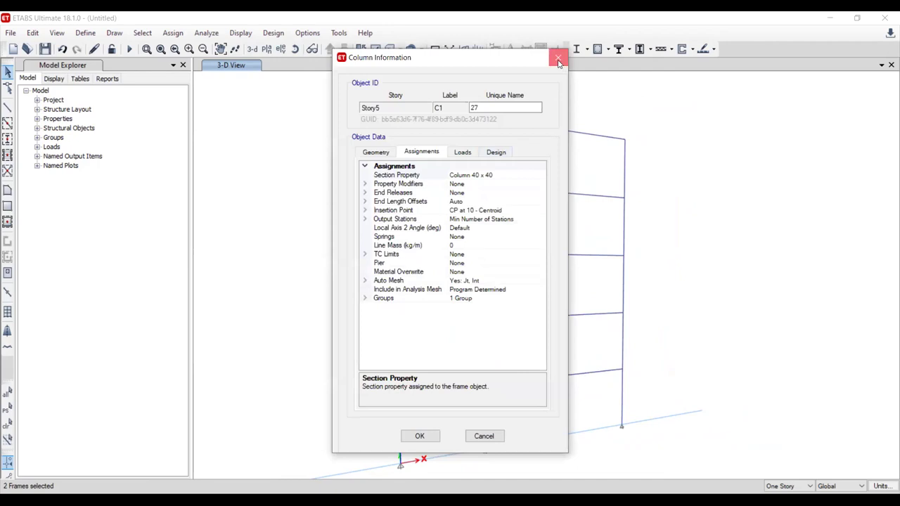
pyautogui.click(558, 57)
# - Assign fixed restraints in all translations and rotations to the four base joints
pyautogui.moveTo(460, 387); pyautogui.dragTo(451, 331, button='middle')
pyautogui.moveTo(631, 376); pyautogui.dragTo(328, 447)
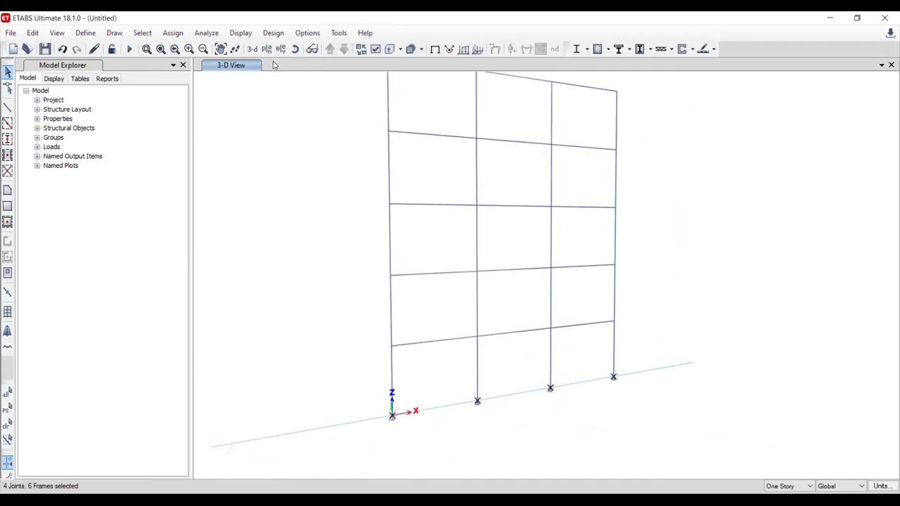
pyautogui.click(173, 33)
pyautogui.moveTo(182, 49)
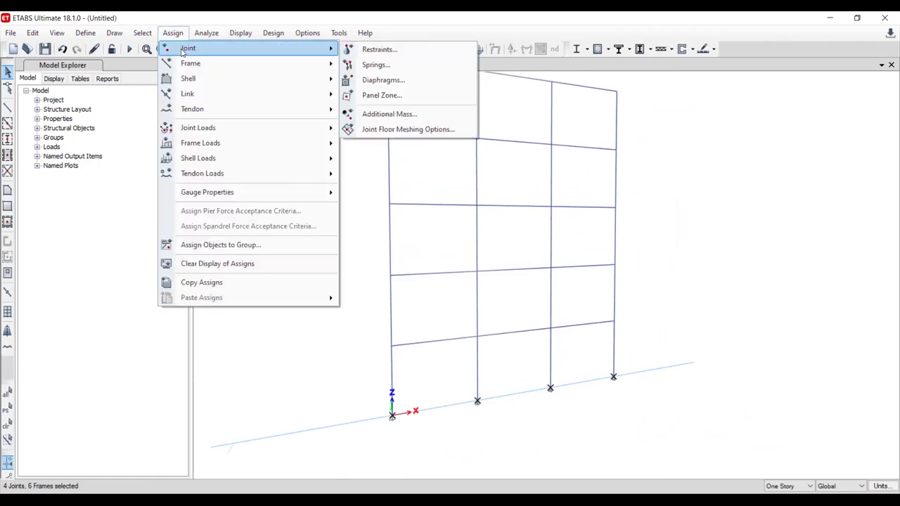
pyautogui.click(364, 52)
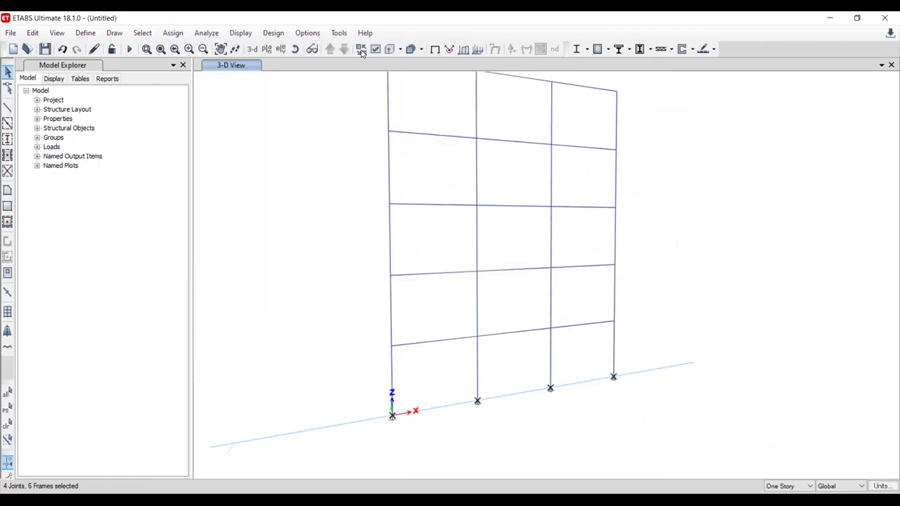
pyautogui.click(407, 294)
pyautogui.click(495, 323)
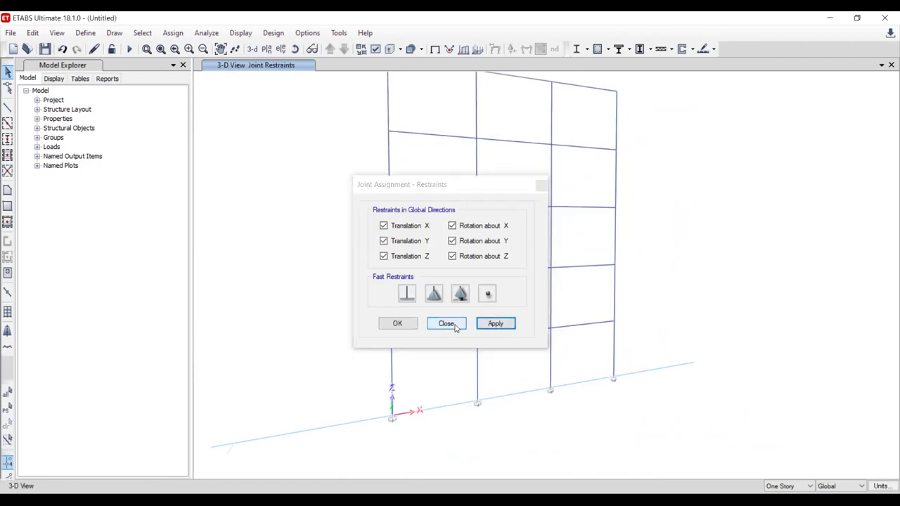
pyautogui.press('Escape')
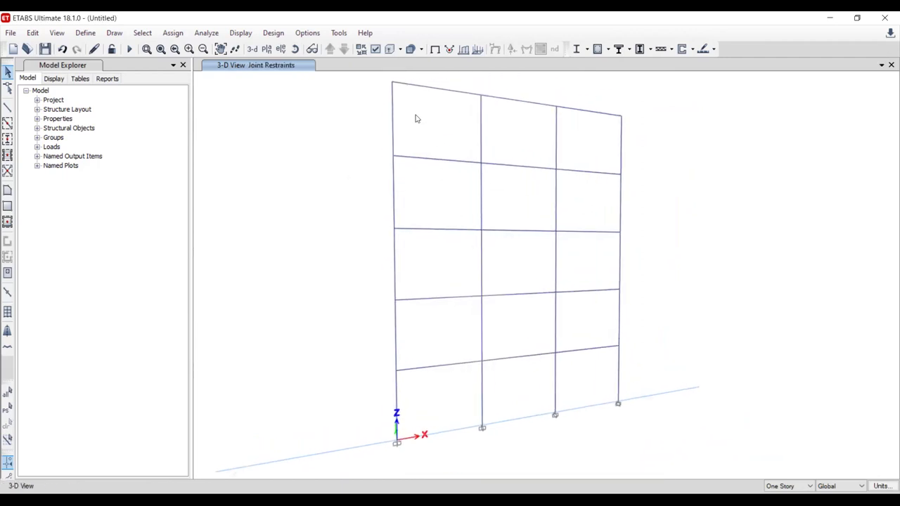
# - Turn the extruded frame display on and back off in the view options
pyautogui.click(390, 48)
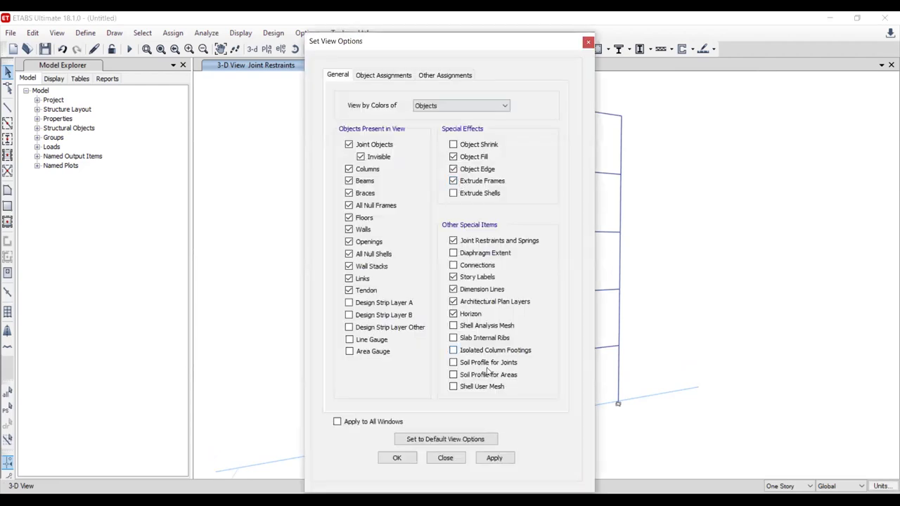
pyautogui.click(490, 464)
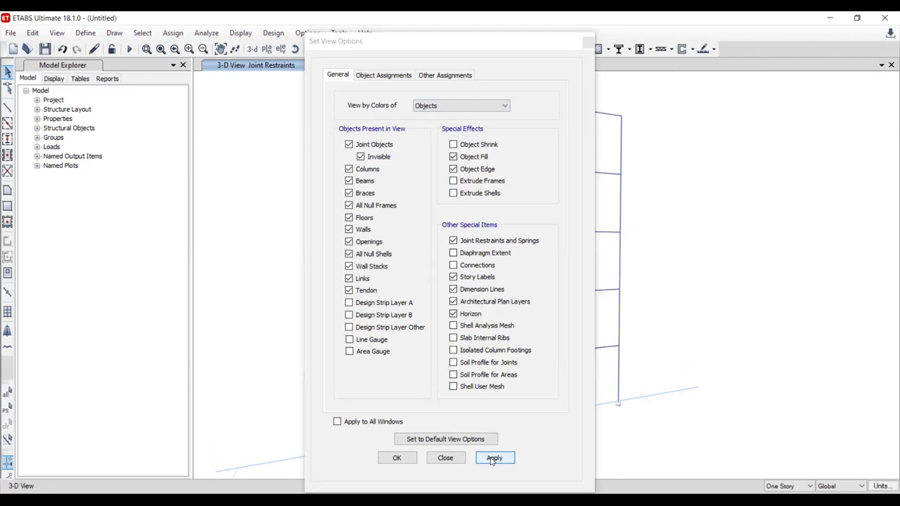
pyautogui.click(492, 459)
pyautogui.click(444, 459)
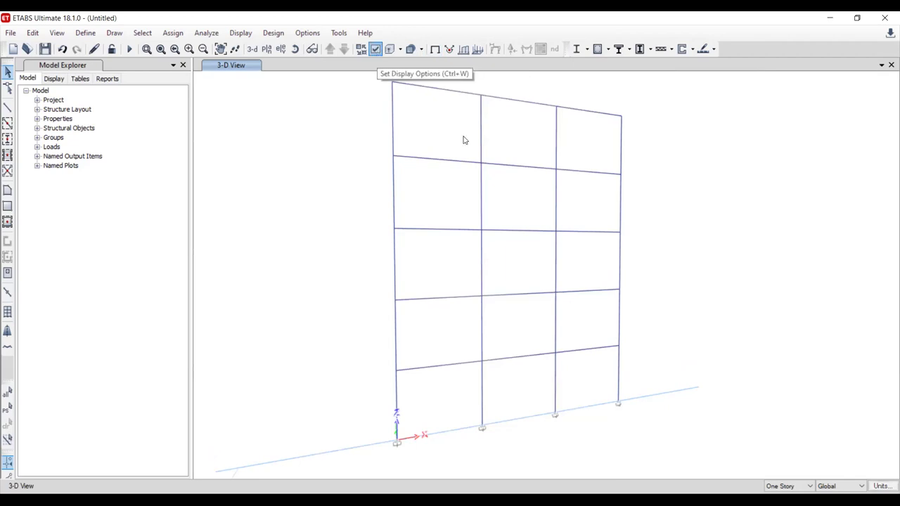
# - Inspect the beams and columns from a rotated 3-D view with extruded frames, and return to the line display
pyautogui.hotkey('ctrl', 'w')
pyautogui.click(398, 458)
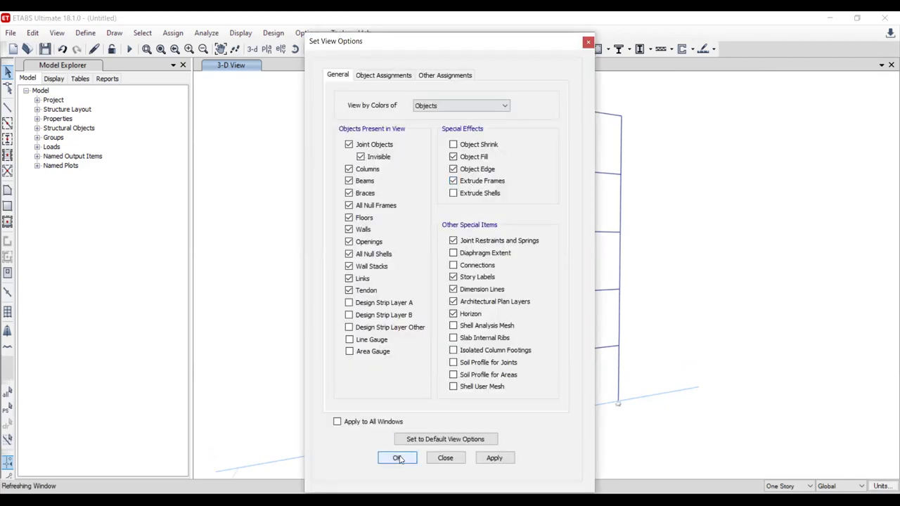
pyautogui.press('Return')
pyautogui.click(295, 49)
pyautogui.moveTo(317, 165); pyautogui.dragTo(393, 244)
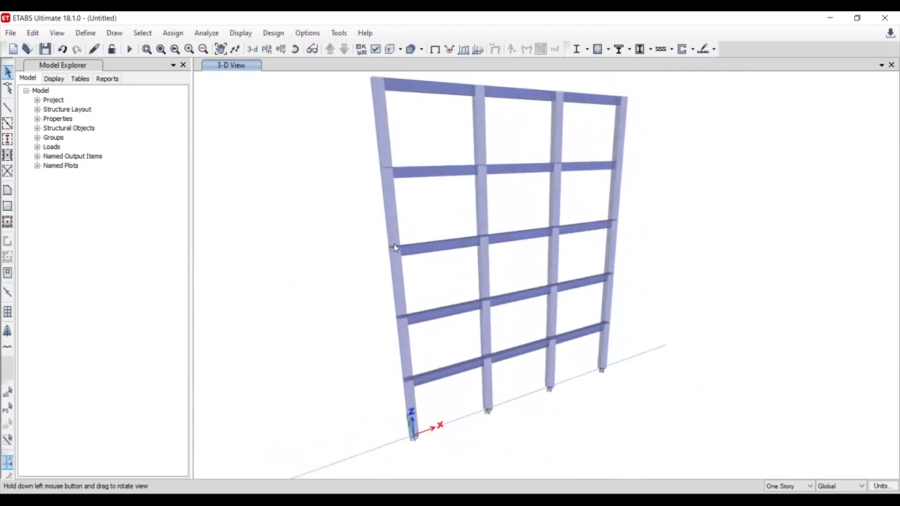
pyautogui.scroll(-2, 394, 243)
pyautogui.scroll(2, 394, 244)
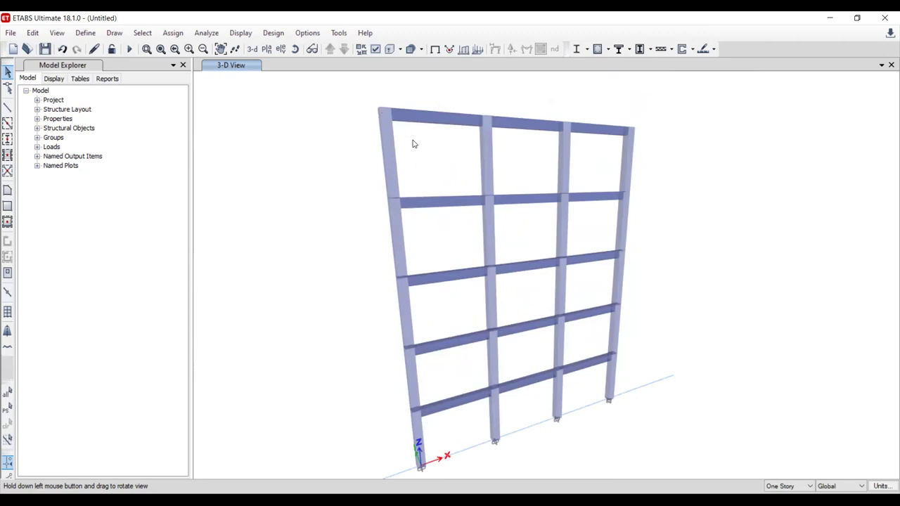
pyautogui.click(434, 49)
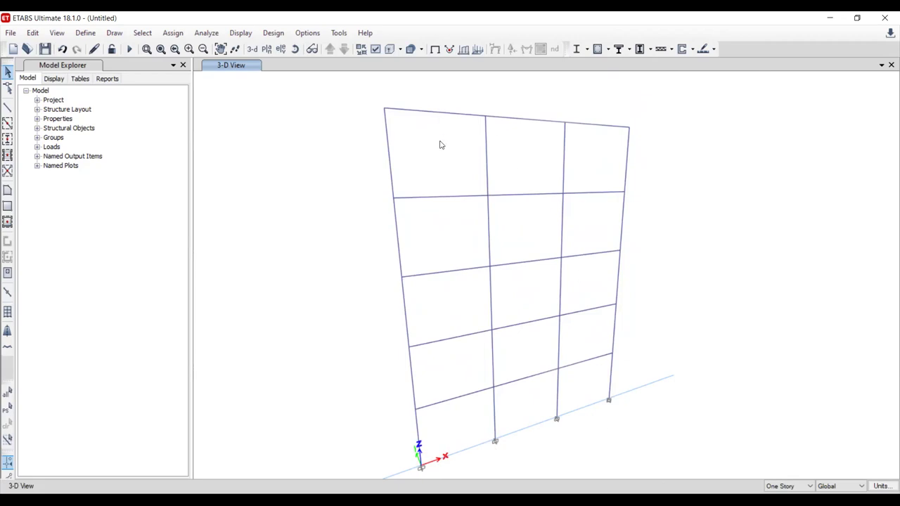
# - Add a load pattern named SIDL of type Super Dead with a self weight multiplier of 0
pyautogui.click(85, 33)
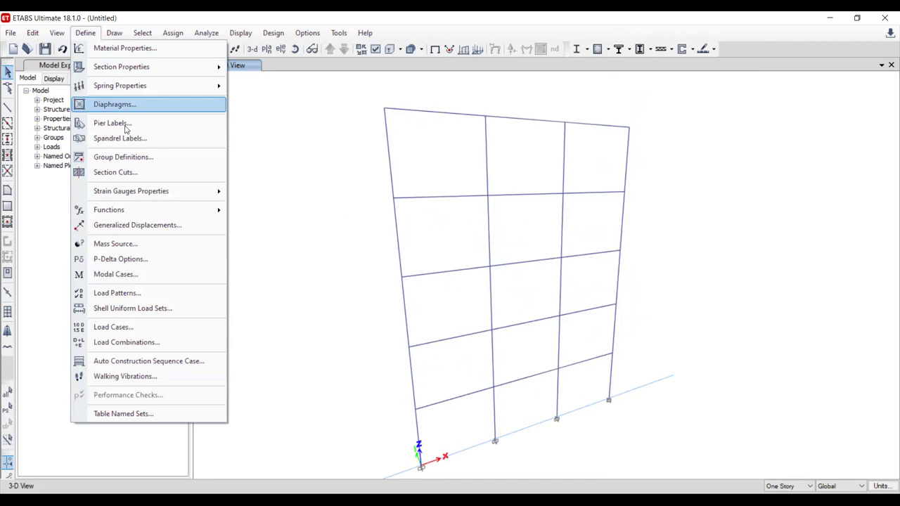
pyautogui.click(204, 292)
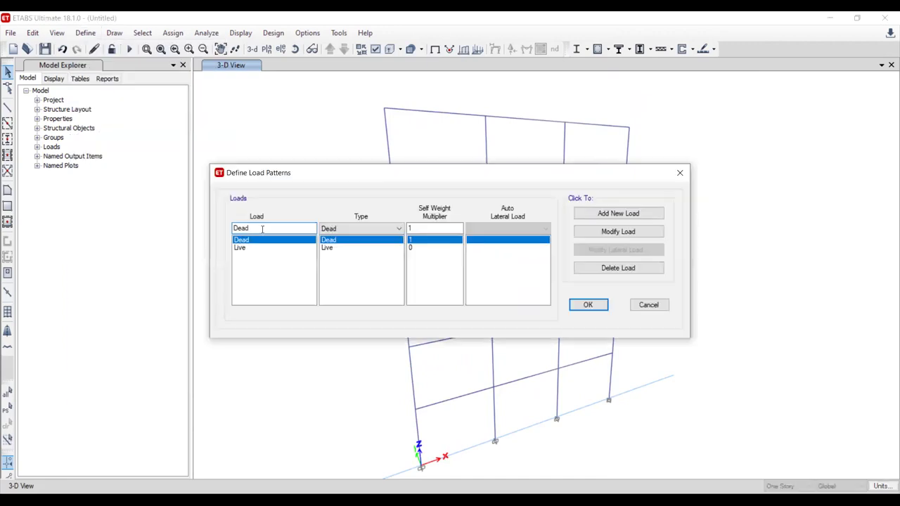
pyautogui.write('SIDL')
pyautogui.click(346, 228)
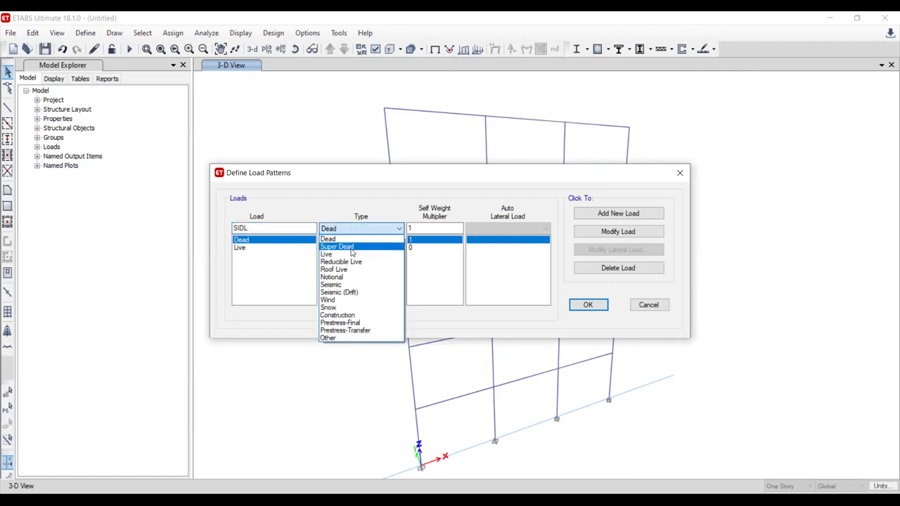
pyautogui.click(350, 247)
pyautogui.click(617, 213)
# - Add a load pattern named Lateral load of type Other and accept the load pattern definitions
pyautogui.doubleClick(257, 227)
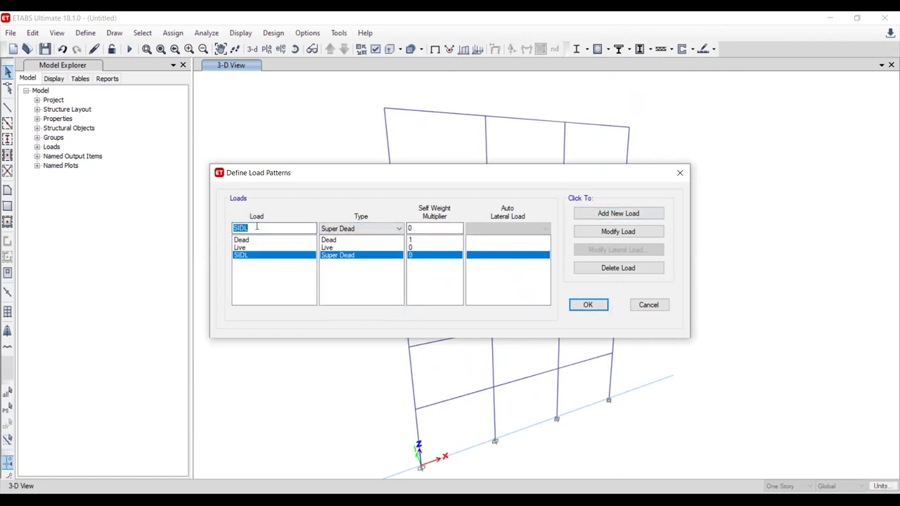
pyautogui.write('LL')
pyautogui.click(254, 247)
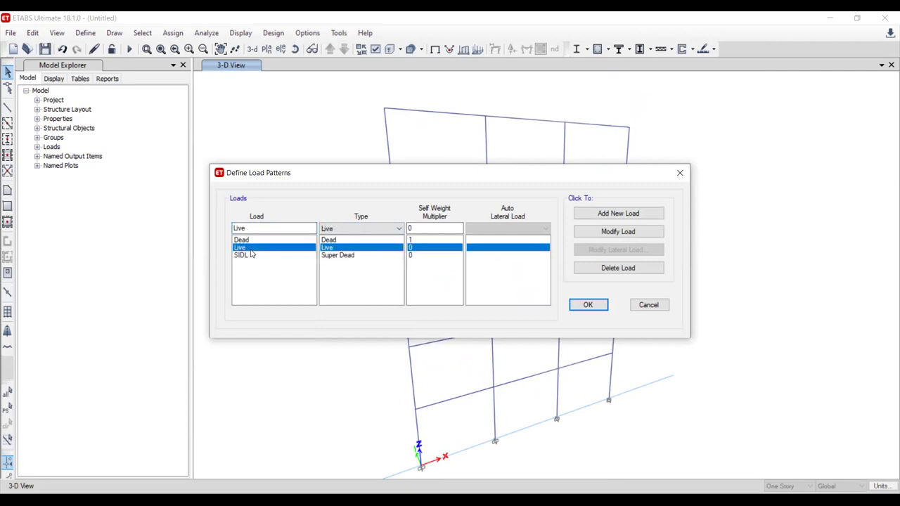
pyautogui.click(246, 254)
pyautogui.doubleClick(251, 229)
pyautogui.write('L')
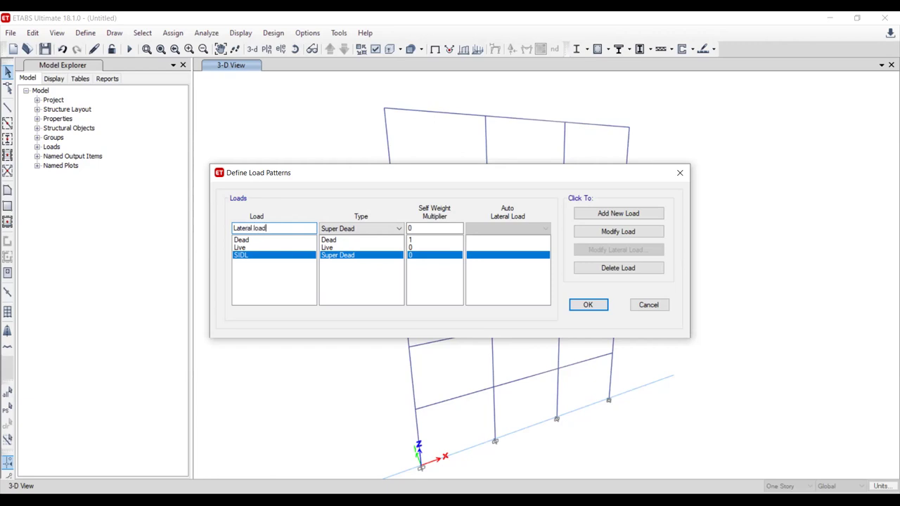
pyautogui.click(337, 232)
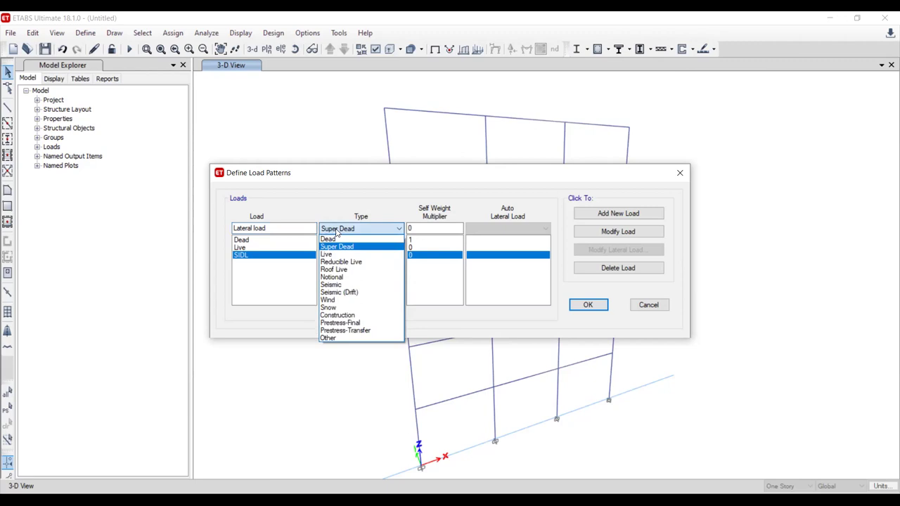
pyautogui.click(344, 338)
pyautogui.click(612, 214)
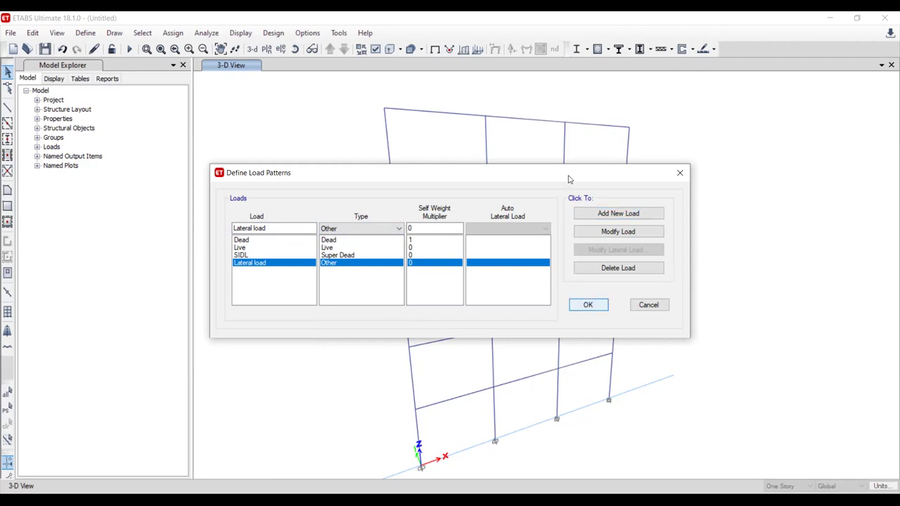
pyautogui.press('Return')
# - Assign a uniform distributed gravity load of 15 kN/m in the SIDL pattern to all fifteen beams, replacing existing loads
pyautogui.moveTo(456, 105); pyautogui.dragTo(450, 414)
pyautogui.moveTo(532, 113); pyautogui.dragTo(518, 404)
pyautogui.moveTo(601, 116); pyautogui.dragTo(583, 383)
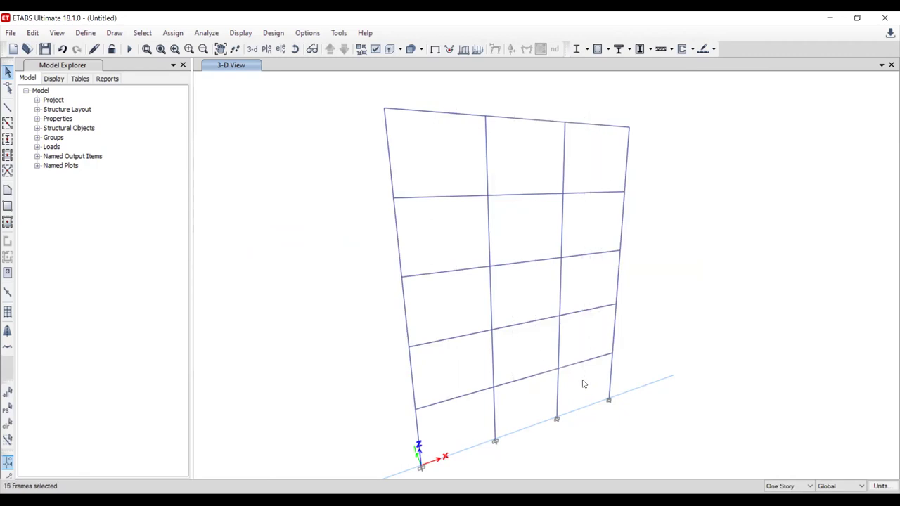
pyautogui.click(172, 33)
pyautogui.moveTo(192, 53)
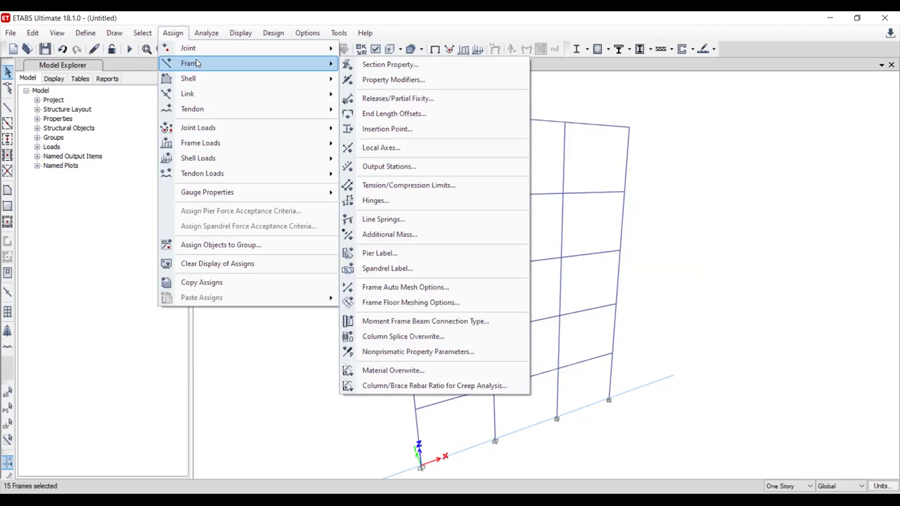
pyautogui.moveTo(211, 143)
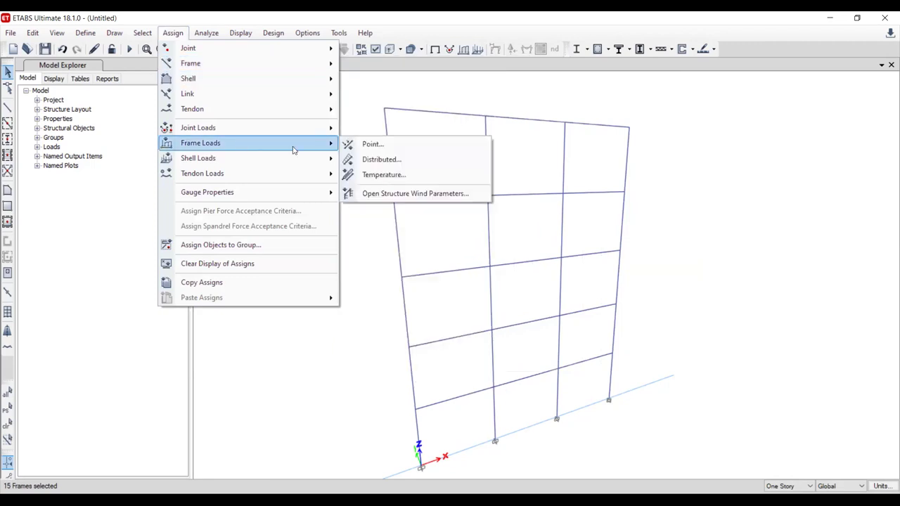
pyautogui.click(380, 159)
pyautogui.click(457, 189)
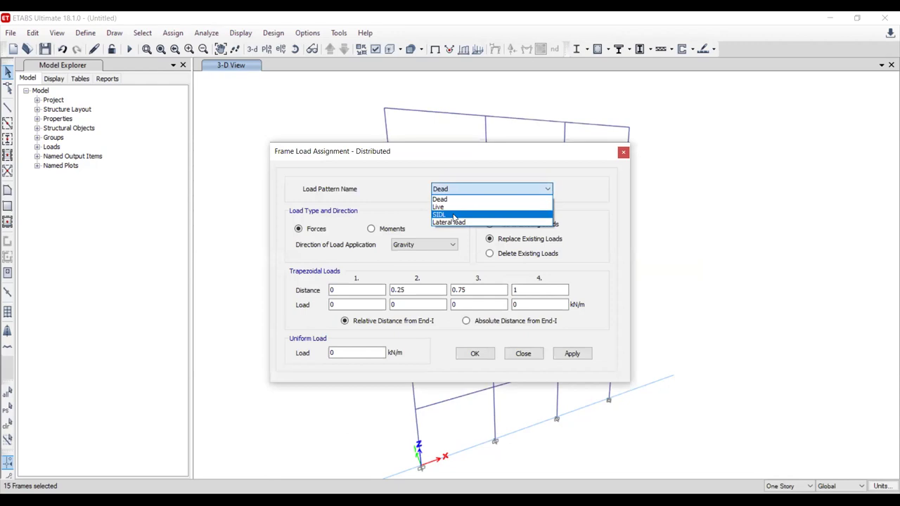
pyautogui.click(454, 217)
pyautogui.click(442, 244)
pyautogui.click(441, 245)
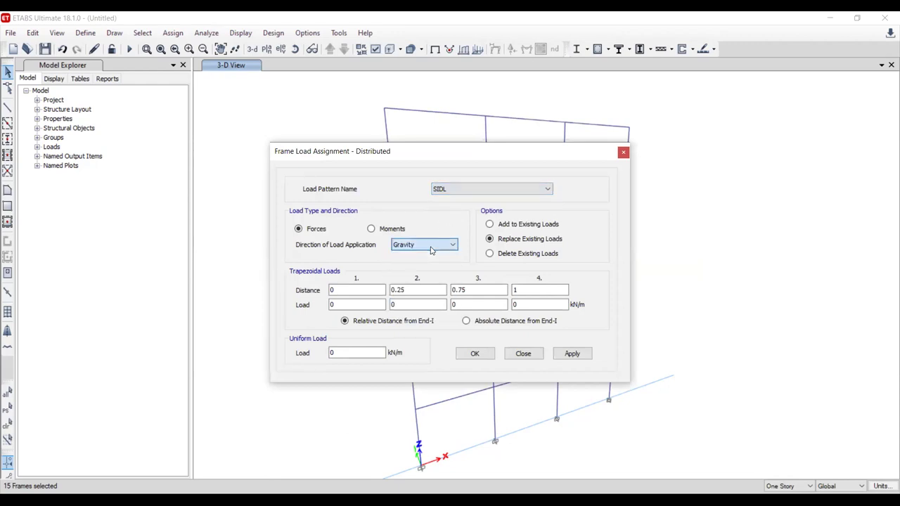
pyautogui.doubleClick(336, 354)
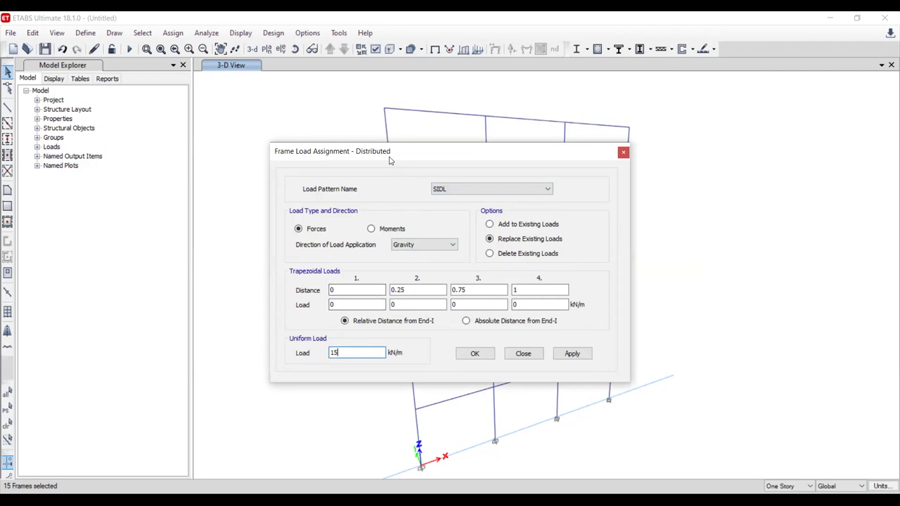
pyautogui.moveTo(393, 151); pyautogui.dragTo(92, 113)
pyautogui.click(271, 316)
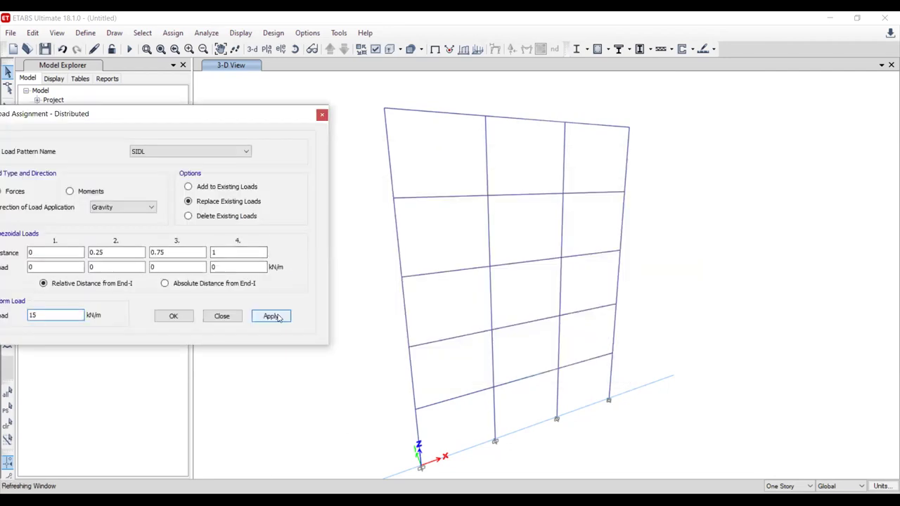
pyautogui.click(499, 210)
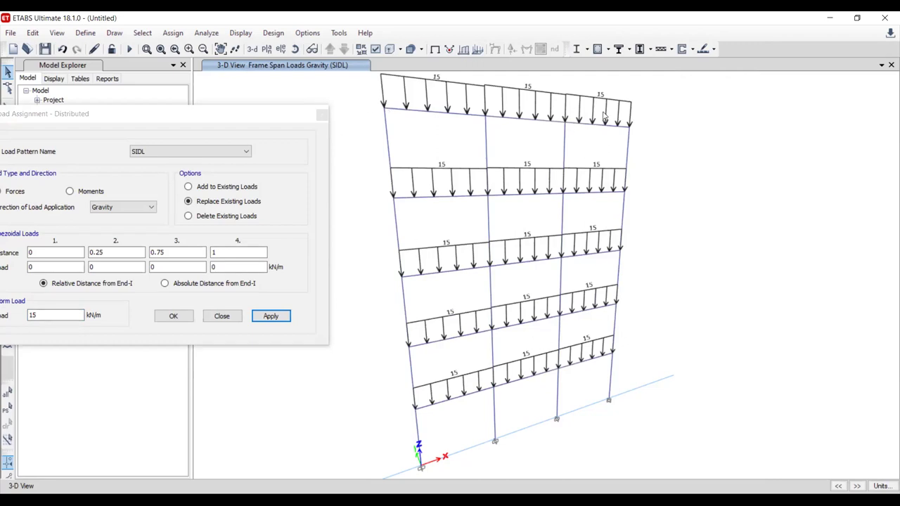
# - Assign a uniform gravity load of 20 kN/m in the Live pattern to the previously selected fifteen beams, replacing existing loads
pyautogui.click(232, 153)
pyautogui.click(182, 171)
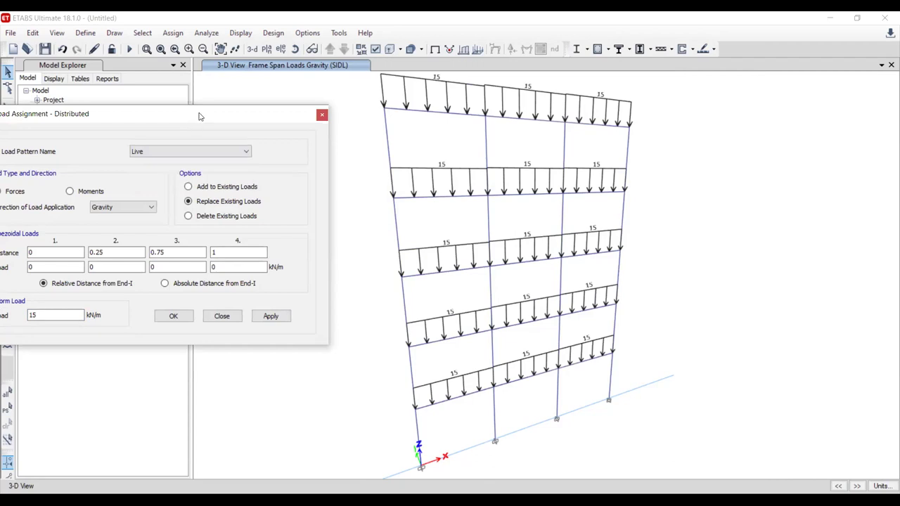
pyautogui.moveTo(175, 113); pyautogui.dragTo(277, 67)
pyautogui.click(9, 414)
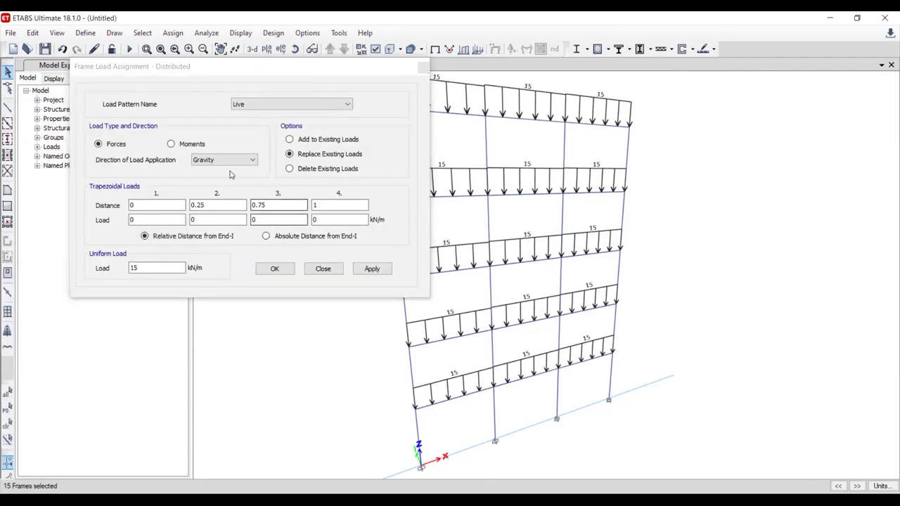
pyautogui.doubleClick(133, 268)
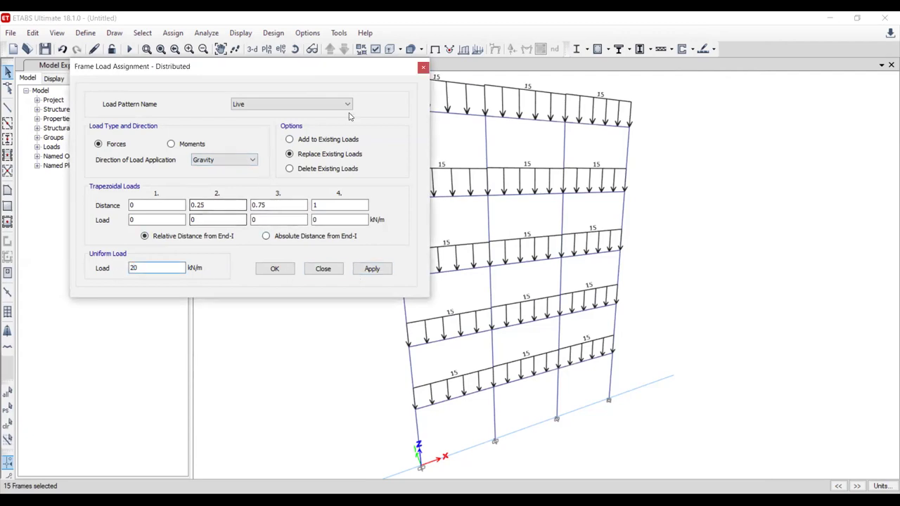
pyautogui.moveTo(317, 74); pyautogui.dragTo(233, 87)
pyautogui.click(213, 119)
pyautogui.click(214, 118)
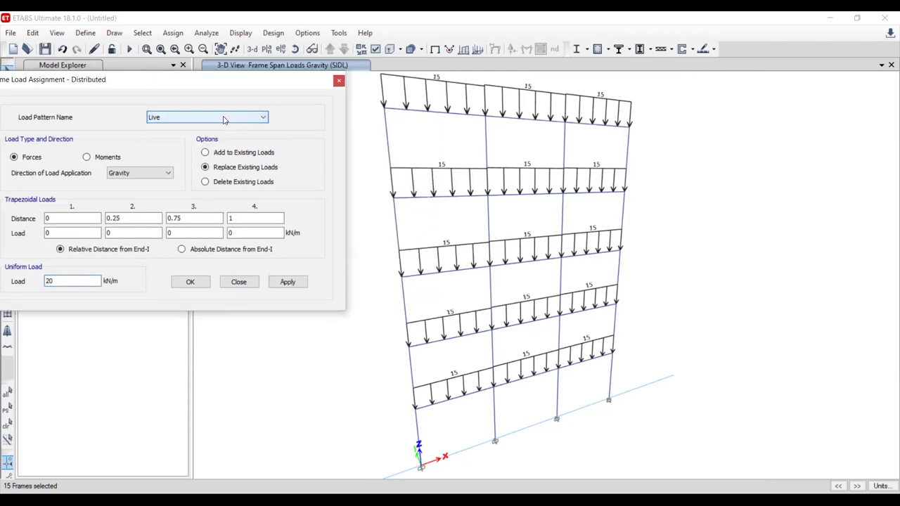
pyautogui.click(271, 282)
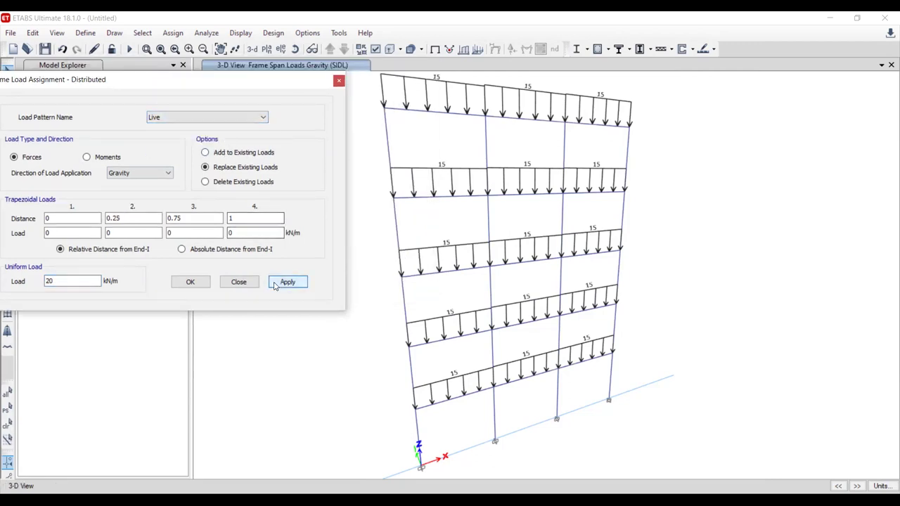
pyautogui.click(199, 284)
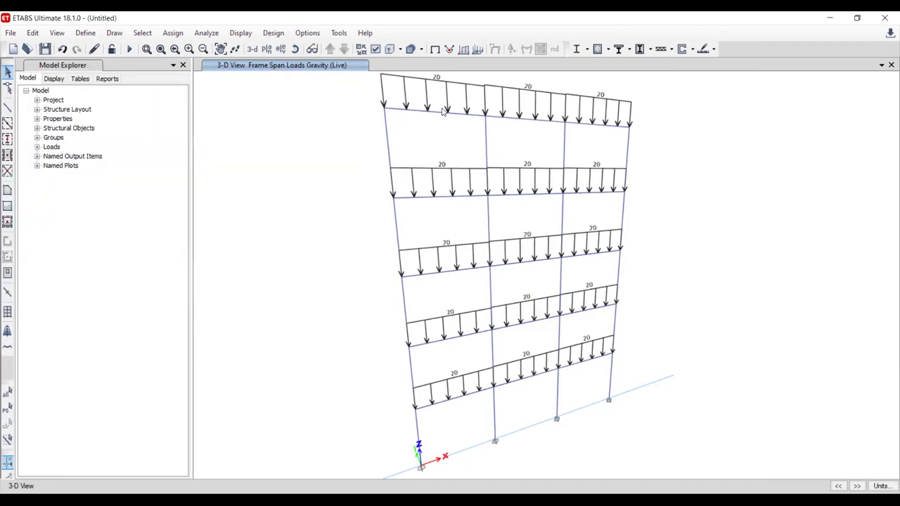
# - Check the loads assigned to the Story5 beam in the first bay
pyautogui.rightClick(433, 117)
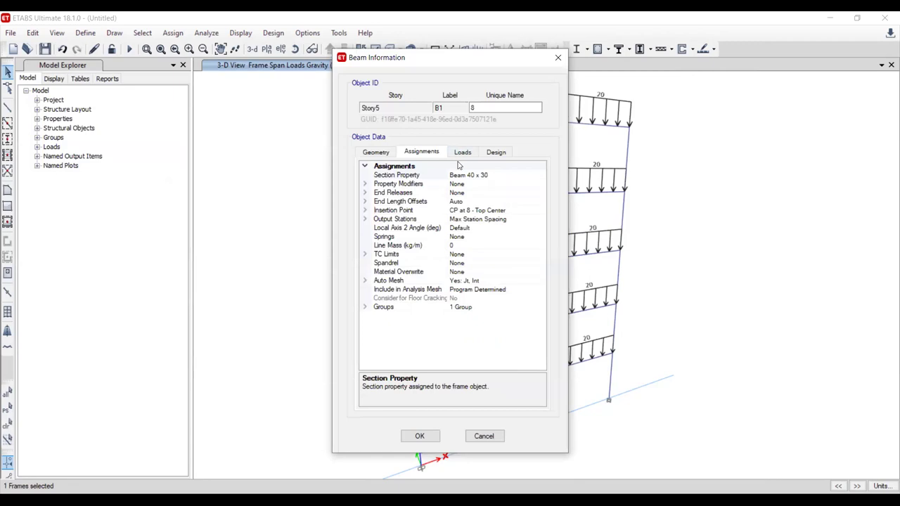
pyautogui.click(462, 152)
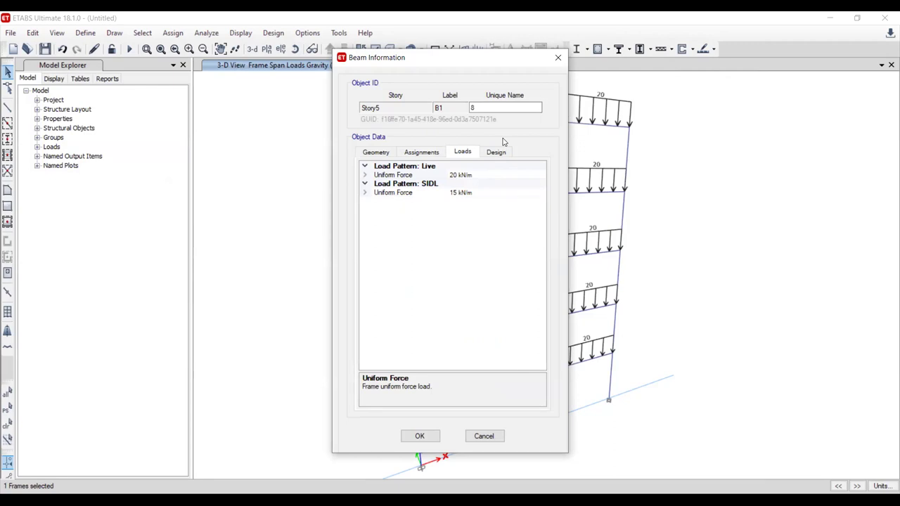
pyautogui.click(559, 59)
pyautogui.moveTo(371, 279)
pyautogui.mouseDown()
pyautogui.moveTo(288, 265)
pyautogui.moveTo(339, 267)
pyautogui.moveTo(401, 294)
pyautogui.moveTo(521, 471)
pyautogui.moveTo(619, 329)
pyautogui.moveTo(460, 309)
pyautogui.moveTo(369, 281)
pyautogui.mouseUp()
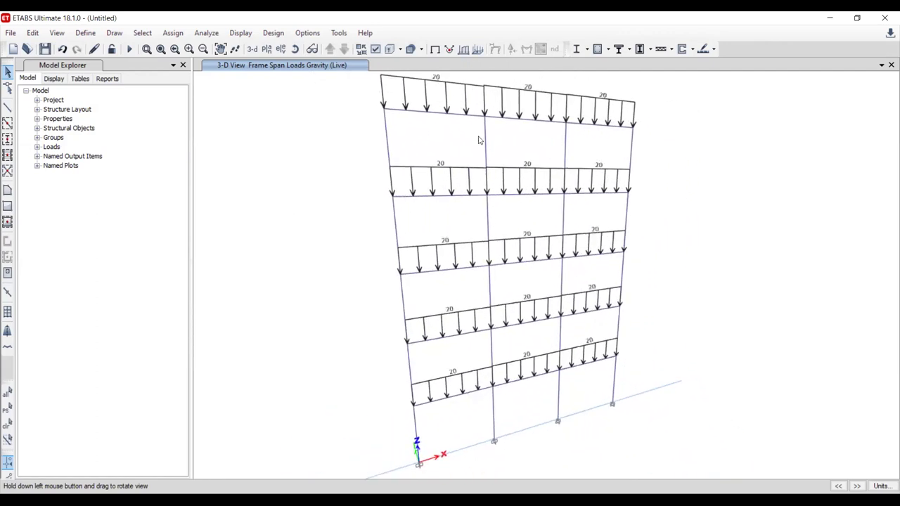
# - Show the undeformed frame without load diagrams and clear any selection of the two upper floors
pyautogui.click(434, 49)
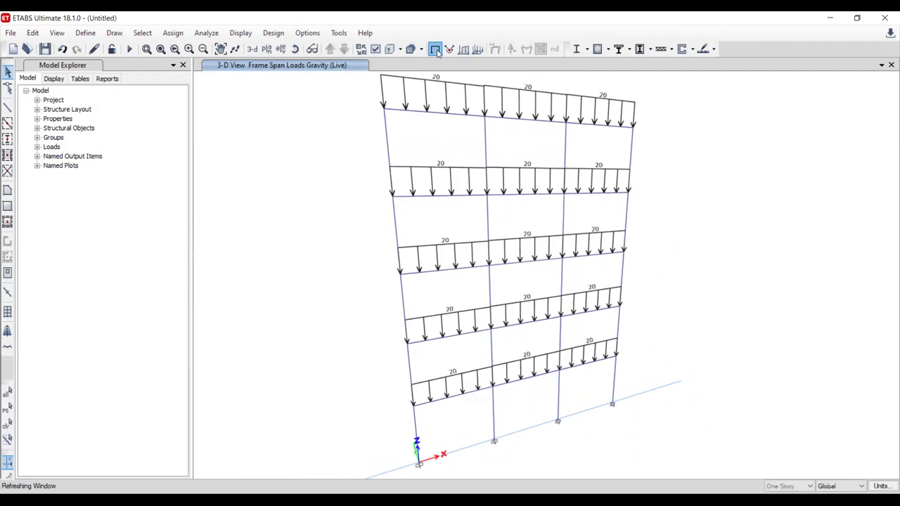
pyautogui.moveTo(370, 94); pyautogui.dragTo(641, 146)
pyautogui.moveTo(385, 187); pyautogui.dragTo(648, 215)
pyautogui.hotkey('ctrl', 'q')
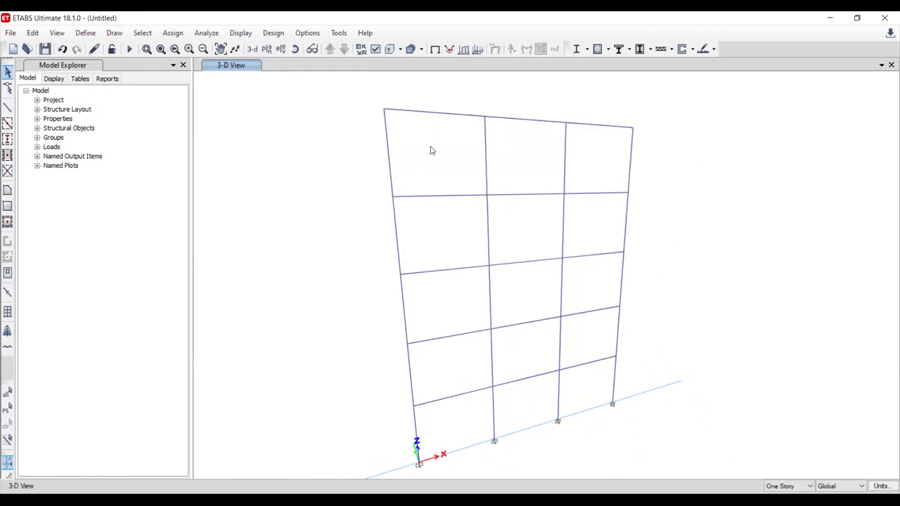
# - Add rigid diaphragms D2, D3, D4 and D5 to the definitions used for joint diaphragm assignment
pyautogui.click(172, 33)
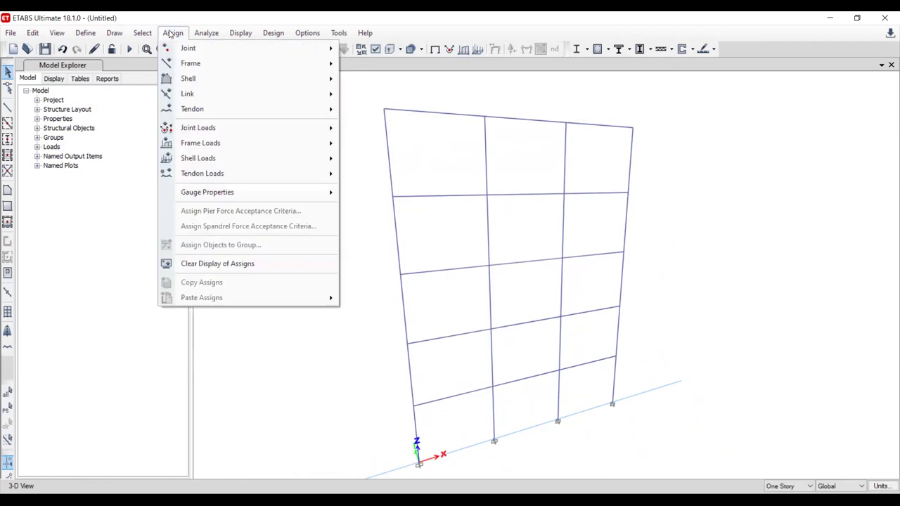
pyautogui.moveTo(179, 49)
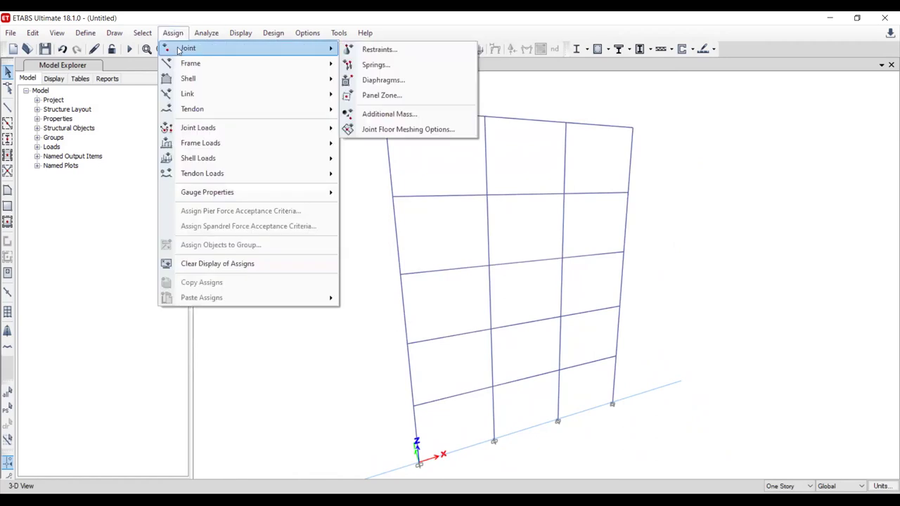
pyautogui.click(383, 80)
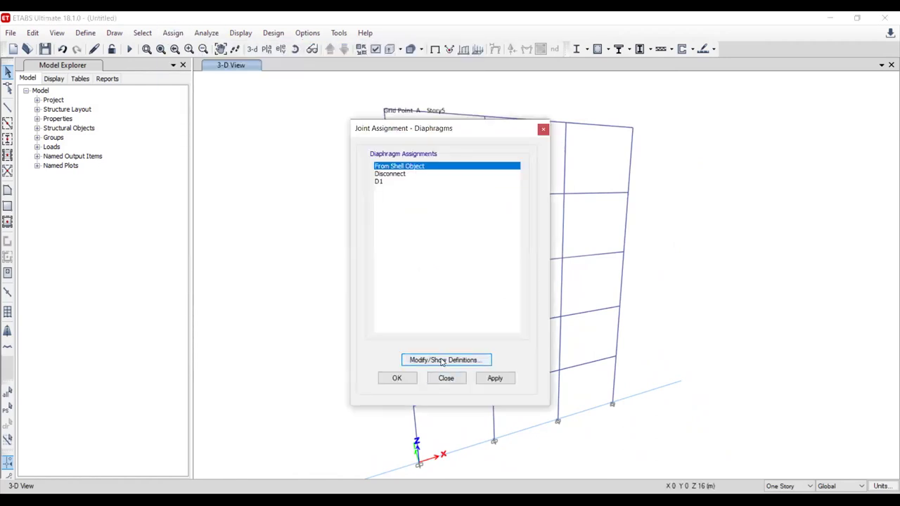
pyautogui.press('Return')
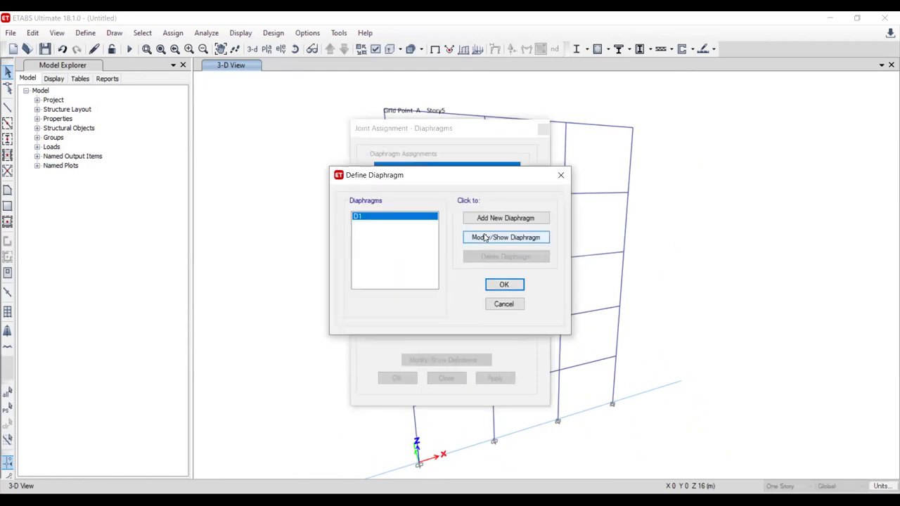
pyautogui.click(505, 218)
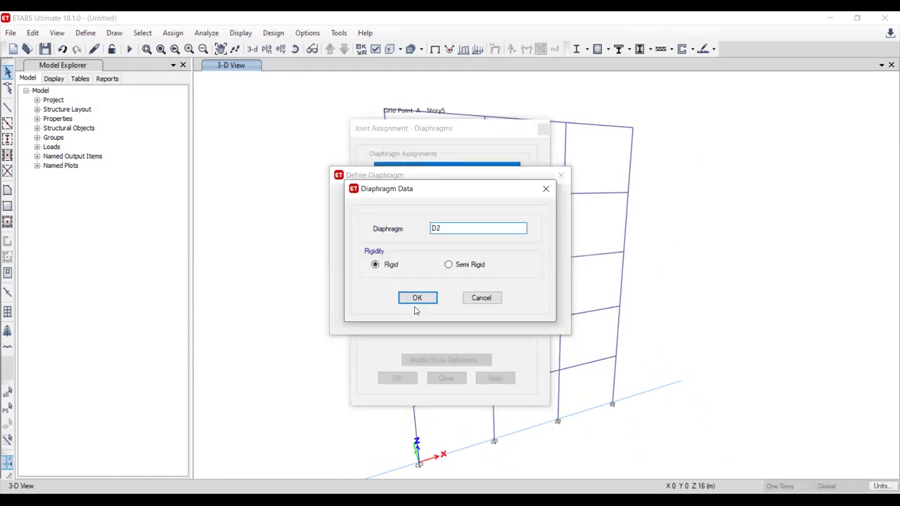
pyautogui.click(414, 298)
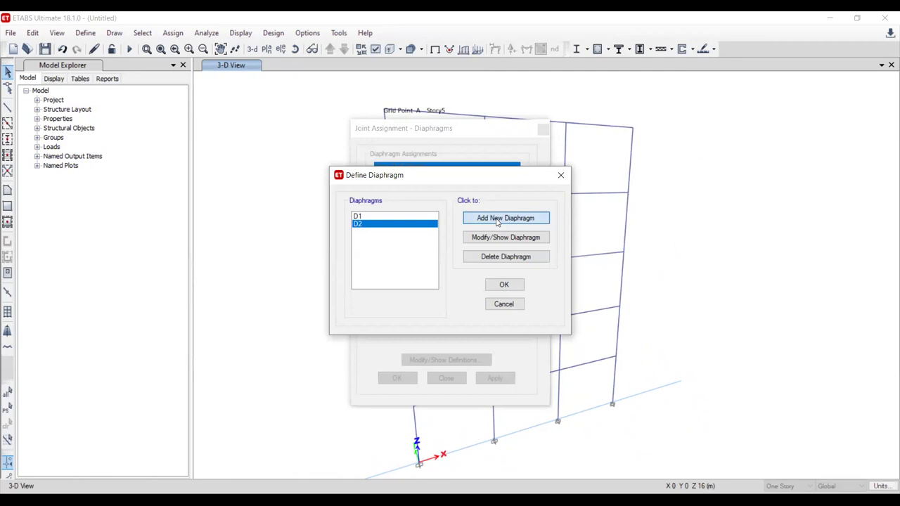
pyautogui.click(497, 220)
pyautogui.click(497, 220)
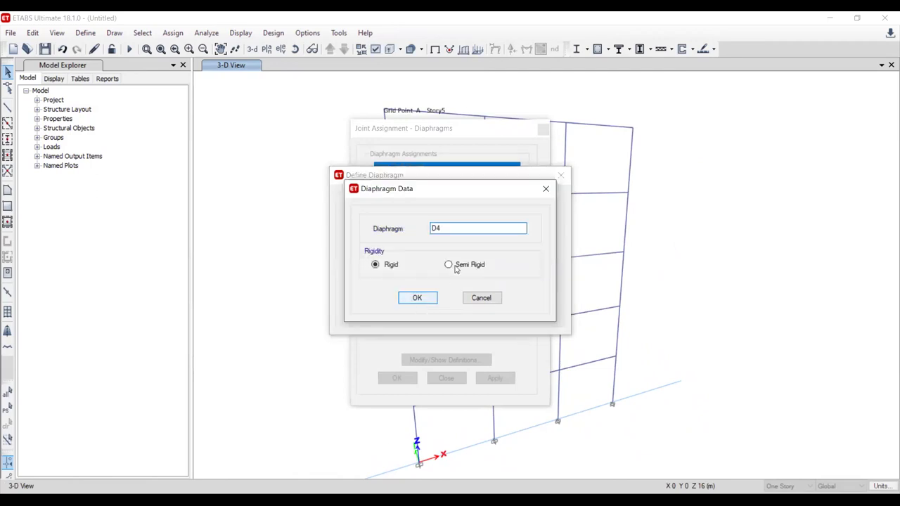
pyautogui.click(414, 298)
pyautogui.click(493, 219)
pyautogui.click(414, 298)
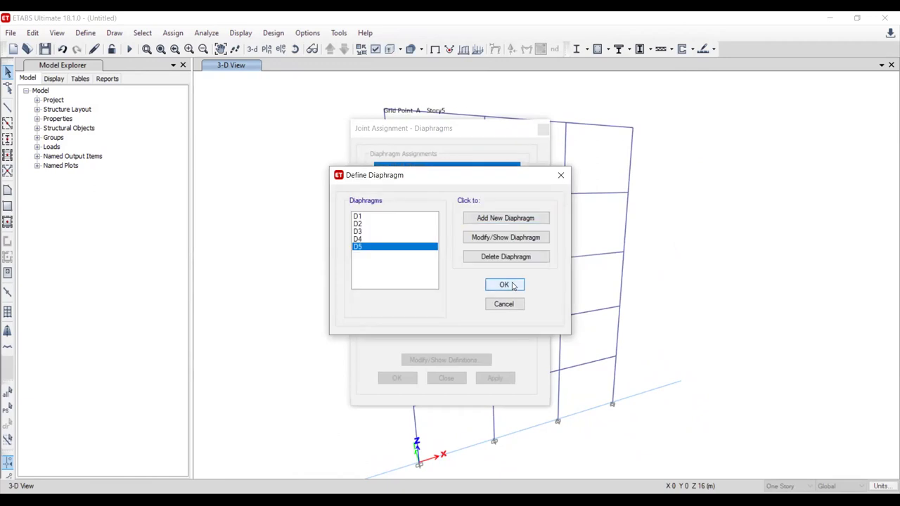
pyautogui.click(504, 285)
# - Assign diaphragm D1 to the four Story1 joints
pyautogui.moveTo(432, 129); pyautogui.dragTo(207, 126)
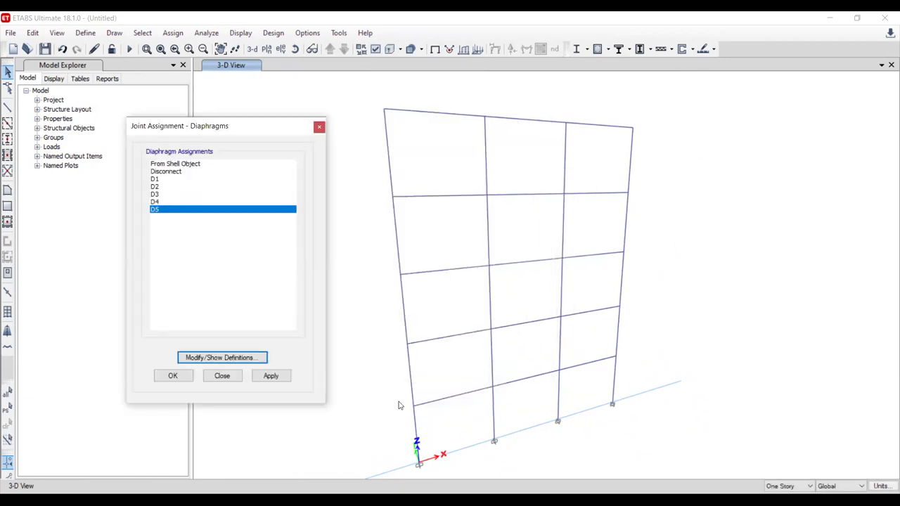
pyautogui.moveTo(401, 397); pyautogui.dragTo(427, 423)
pyautogui.moveTo(469, 379); pyautogui.dragTo(516, 403)
pyautogui.moveTo(542, 363); pyautogui.dragTo(580, 387)
pyautogui.moveTo(609, 349); pyautogui.dragTo(639, 378)
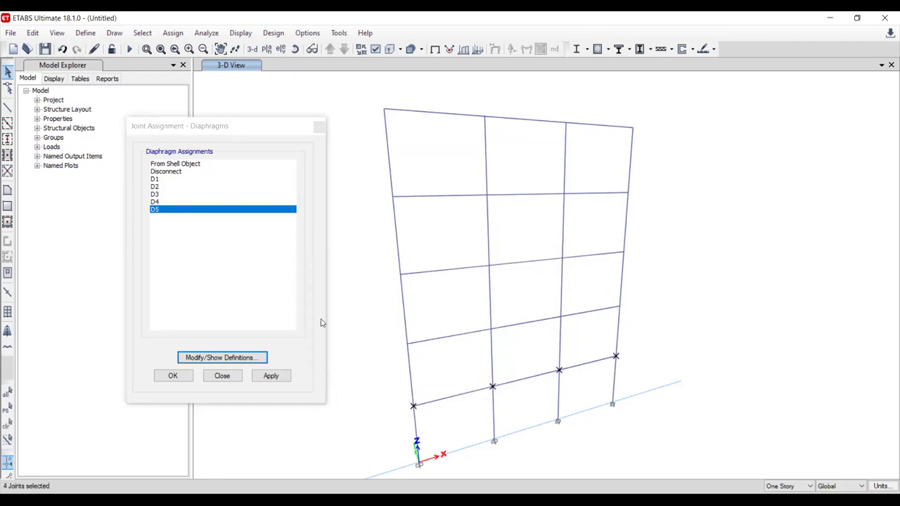
pyautogui.click(175, 179)
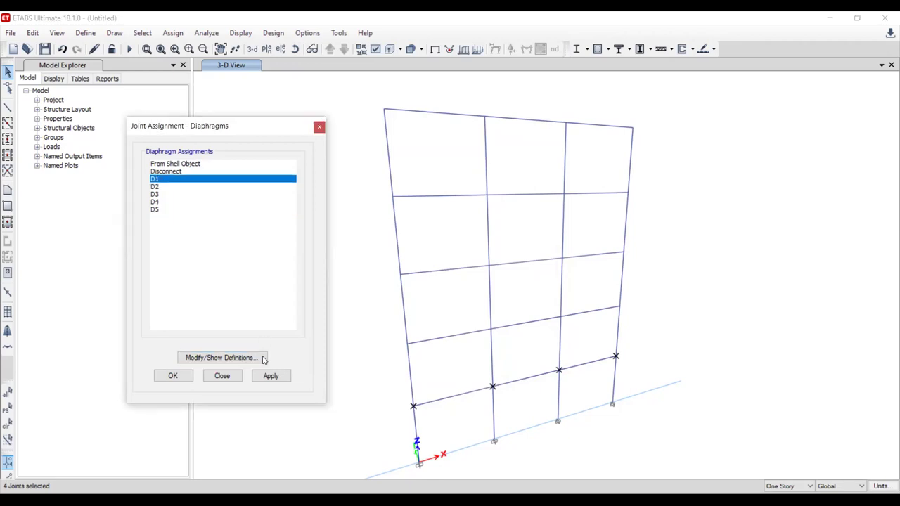
pyautogui.click(272, 376)
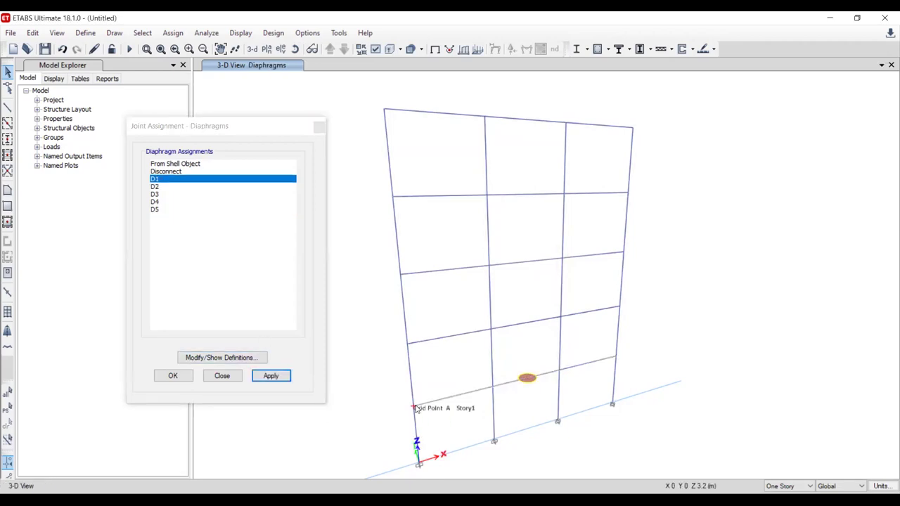
# - Check the diaphragm assigned to the Story1 joint at grid A
pyautogui.click(415, 409)
pyautogui.rightClick(415, 408)
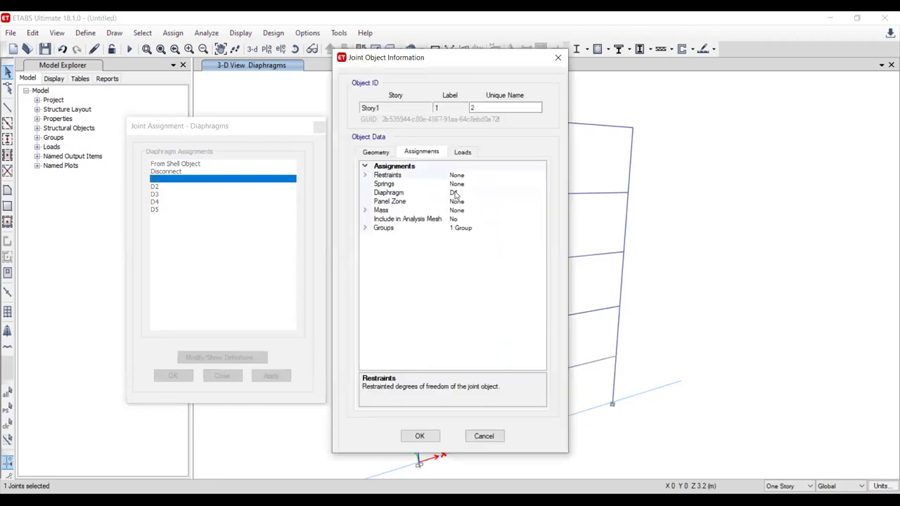
pyautogui.click(559, 57)
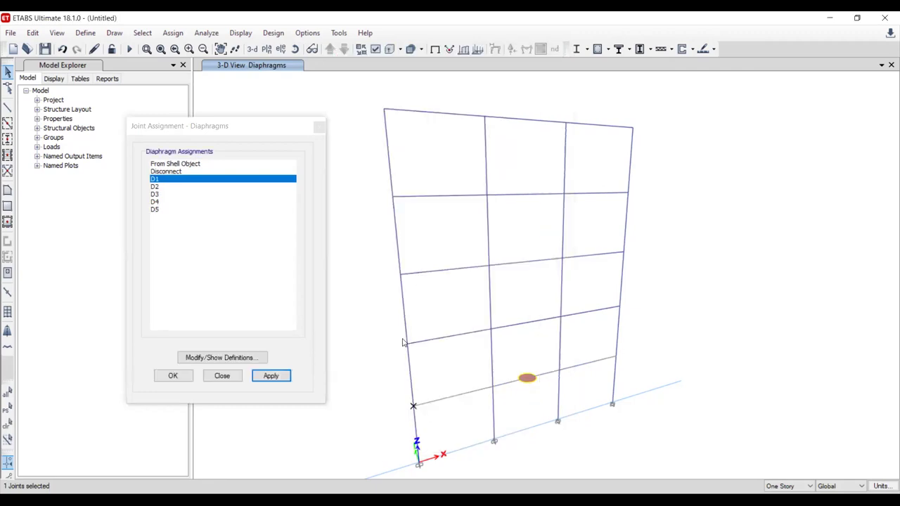
# - Assign diaphragm D2 to the four Story2 joints and the still-selected Story1 joint at grid A
pyautogui.moveTo(395, 336); pyautogui.dragTo(420, 358)
pyautogui.click(491, 329)
pyautogui.moveTo(572, 324); pyautogui.dragTo(535, 338)
pyautogui.moveTo(629, 305); pyautogui.dragTo(605, 317)
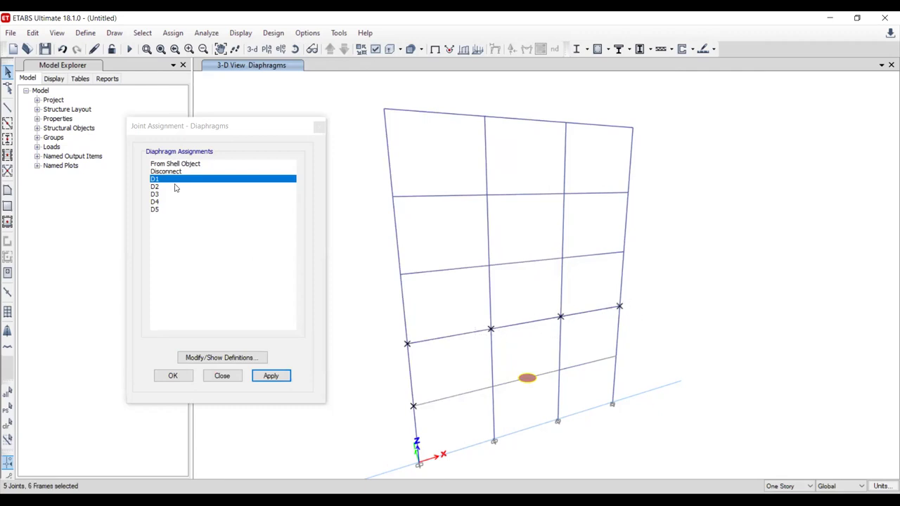
pyautogui.click(175, 187)
pyautogui.click(270, 375)
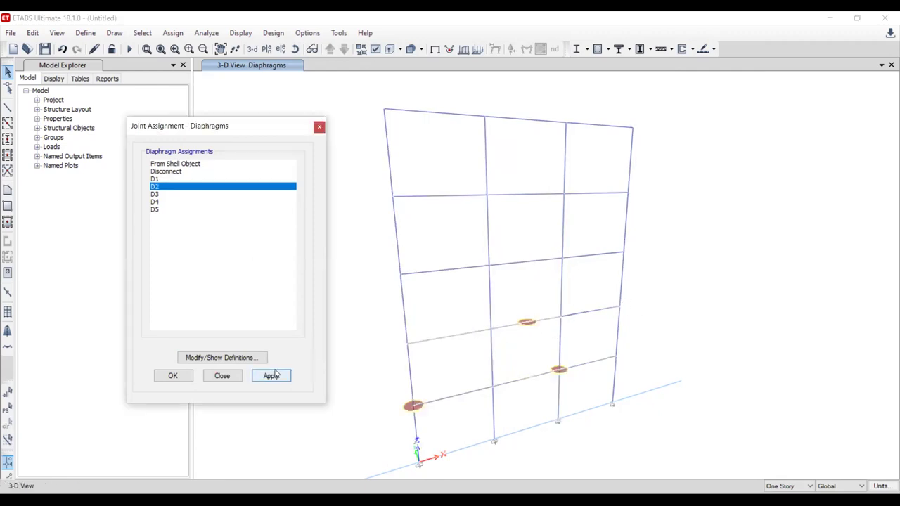
# - Assign diaphragm D3 to the four Story3 joints
pyautogui.moveTo(411, 275); pyautogui.dragTo(392, 286)
pyautogui.click(489, 265)
pyautogui.click(562, 258)
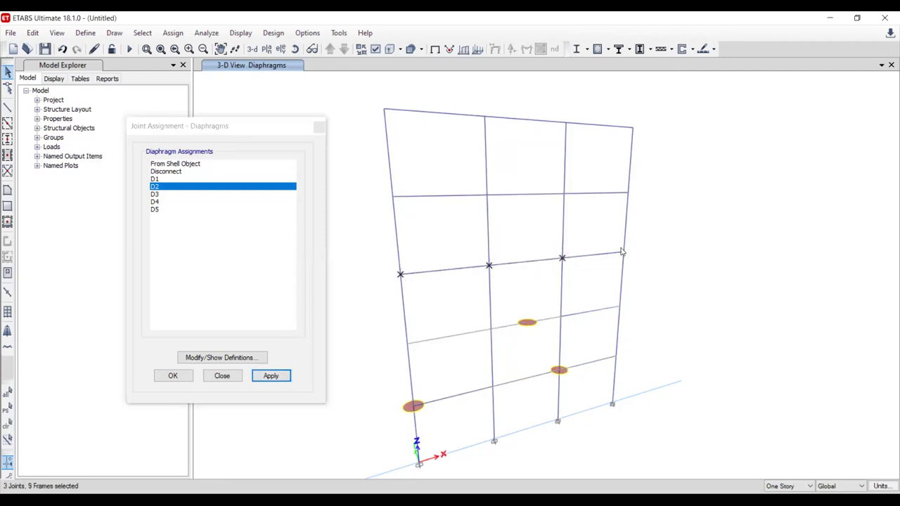
pyautogui.click(620, 256)
pyautogui.click(270, 194)
pyautogui.click(269, 376)
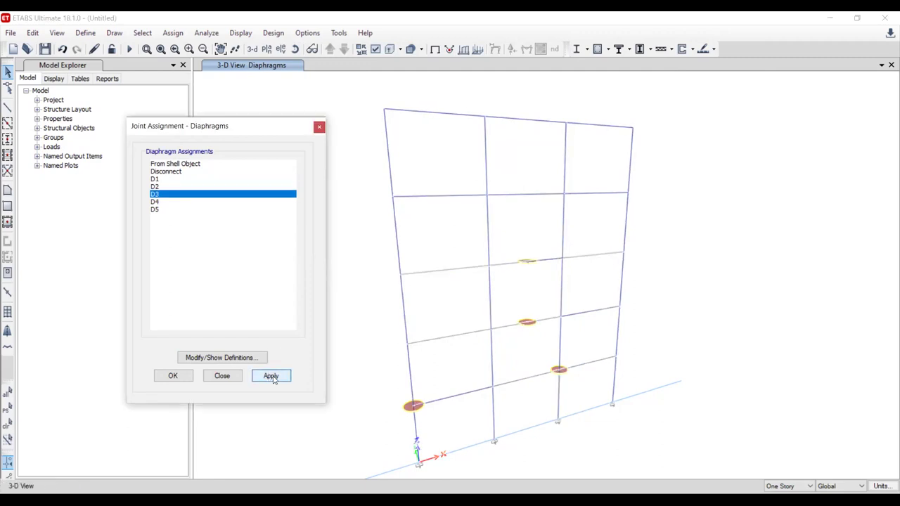
# - Assign diaphragm D4 to the four Story4 joints
pyautogui.click(392, 196)
pyautogui.click(488, 195)
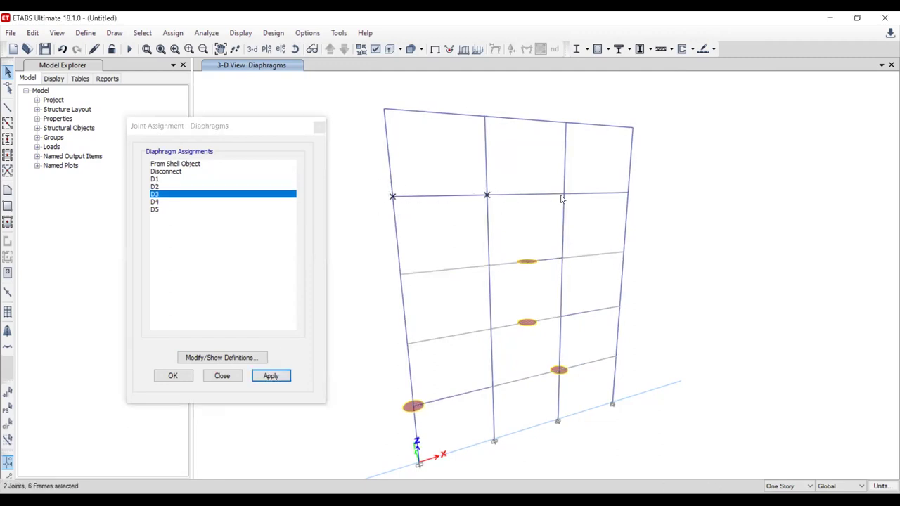
pyautogui.click(564, 193)
pyautogui.click(627, 192)
pyautogui.click(196, 202)
pyautogui.click(277, 376)
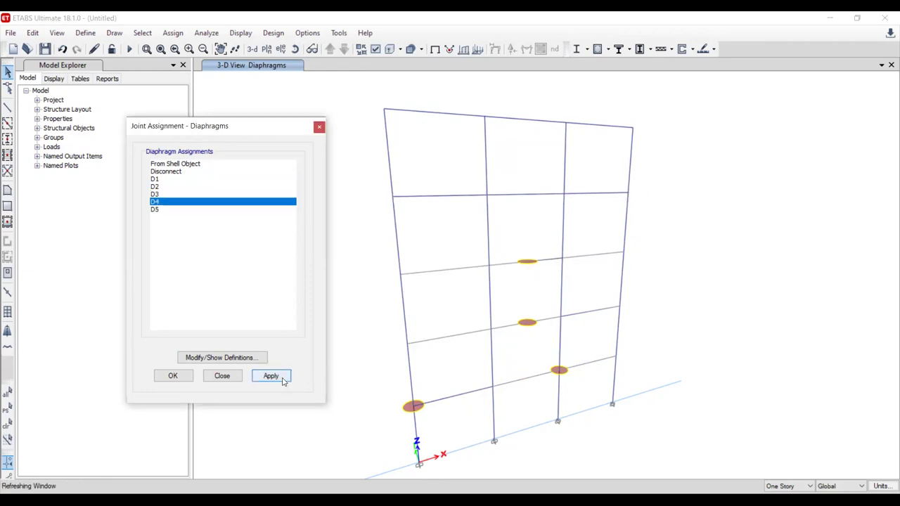
# - Assign diaphragm D5 to the four Story5 joints and finish the diaphragm assignment
pyautogui.click(385, 111)
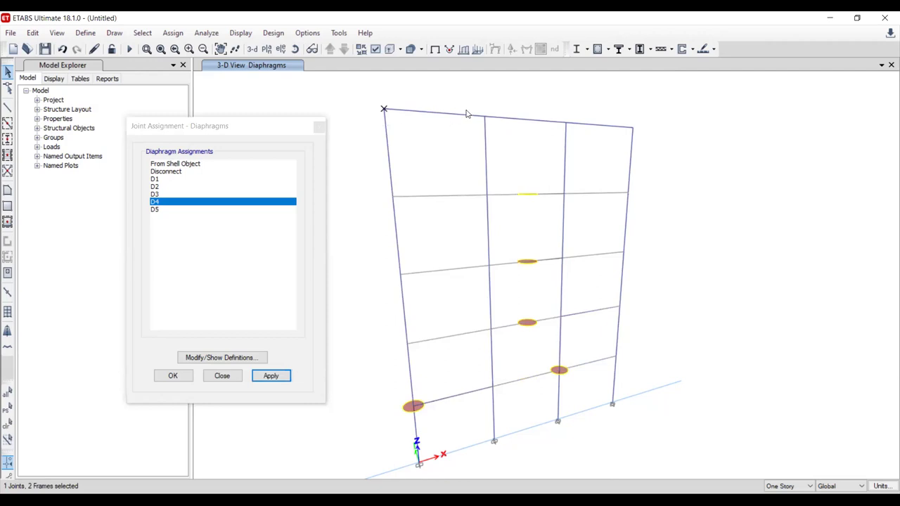
pyautogui.click(484, 116)
pyautogui.click(566, 123)
pyautogui.click(633, 128)
pyautogui.click(159, 209)
pyautogui.click(268, 376)
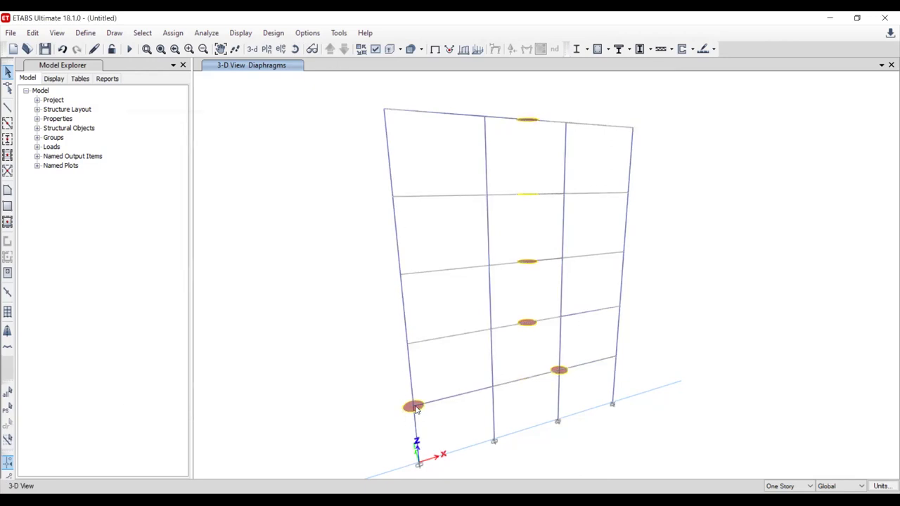
# - Check the diaphragm assigned to the Story1 joints at grids A and B
pyautogui.rightClick(414, 408)
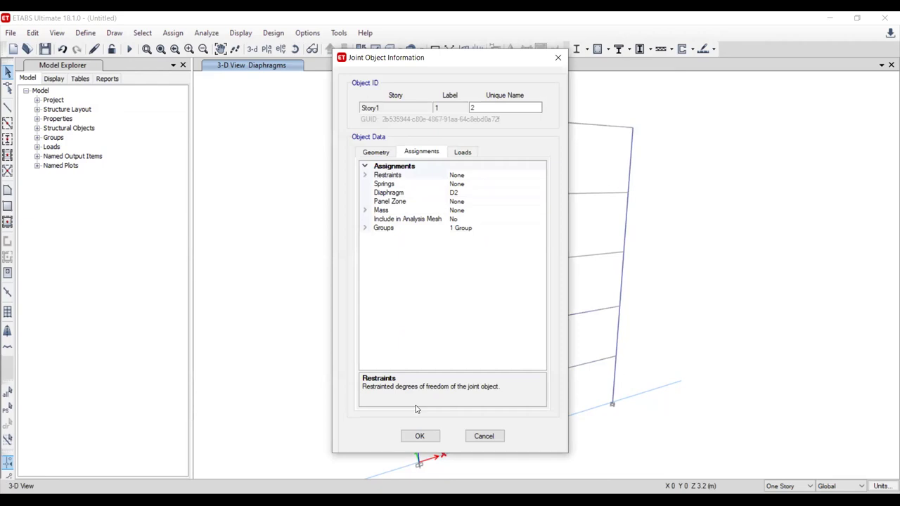
pyautogui.click(484, 436)
pyautogui.click(492, 388)
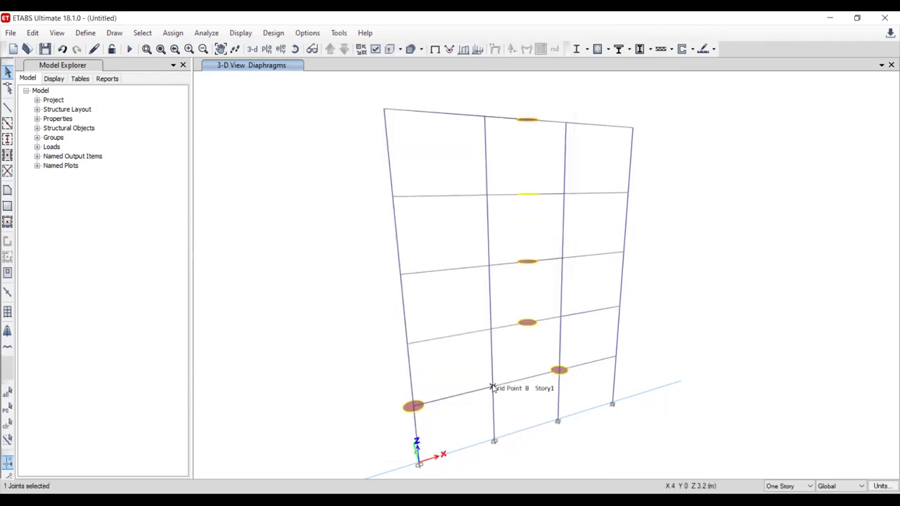
pyautogui.rightClick(492, 388)
pyautogui.click(484, 435)
# - Assign diaphragm D1 to all four Story1 joints and close the diaphragm assignment
pyautogui.click(415, 400)
pyautogui.click(411, 408)
pyautogui.click(558, 371)
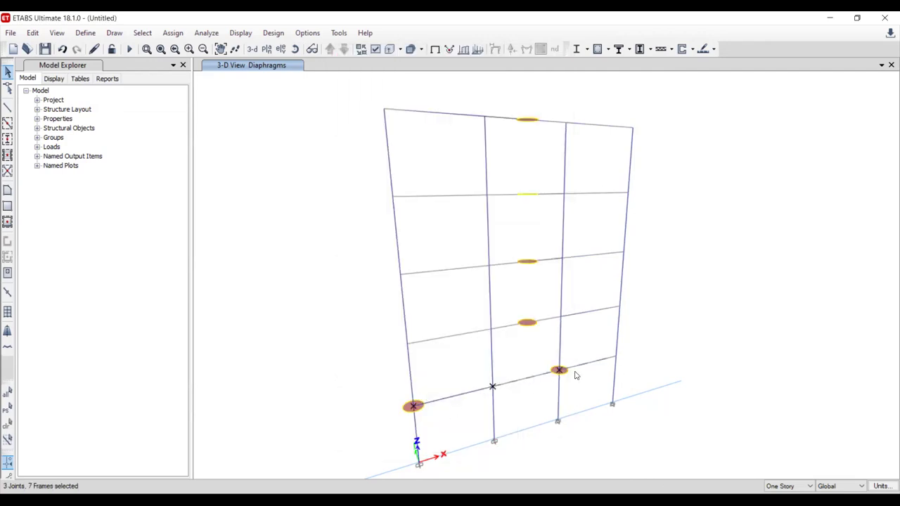
pyautogui.click(615, 356)
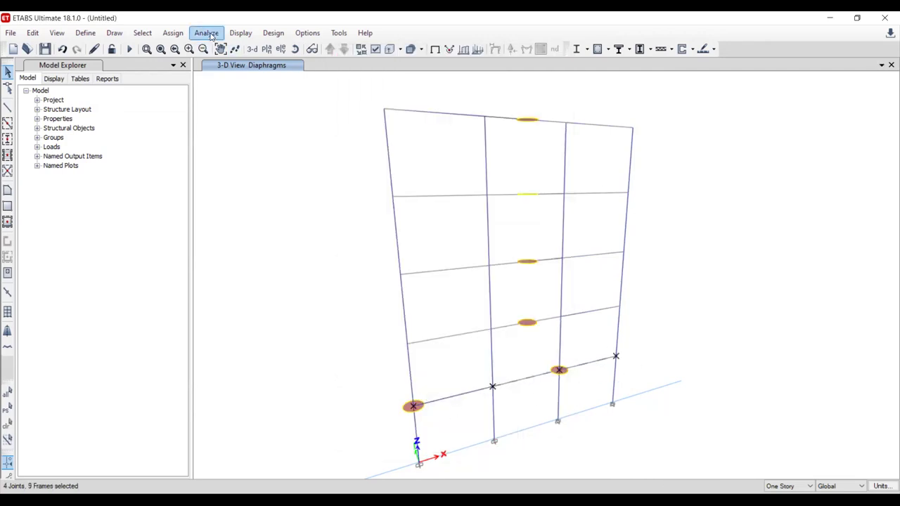
pyautogui.click(174, 34)
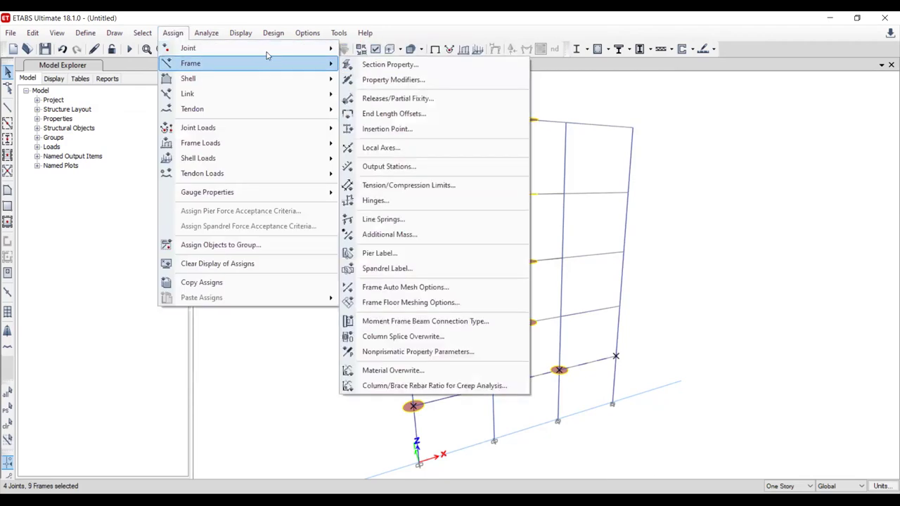
pyautogui.moveTo(309, 48)
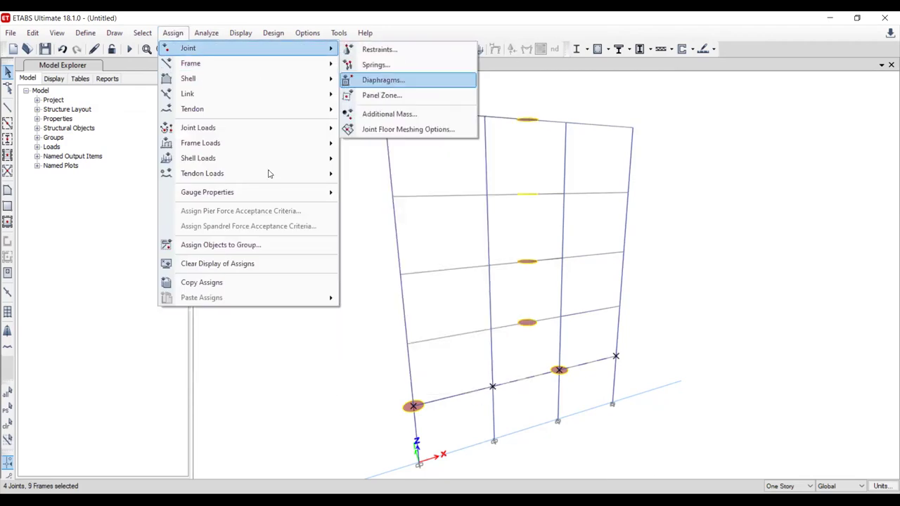
pyautogui.press('Return')
pyautogui.click(162, 179)
pyautogui.click(271, 376)
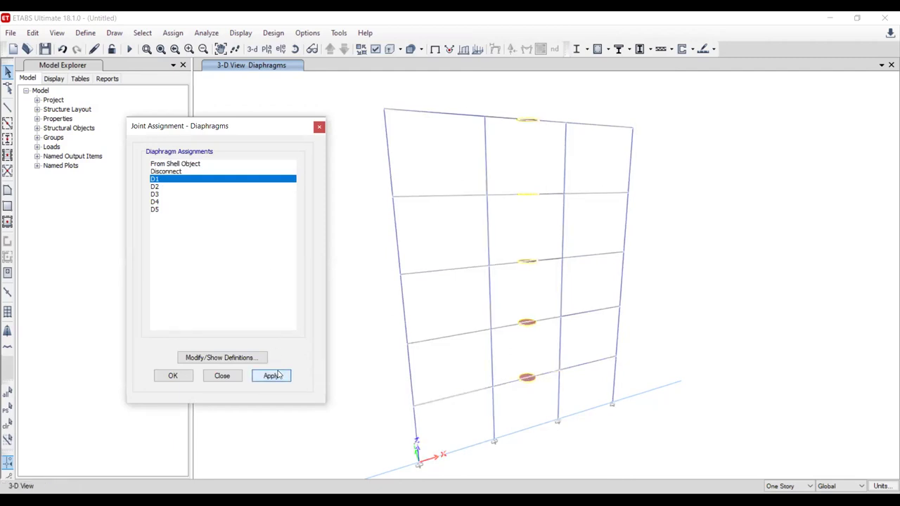
pyautogui.click(221, 376)
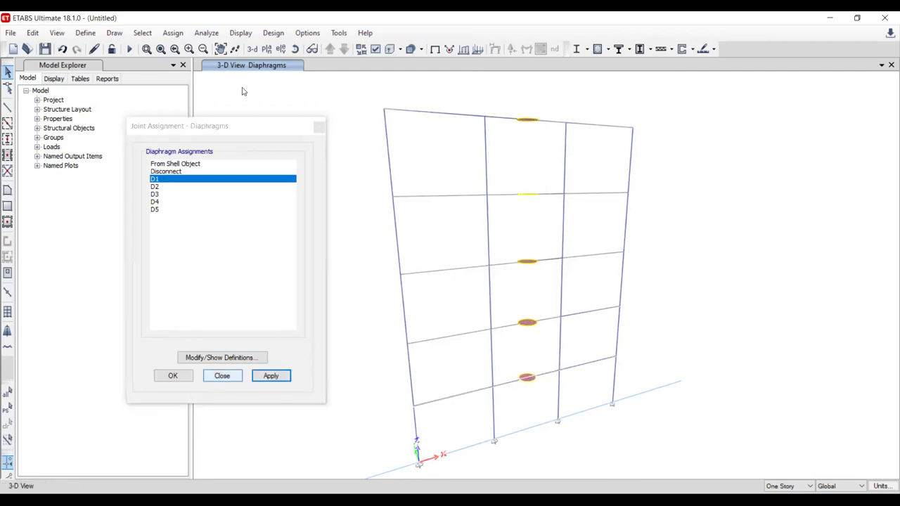
# - Check the diaphragm assigned to each grid A joint from Story2 up to Story5
pyautogui.click(296, 49)
pyautogui.moveTo(352, 231); pyautogui.dragTo(388, 275)
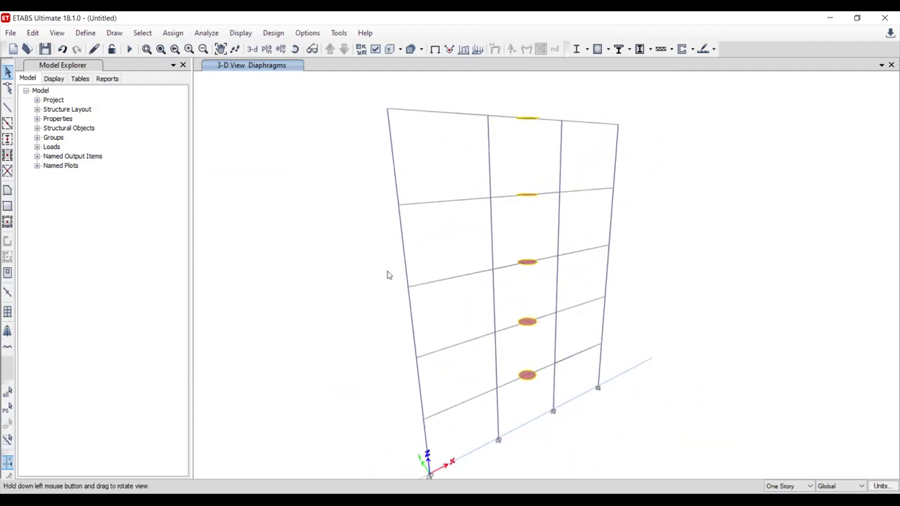
pyautogui.rightClick(417, 361)
pyautogui.click(483, 434)
pyautogui.rightClick(408, 289)
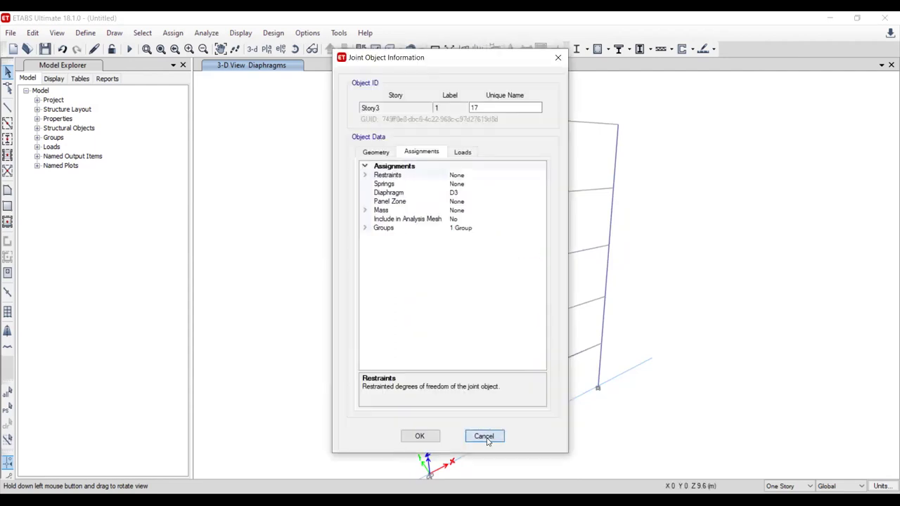
pyautogui.click(484, 436)
pyautogui.rightClick(398, 208)
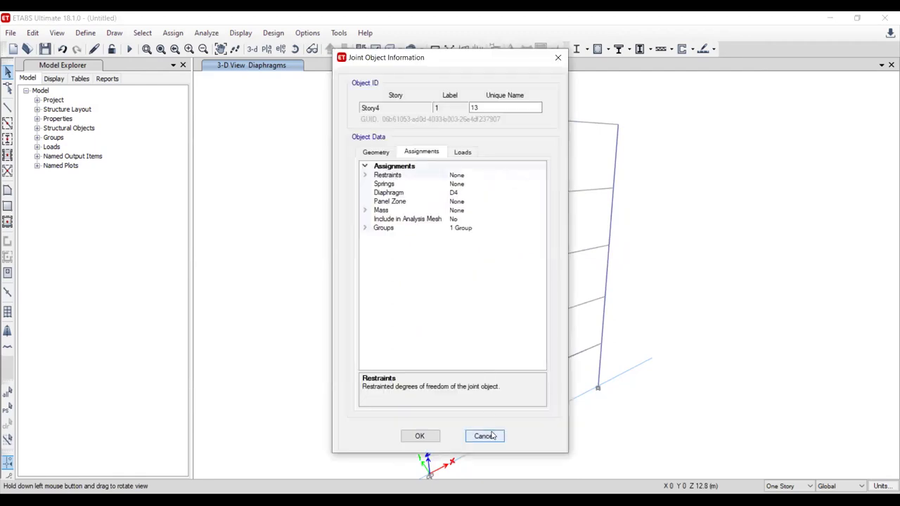
pyautogui.click(484, 434)
pyautogui.rightClick(387, 111)
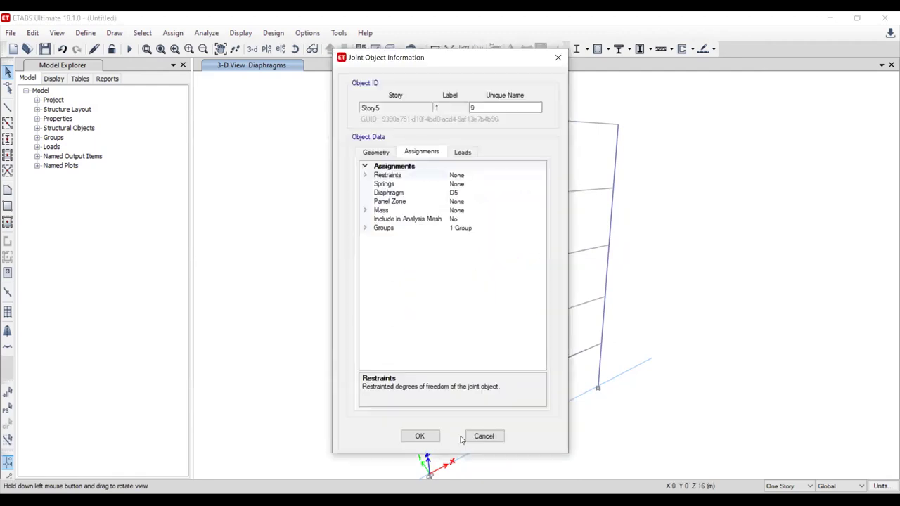
pyautogui.click(483, 435)
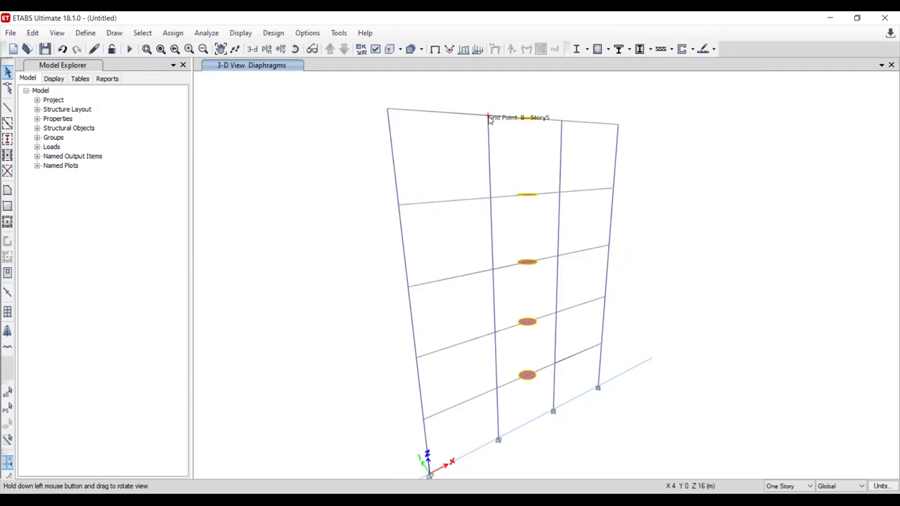
# - Check the diaphragm assigned to the Story5 joints at grids B, C and D and the Story1 joint at grid D
pyautogui.rightClick(489, 117)
pyautogui.click(482, 434)
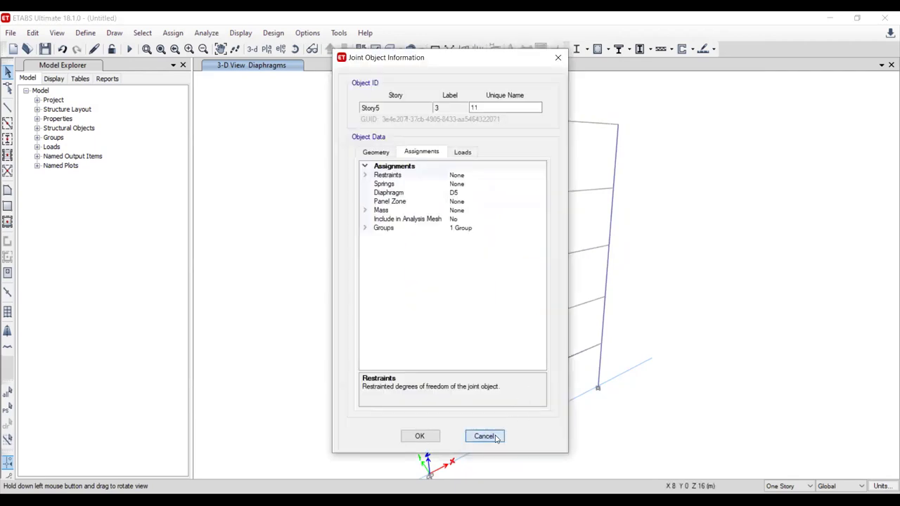
pyautogui.click(483, 434)
pyautogui.rightClick(618, 127)
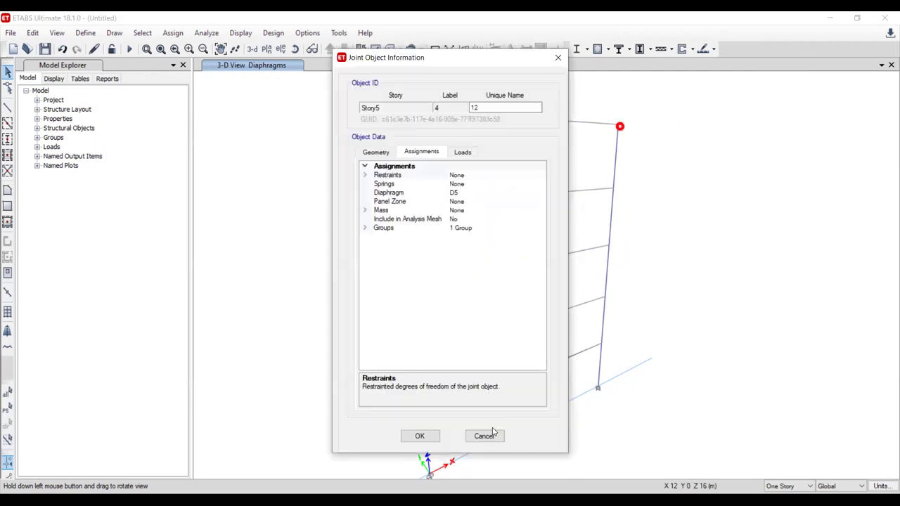
pyautogui.click(483, 434)
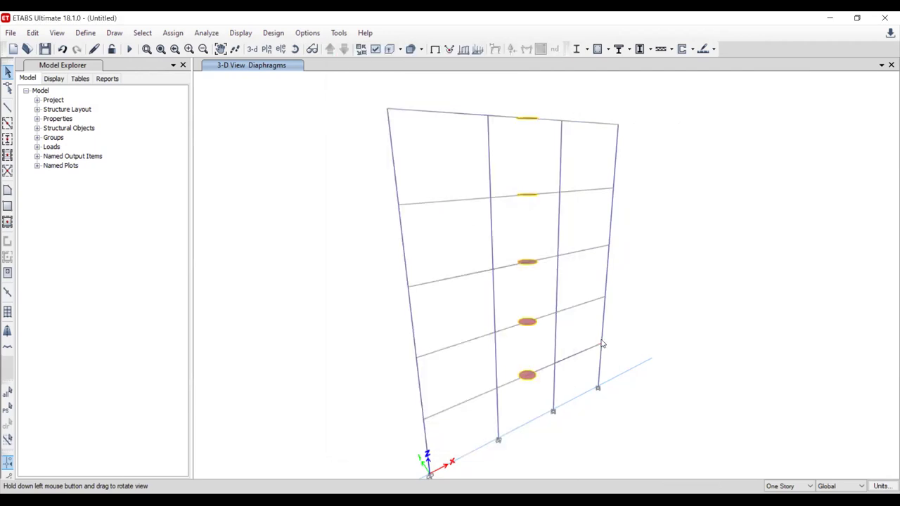
pyautogui.rightClick(602, 344)
pyautogui.press('Escape')
pyautogui.rightClick(602, 348)
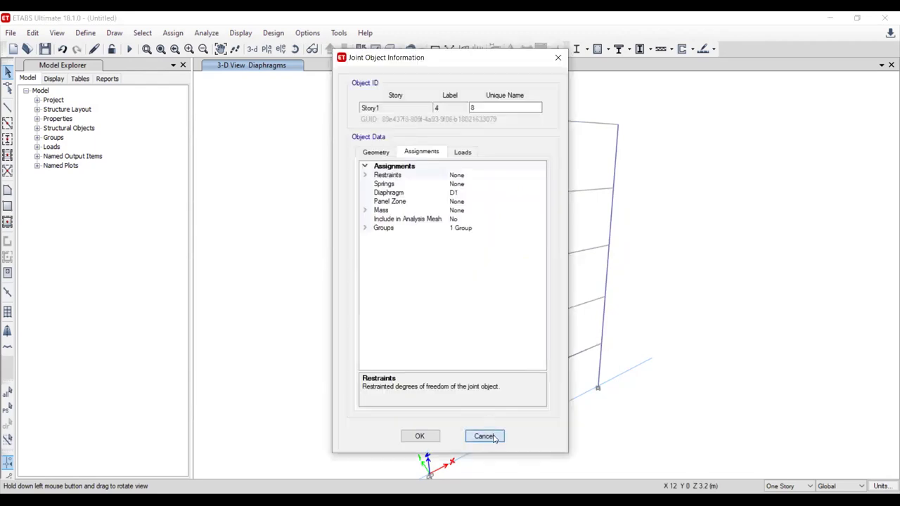
pyautogui.click(484, 435)
# - Clear the diaphragm display from the 3-D view of the frame
pyautogui.click(434, 49)
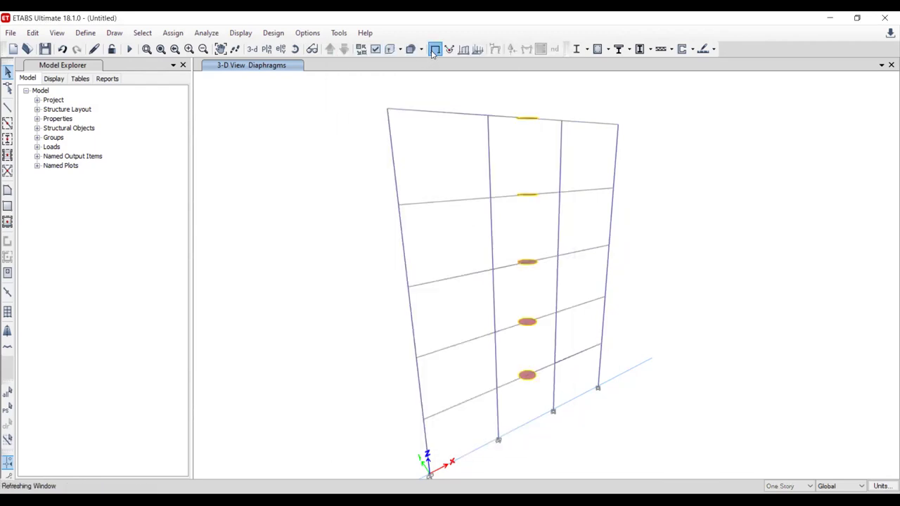
pyautogui.click(295, 49)
pyautogui.moveTo(302, 232); pyautogui.dragTo(295, 286)
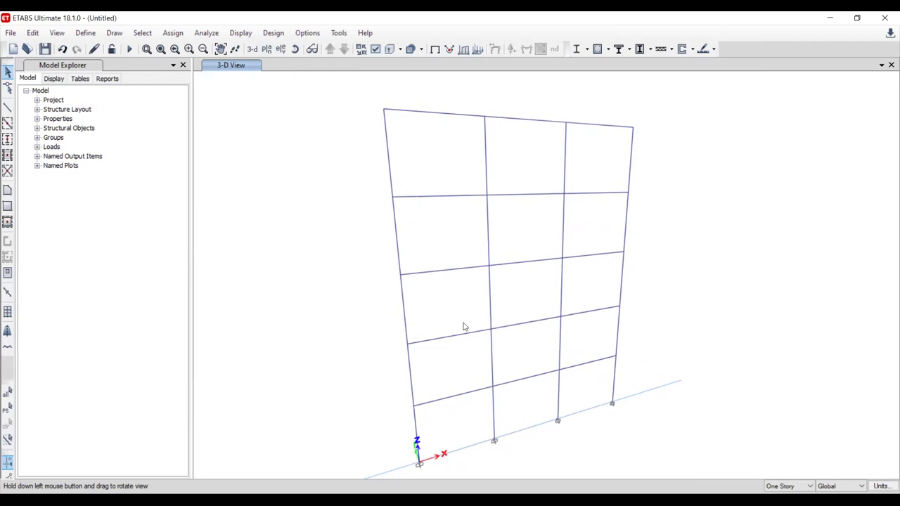
# - Assign a 1000 kN global X joint force in the Lateral load pattern to the five grid A joints, Story1 to Story5
pyautogui.click(384, 110)
pyautogui.moveTo(374, 172); pyautogui.dragTo(415, 221)
pyautogui.moveTo(378, 258); pyautogui.dragTo(416, 300)
pyautogui.moveTo(393, 339); pyautogui.dragTo(415, 355)
pyautogui.moveTo(395, 396); pyautogui.dragTo(423, 414)
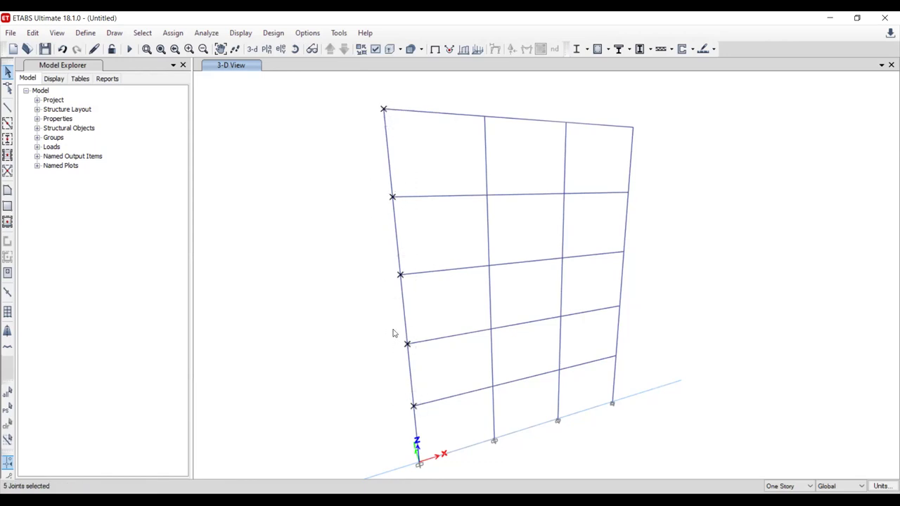
pyautogui.click(173, 32)
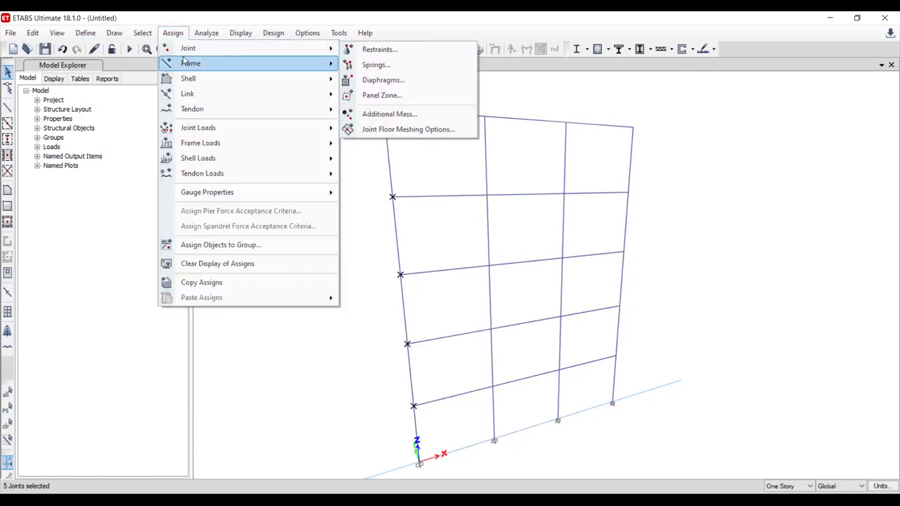
pyautogui.moveTo(220, 130)
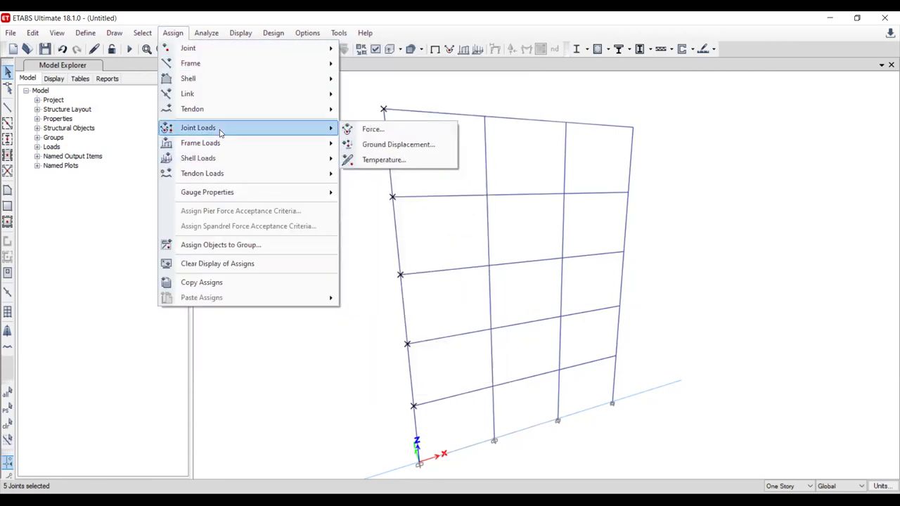
pyautogui.click(378, 130)
pyautogui.click(462, 175)
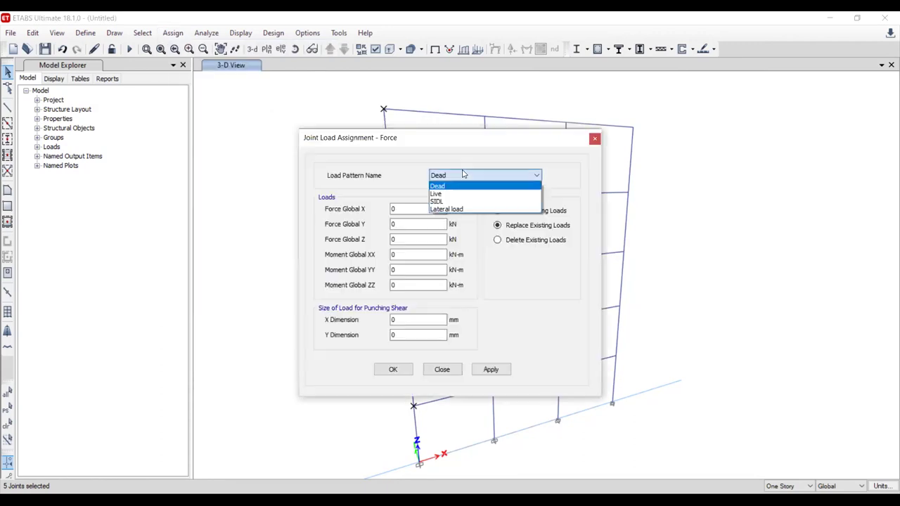
pyautogui.click(451, 203)
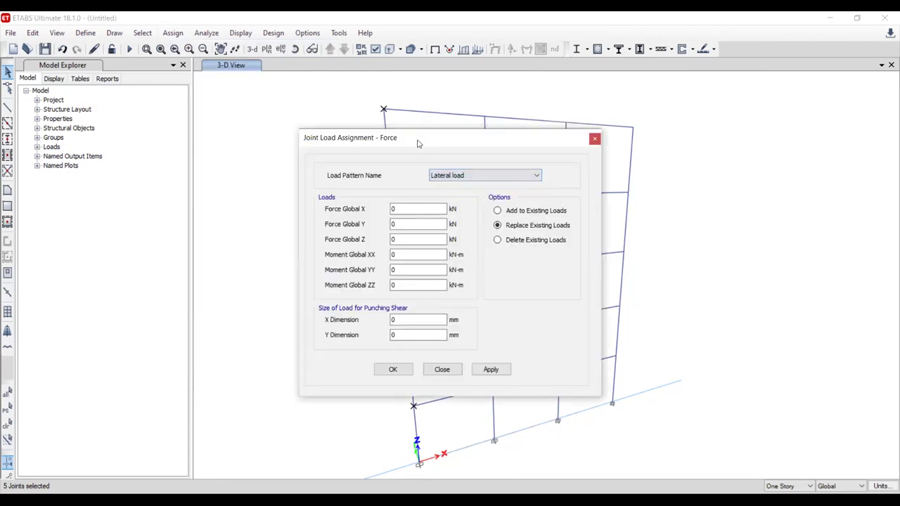
pyautogui.moveTo(436, 137); pyautogui.dragTo(152, 126)
pyautogui.doubleClick(116, 198)
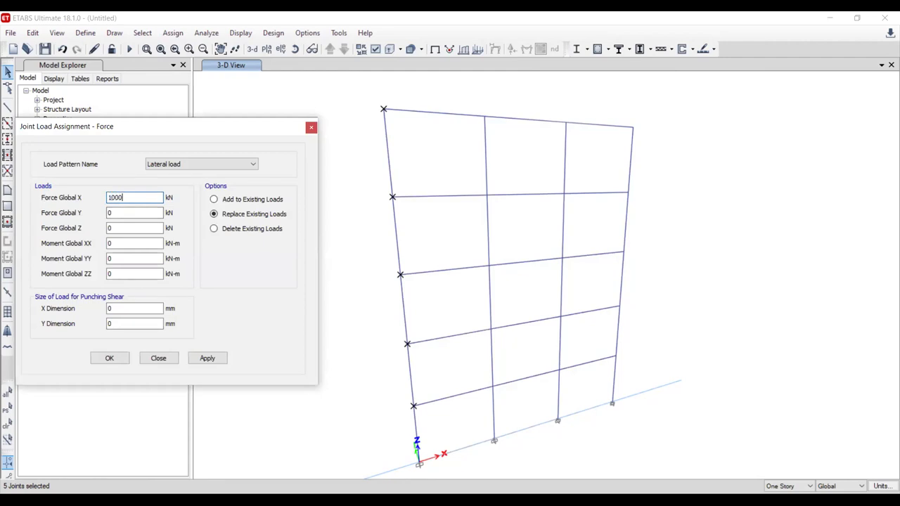
pyautogui.click(207, 358)
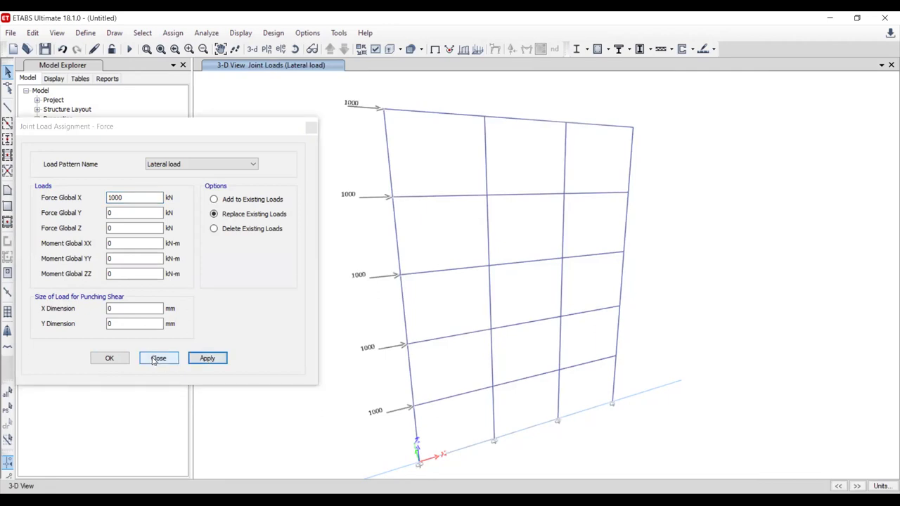
pyautogui.click(94, 361)
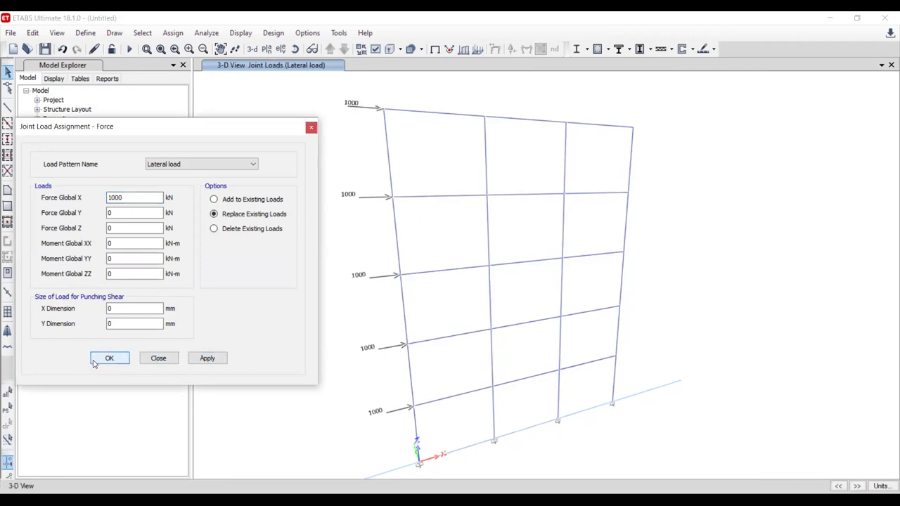
# - Inspect the lateral joint loads in the grid 1 elevation, and return to a 3-D view without load display
pyautogui.click(280, 49)
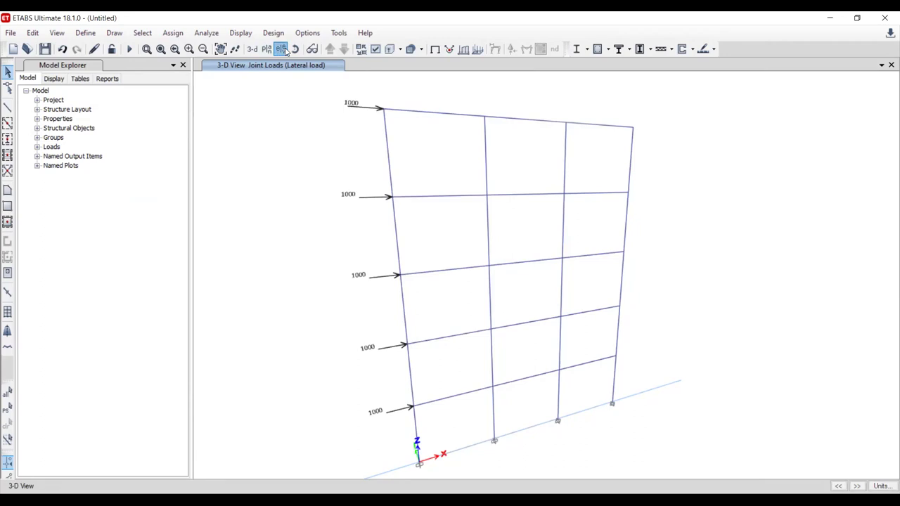
pyautogui.click(138, 211)
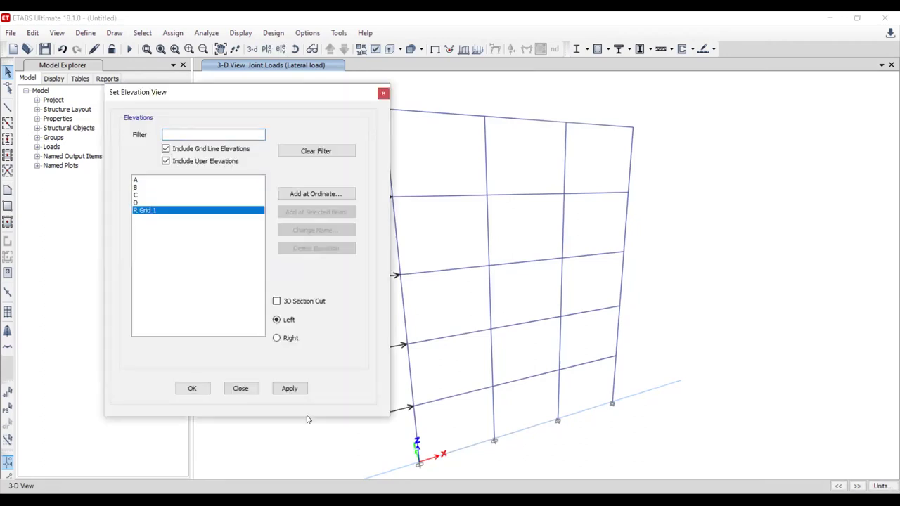
pyautogui.click(291, 389)
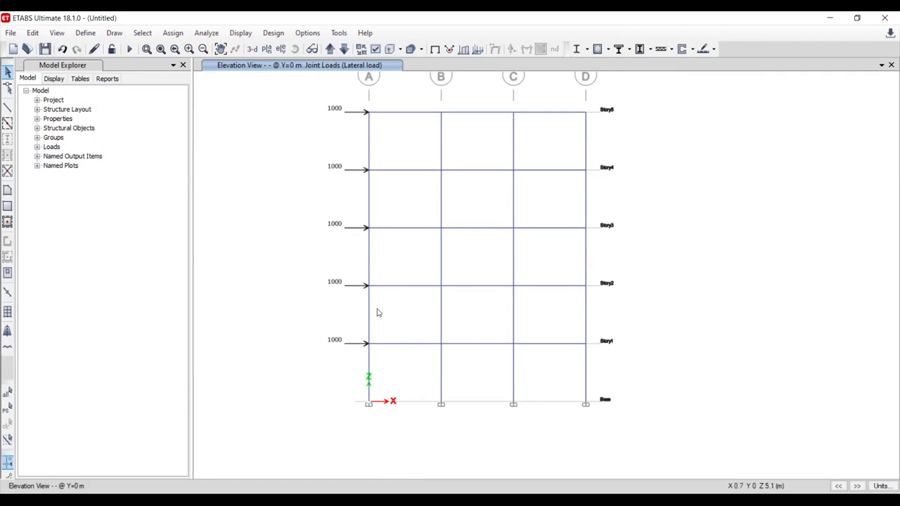
pyautogui.moveTo(370, 171); pyautogui.dragTo(378, 187, button='middle')
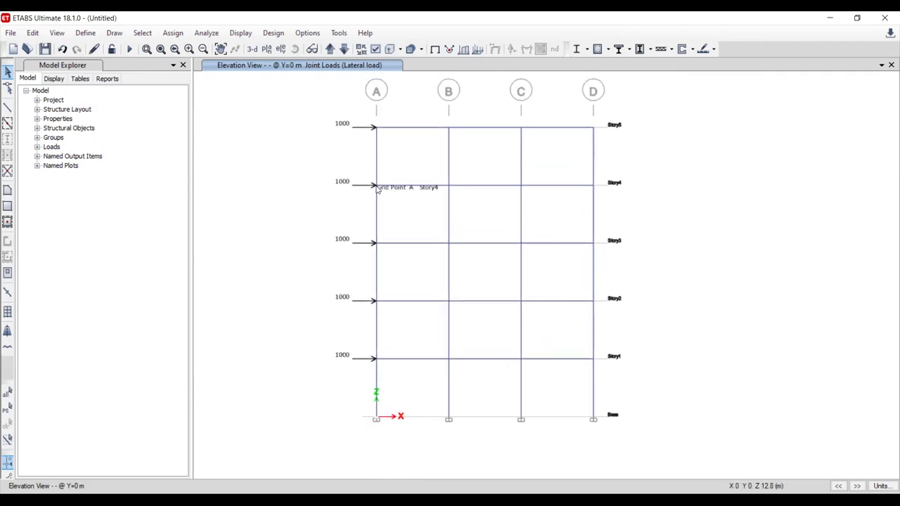
pyautogui.click(251, 49)
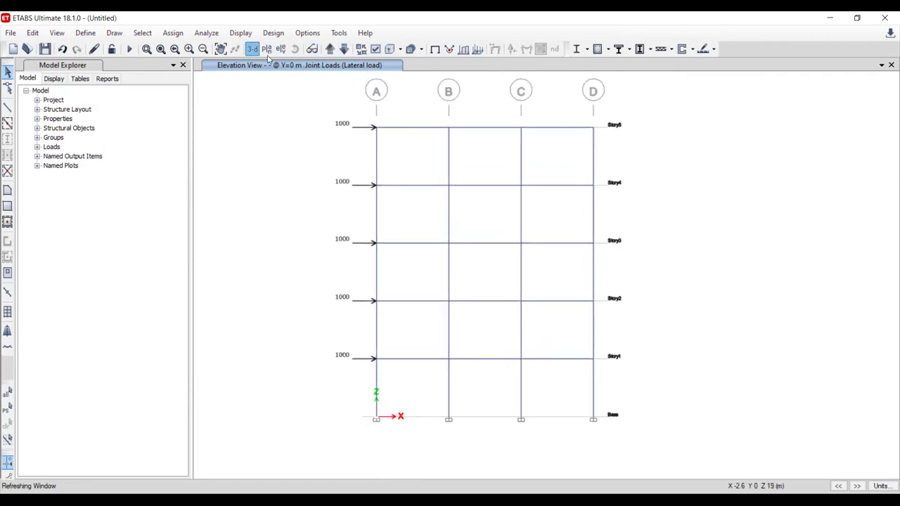
pyautogui.click(435, 49)
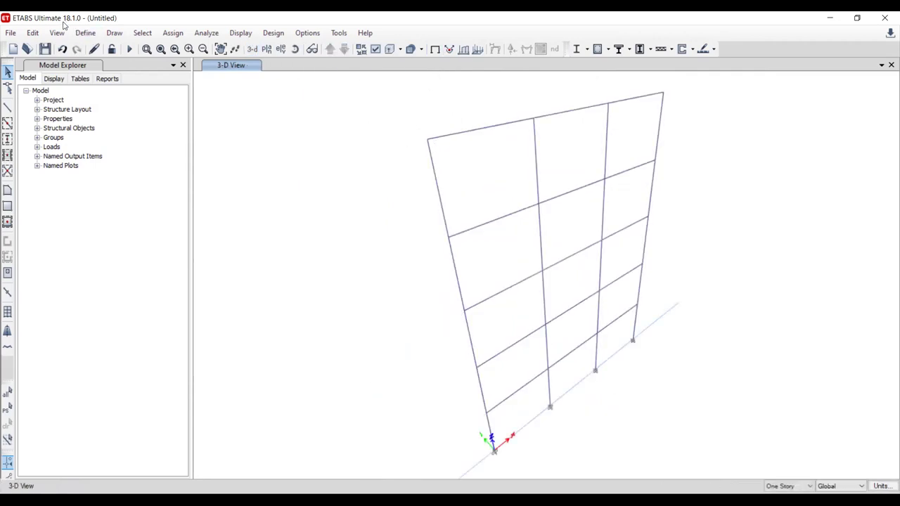
# - Review the model's defined load cases and close the list without changes
pyautogui.click(85, 33)
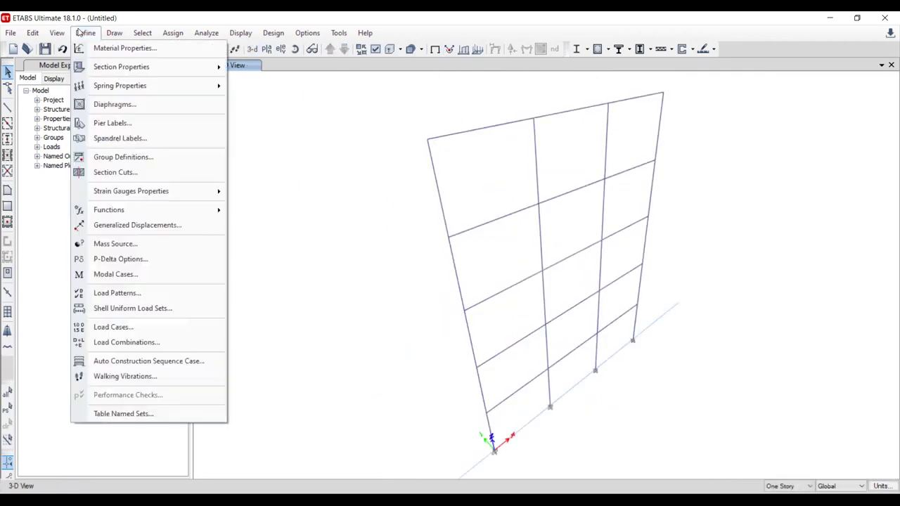
pyautogui.click(129, 327)
pyautogui.click(609, 325)
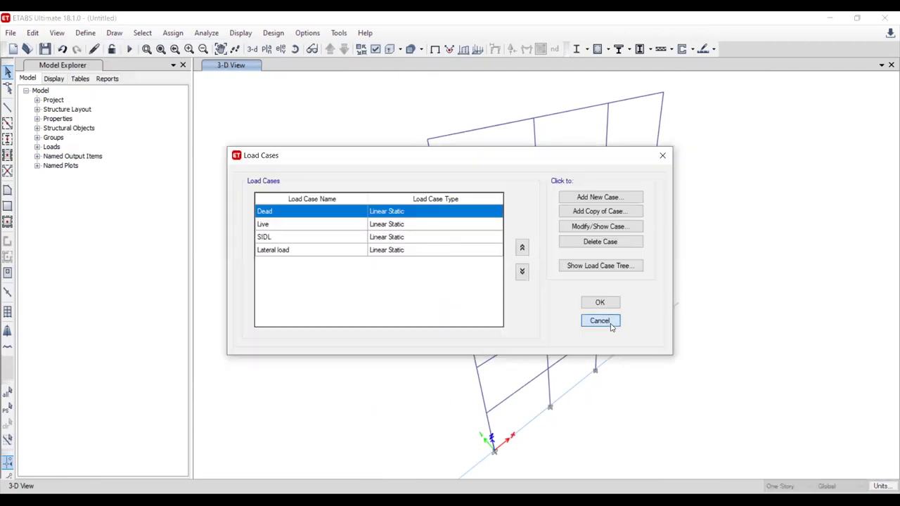
# - Define a concrete-default, deformation-controlled frame hinge property named COLUMN of type Interacting P-M2-M3, accepting its default hinge data
pyautogui.click(86, 33)
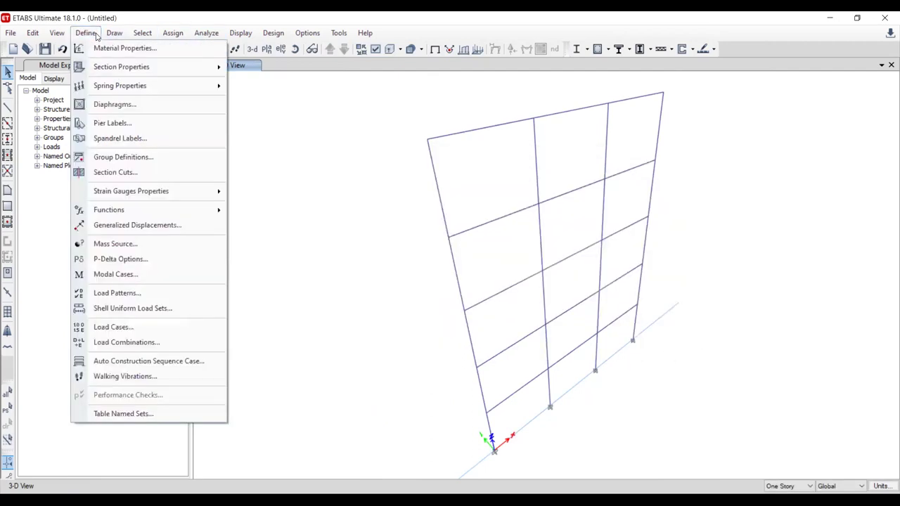
pyautogui.moveTo(107, 70)
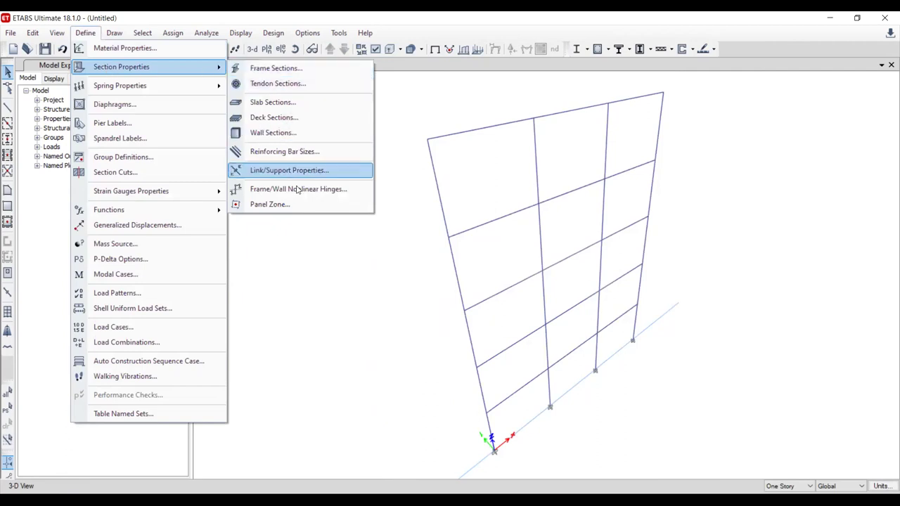
pyautogui.click(343, 192)
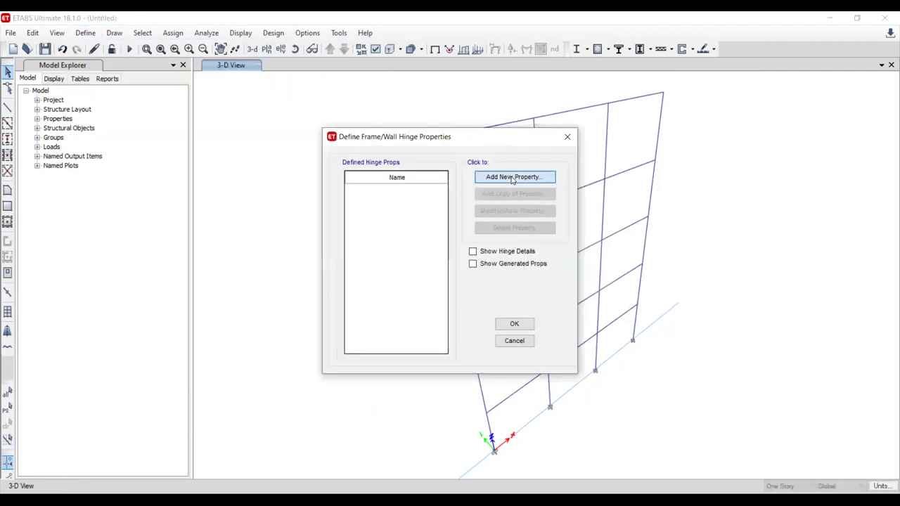
pyautogui.click(514, 176)
pyautogui.click(415, 247)
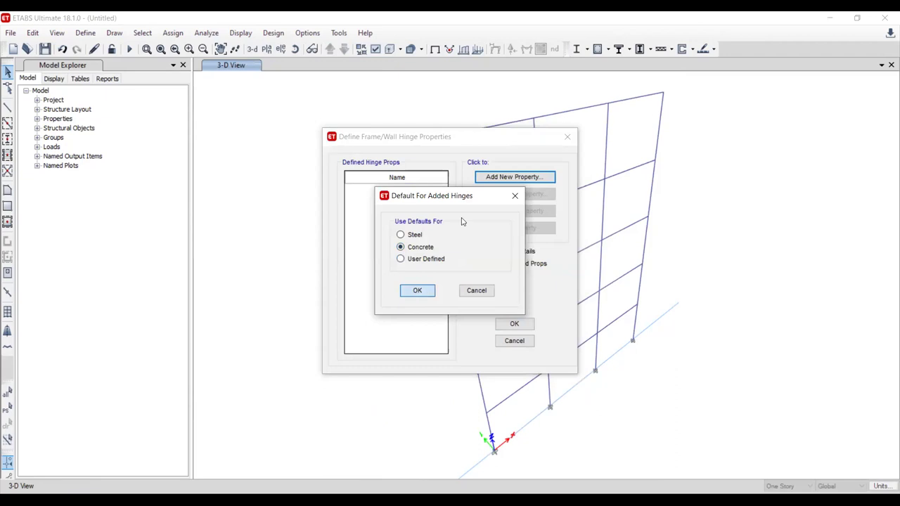
pyautogui.click(419, 291)
pyautogui.write('COLUMN')
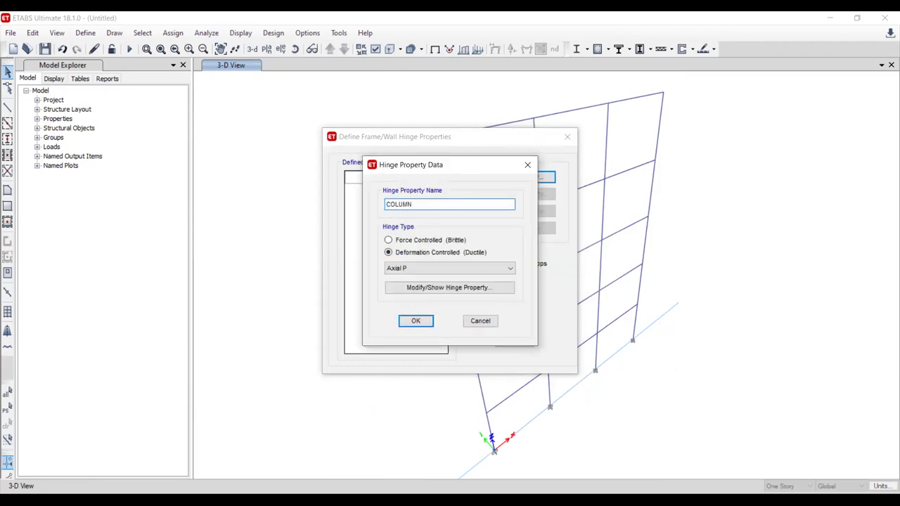
pyautogui.click(422, 269)
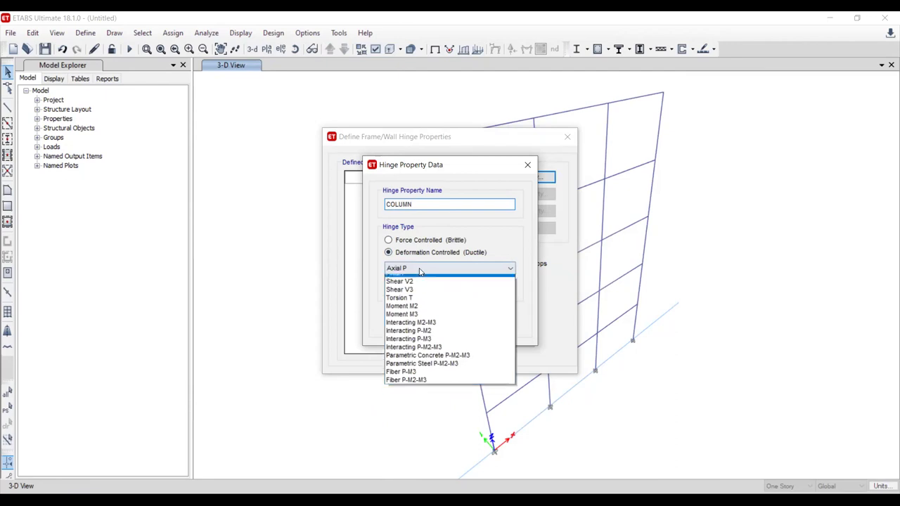
pyautogui.click(413, 354)
pyautogui.click(422, 288)
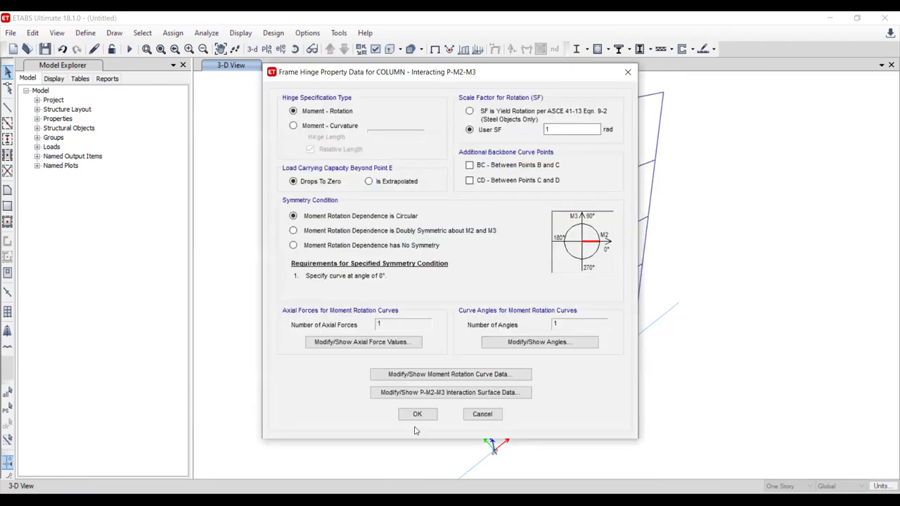
pyautogui.click(417, 414)
pyautogui.click(415, 319)
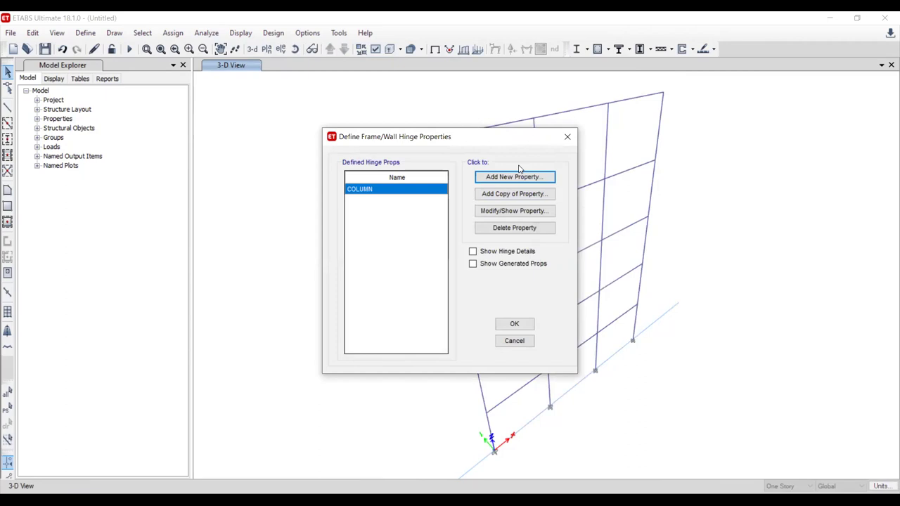
# - Define a second concrete-default, deformation-controlled hinge property named BEAM of type Moment M3, and accept the hinge definitions
pyautogui.click(514, 176)
pyautogui.click(418, 291)
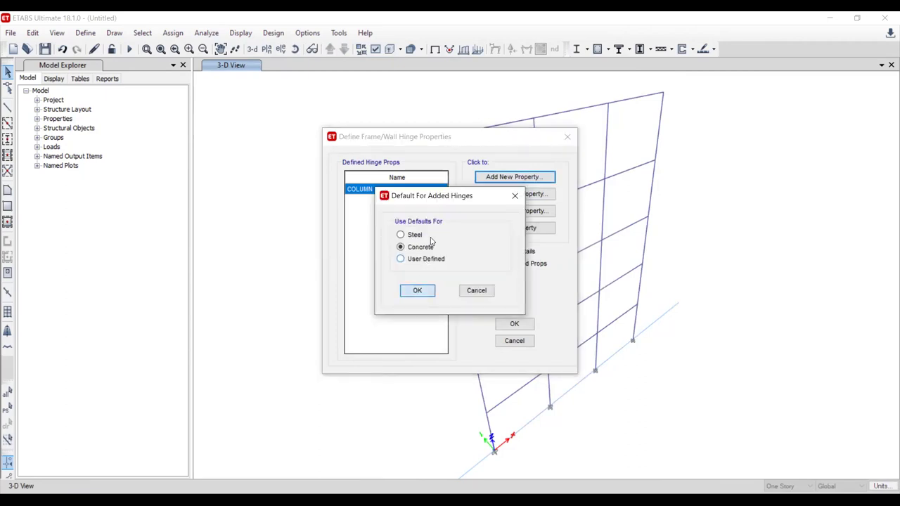
pyautogui.doubleClick(436, 204)
pyautogui.write('BR')
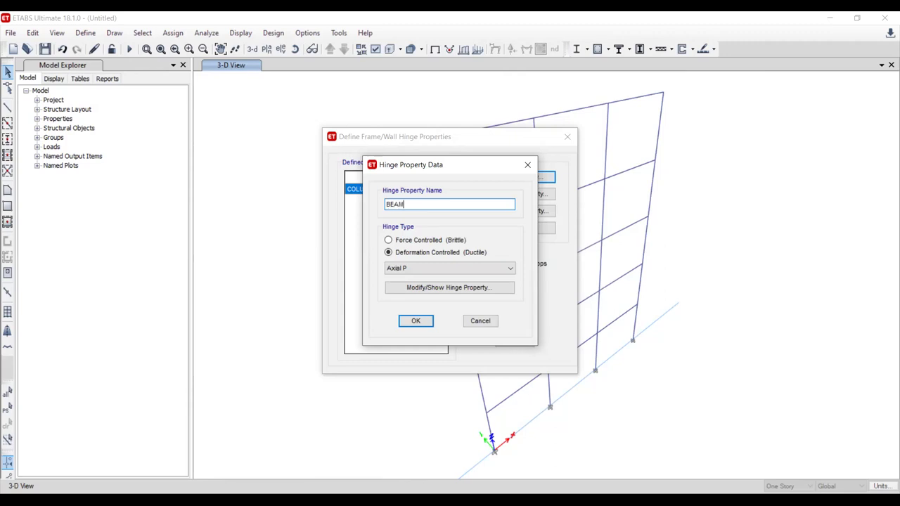
pyautogui.click(426, 272)
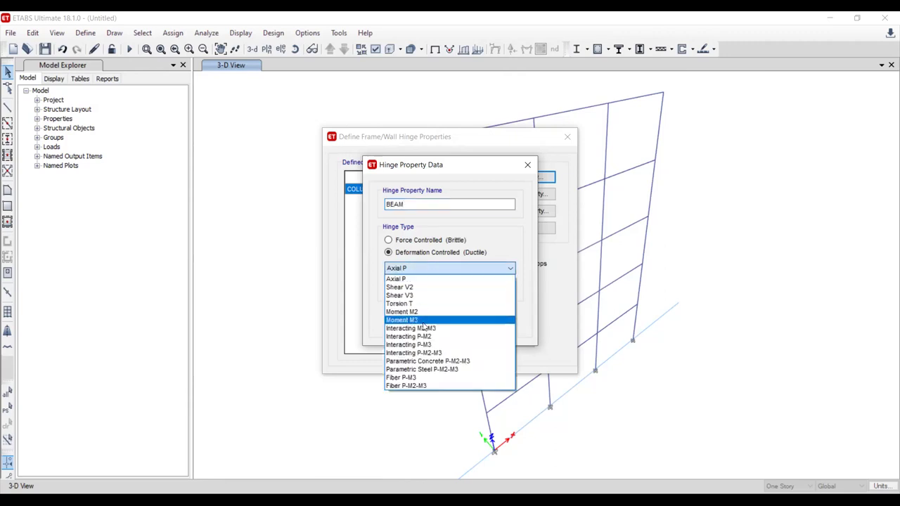
pyautogui.click(402, 319)
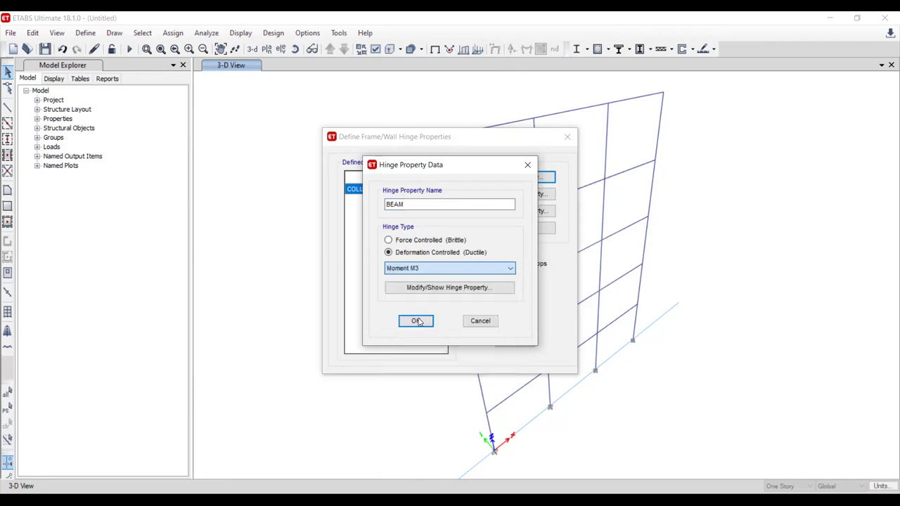
pyautogui.click(450, 288)
pyautogui.click(582, 384)
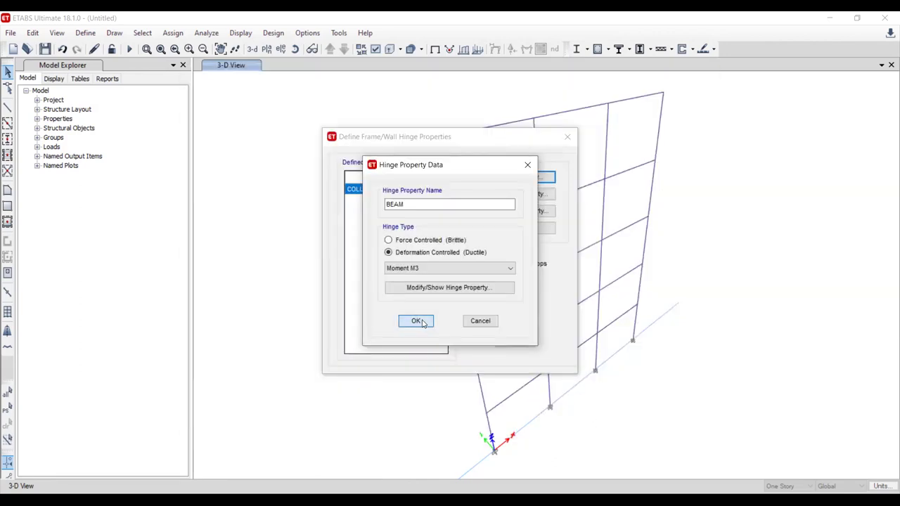
pyautogui.click(416, 319)
pyautogui.click(514, 325)
# - Select all frames with the Column 40 x 40 section and add a COLUMN hinge at relative distance 0.1 to their hinge assignment
pyautogui.moveTo(450, 175); pyautogui.dragTo(383, 224)
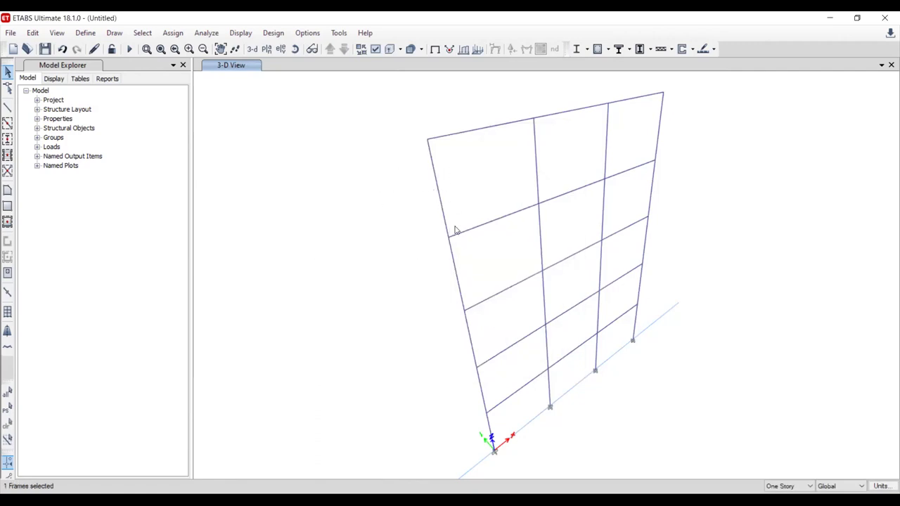
pyautogui.click(142, 32)
pyautogui.moveTo(153, 49)
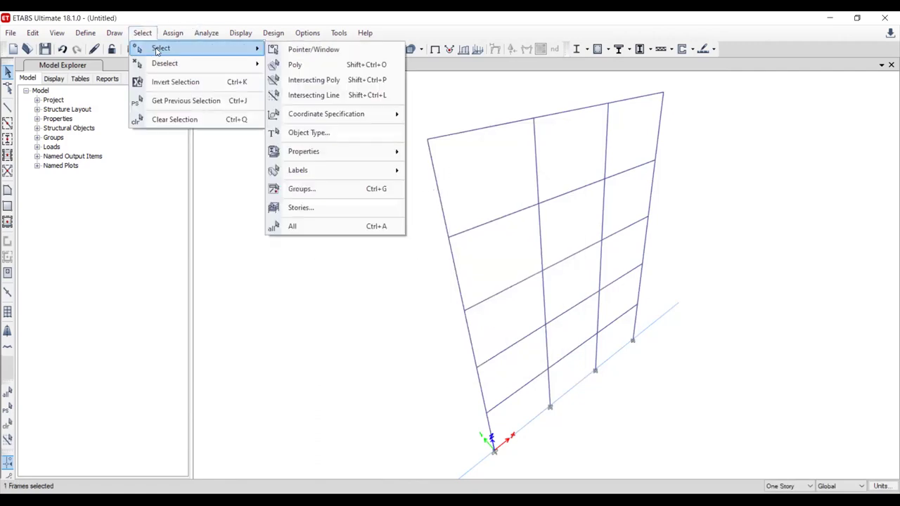
pyautogui.moveTo(321, 162)
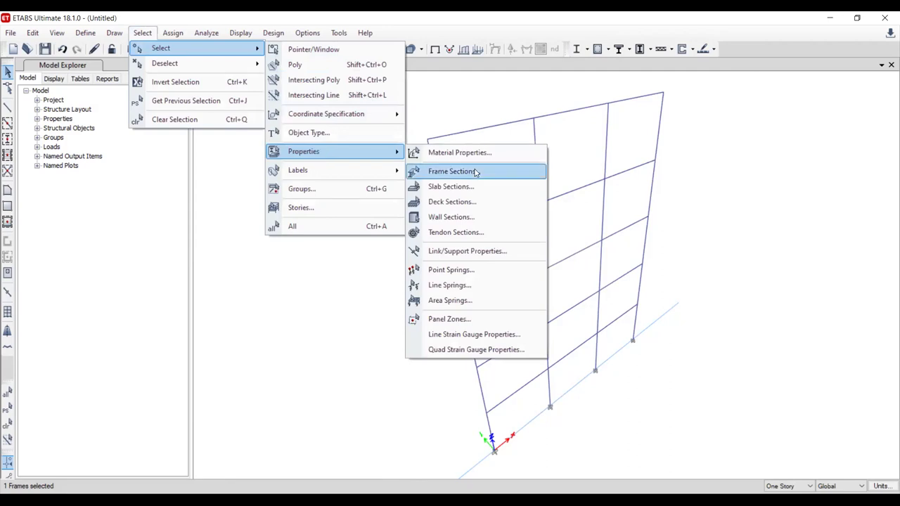
pyautogui.press('Return')
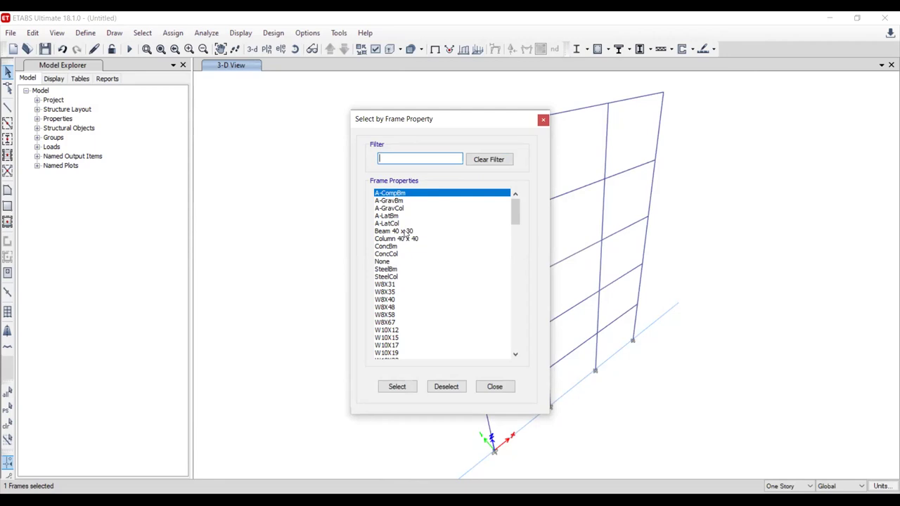
pyautogui.click(406, 237)
pyautogui.click(401, 380)
pyautogui.click(386, 388)
pyautogui.click(489, 388)
pyautogui.click(173, 33)
pyautogui.moveTo(191, 50)
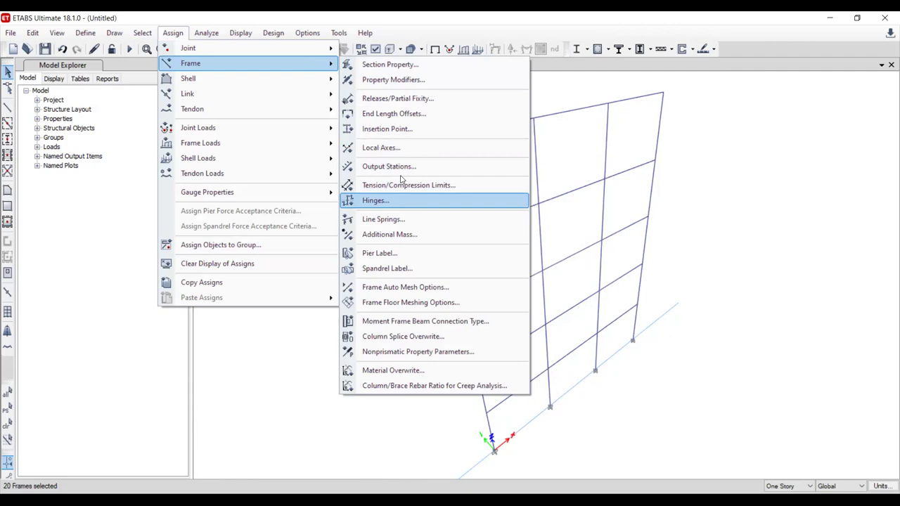
pyautogui.click(394, 200)
pyautogui.click(421, 148)
pyautogui.click(352, 167)
pyautogui.click(450, 147)
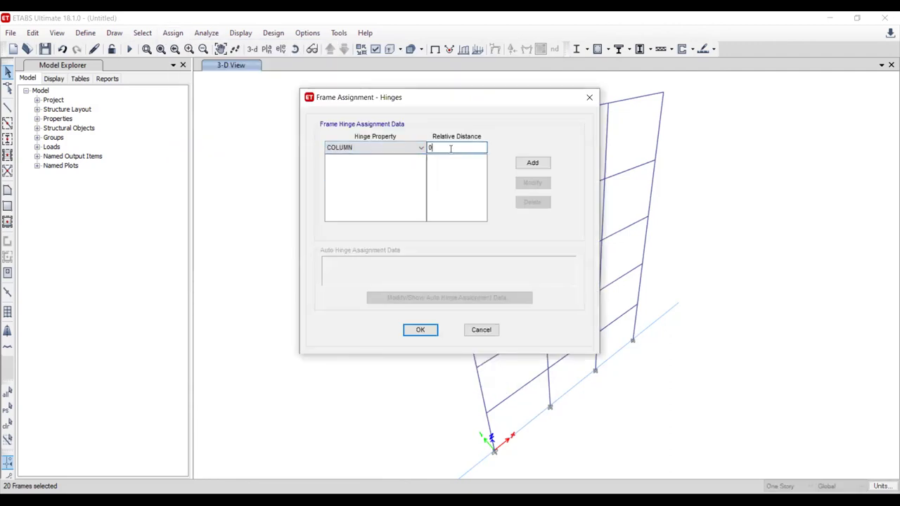
pyautogui.click(532, 163)
# - Add another COLUMN hinge at relative distance 0.9 and apply the hinge assignment to the selected columns
pyautogui.click(466, 148)
pyautogui.press('BackSpace')
pyautogui.press('BackSpace')
pyautogui.write('.9')
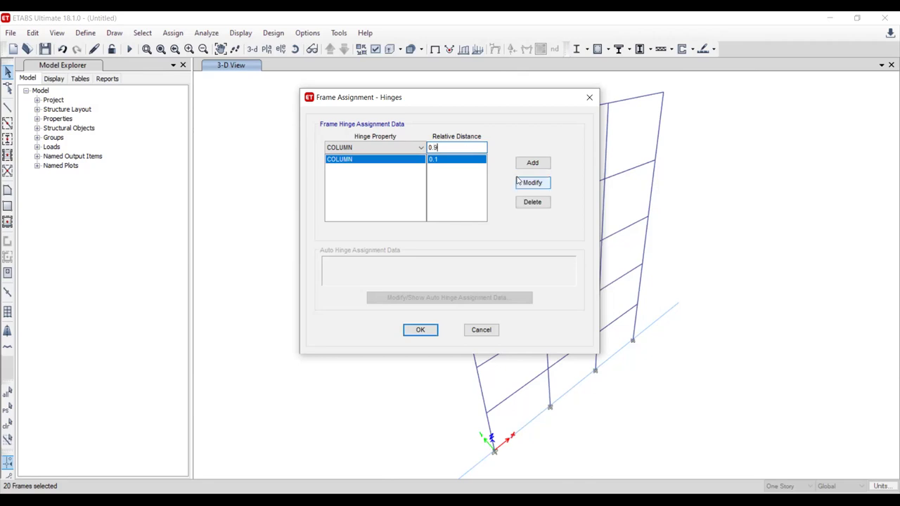
pyautogui.click(532, 162)
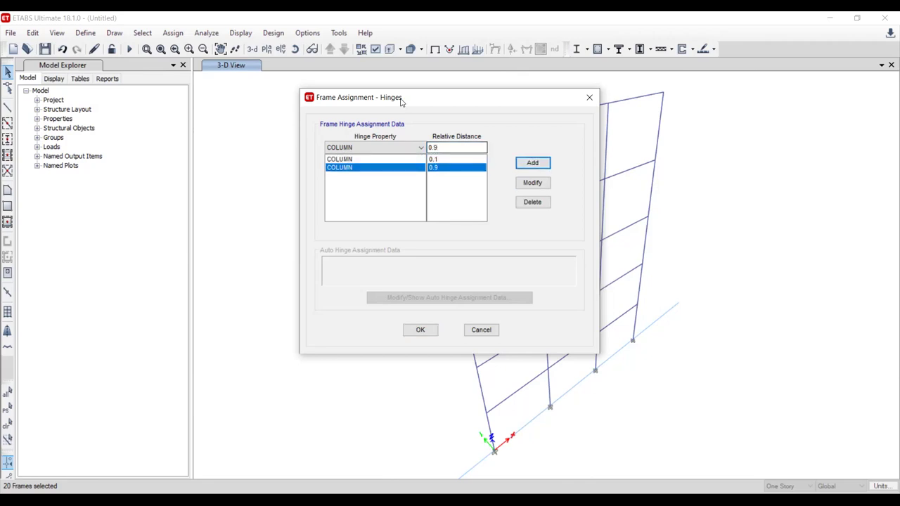
pyautogui.moveTo(400, 102); pyautogui.dragTo(171, 99)
pyautogui.click(191, 327)
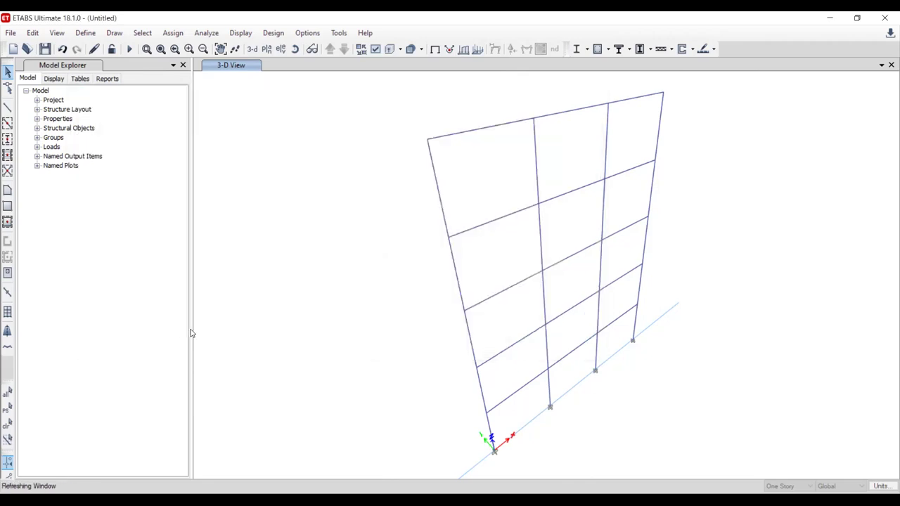
# - Inspect the assigned column hinges in the rotated 3-D view and in the grid 1 elevation
pyautogui.click(295, 49)
pyautogui.moveTo(313, 146); pyautogui.dragTo(300, 339)
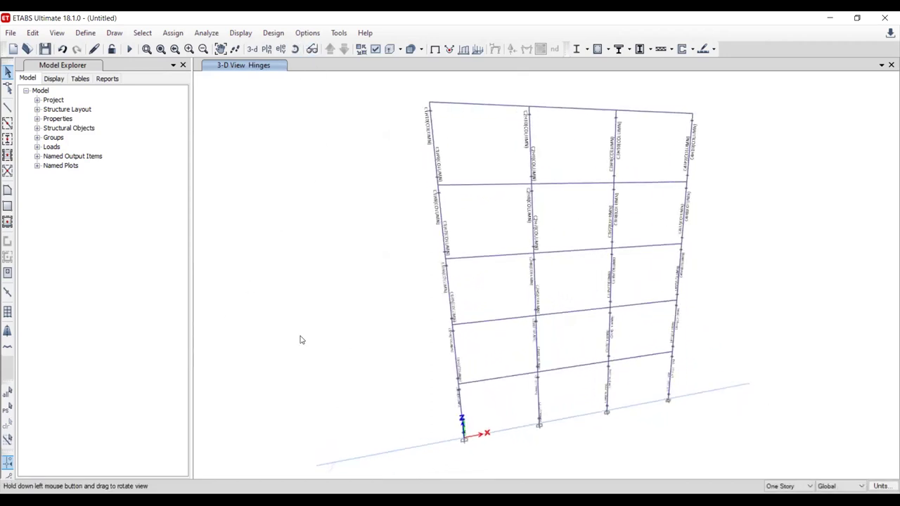
pyautogui.scroll(3, 471, 167)
pyautogui.scroll(-5, 388, 190)
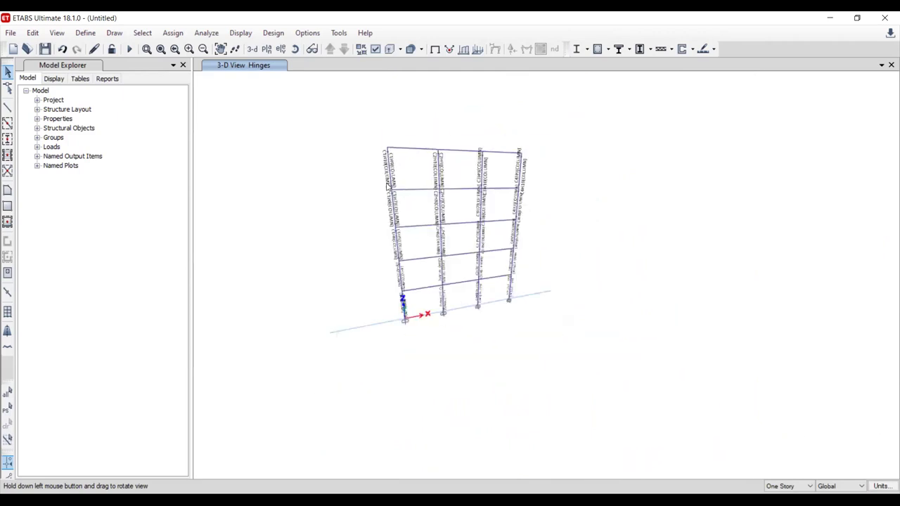
pyautogui.scroll(2, 414, 174)
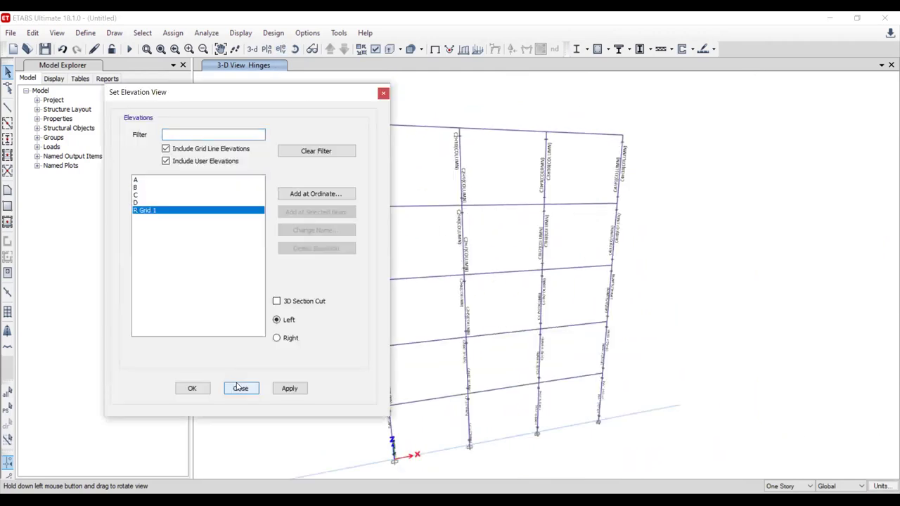
pyautogui.click(191, 388)
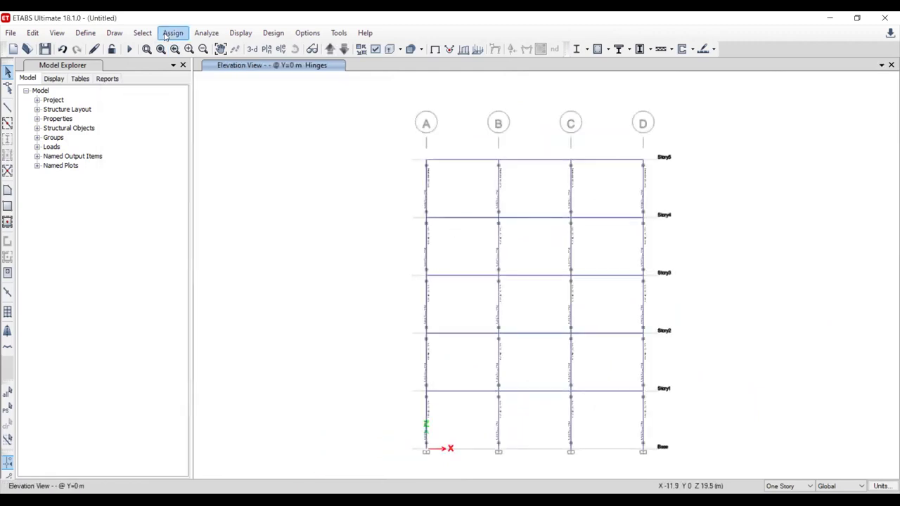
# - Select all frames with the Beam 40 x 30 section and add a BEAM hinge at relative distance 0.1 to their hinge assignment
pyautogui.click(142, 32)
pyautogui.moveTo(352, 151)
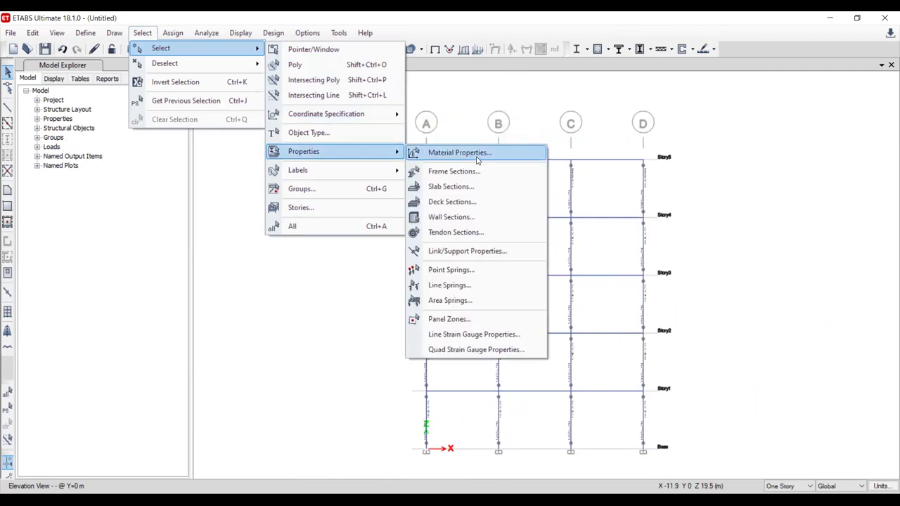
pyautogui.click(476, 171)
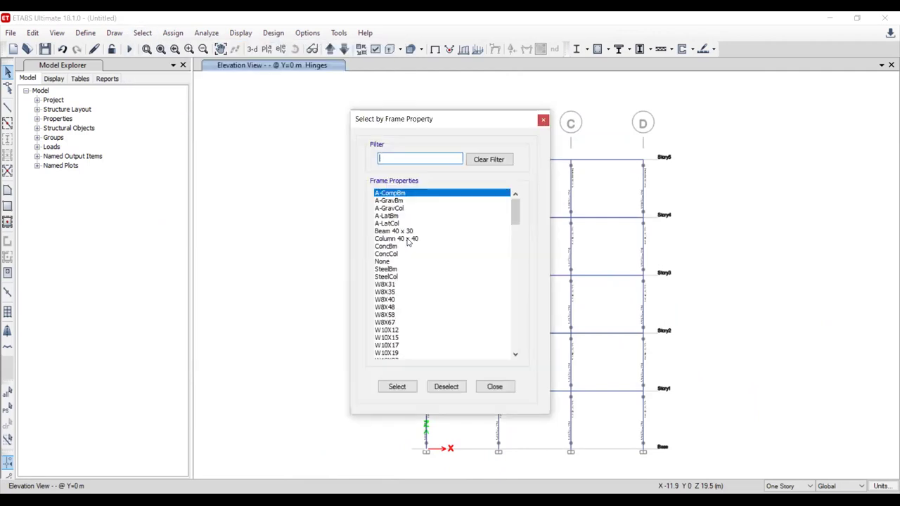
pyautogui.click(394, 231)
pyautogui.click(397, 388)
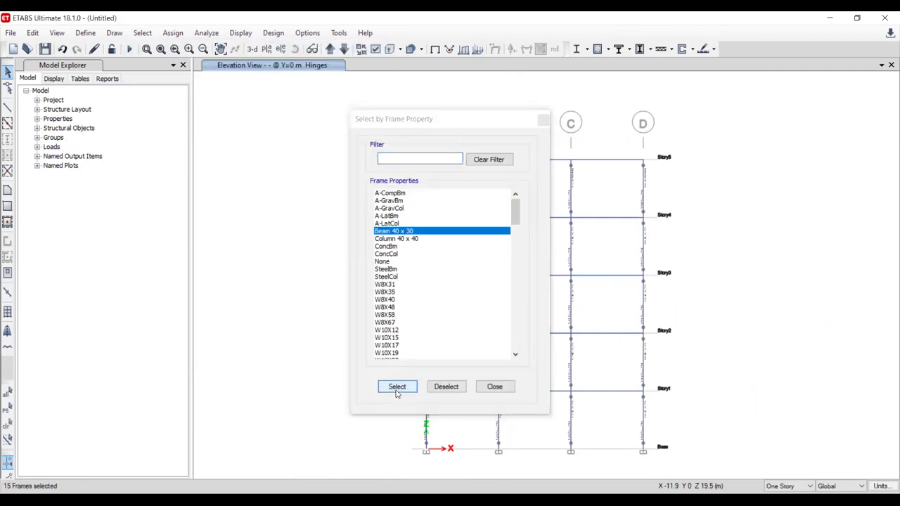
pyautogui.click(173, 33)
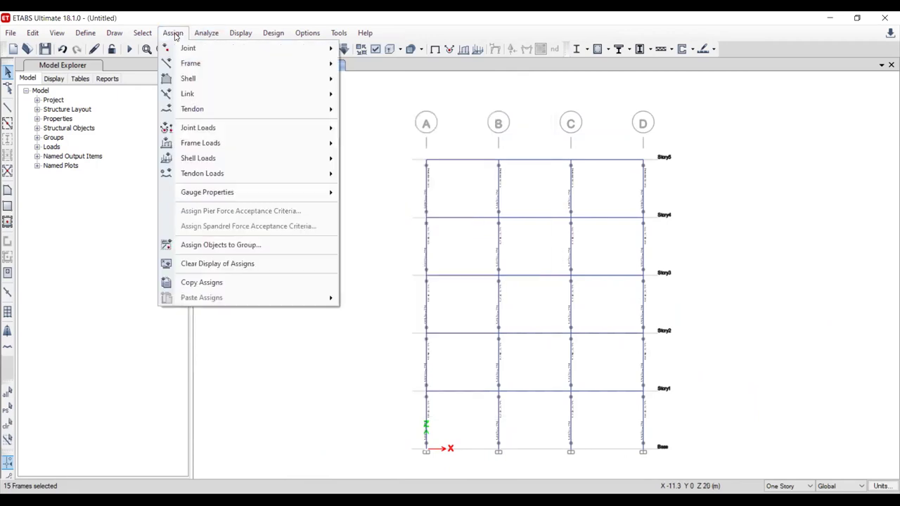
pyautogui.moveTo(267, 64)
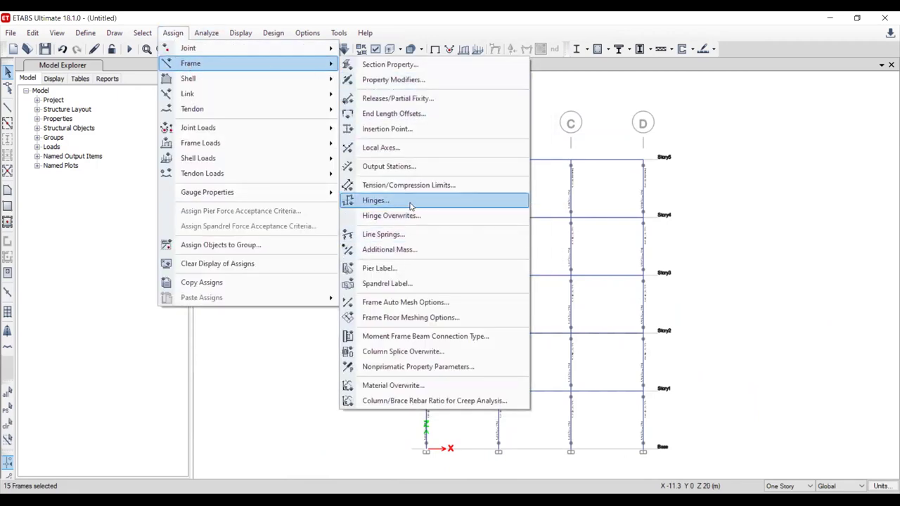
pyautogui.click(383, 201)
pyautogui.click(372, 147)
pyautogui.click(342, 175)
pyautogui.click(456, 147)
pyautogui.write('0.1')
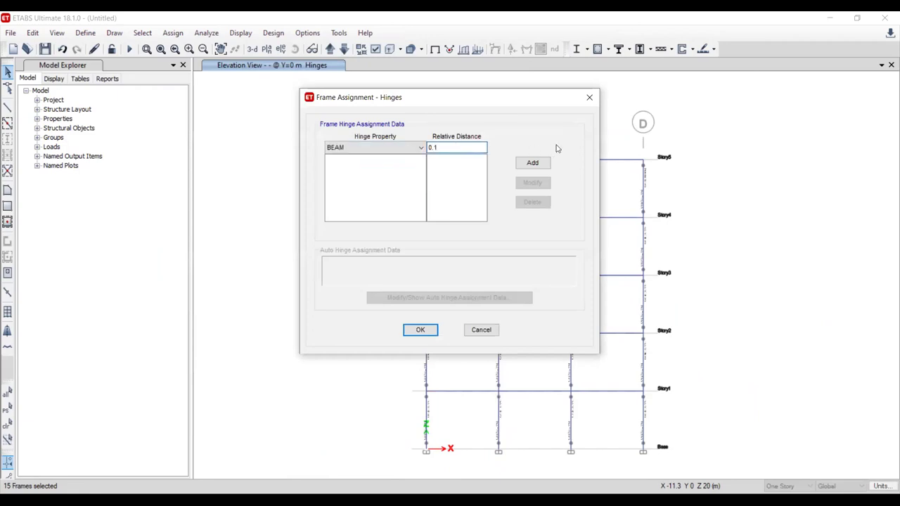
pyautogui.click(532, 162)
# - Add another BEAM hinge at relative distance 0.9 and apply the hinge assignment to the selected beams
pyautogui.click(464, 148)
pyautogui.press('BackSpace')
pyautogui.write('9')
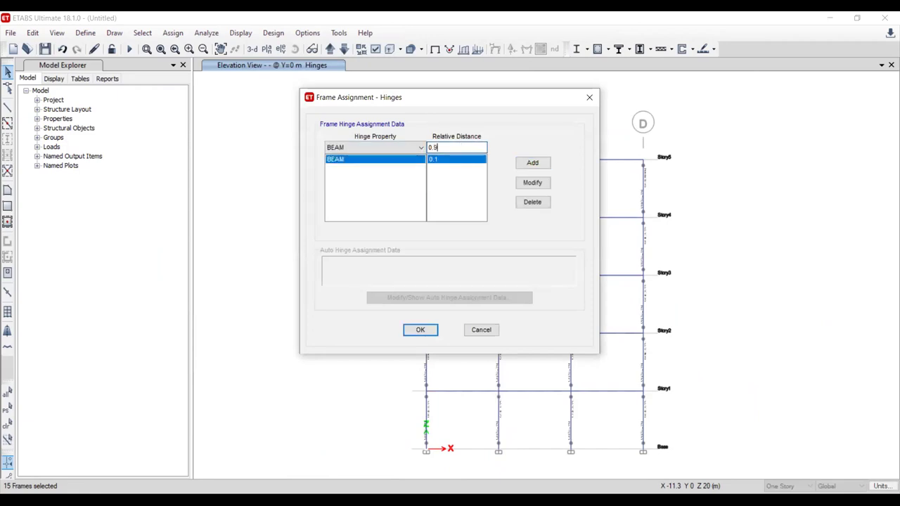
pyautogui.click(532, 162)
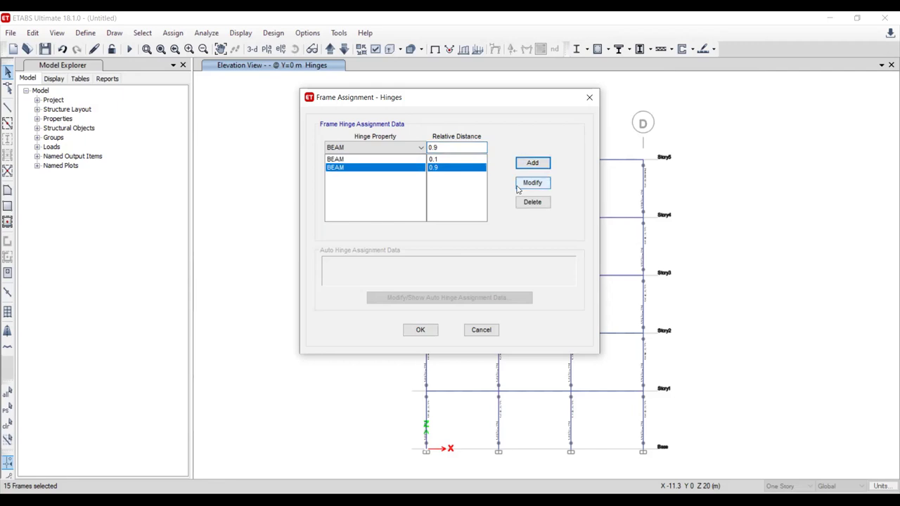
pyautogui.click(420, 329)
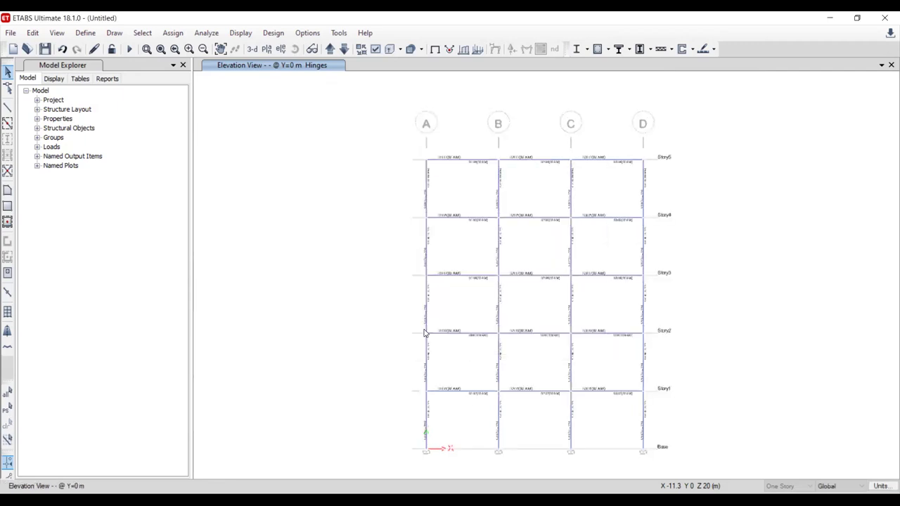
# - Inspect the hinges assigned to the beams and columns in the elevation, and return to the plain undeformed shape
pyautogui.scroll(5, 462, 169)
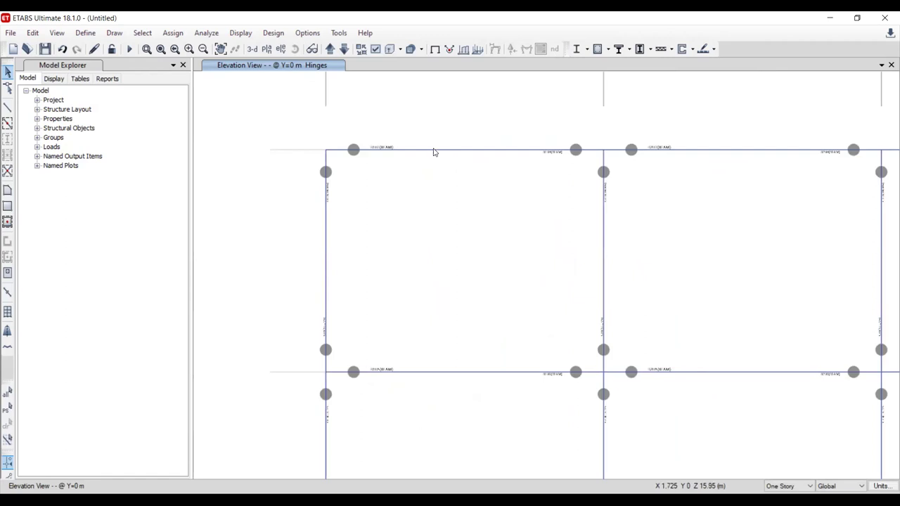
pyautogui.scroll(-7, 434, 152)
pyautogui.scroll(3, 402, 139)
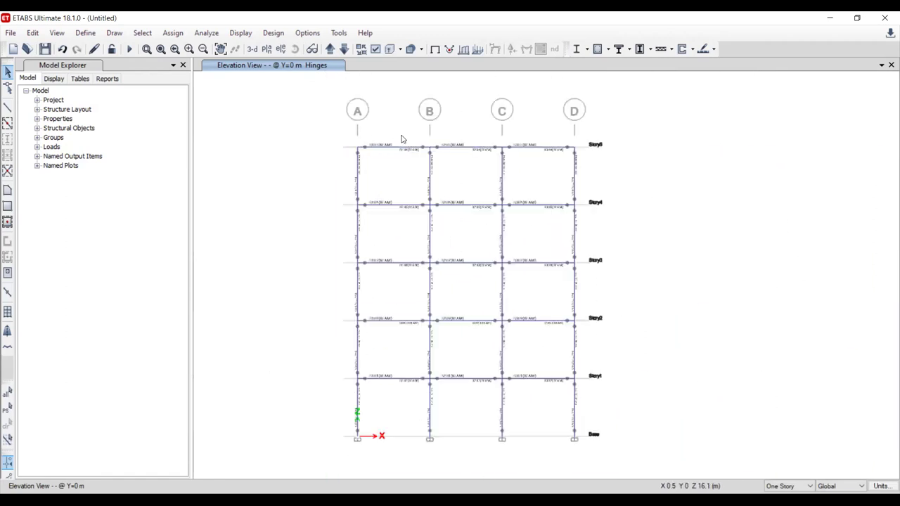
pyautogui.click(435, 50)
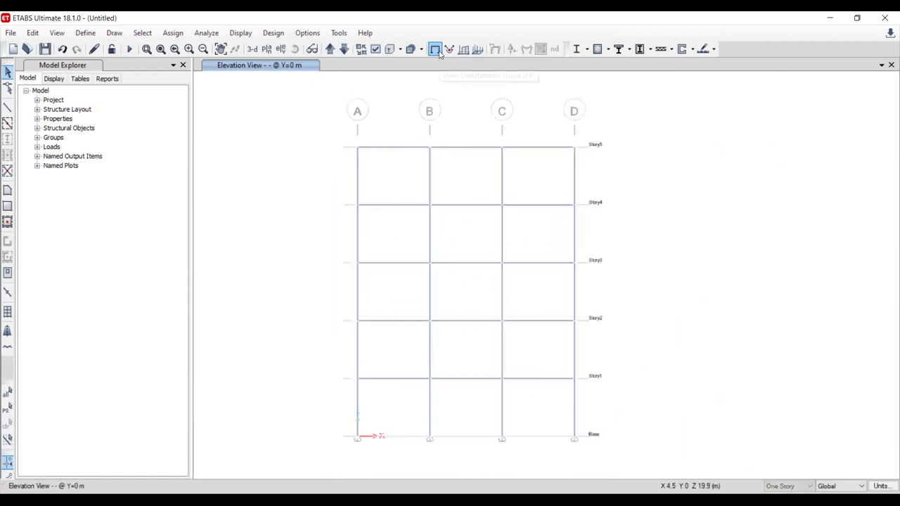
# - Add a new load case and set its type to Nonlinear Static
pyautogui.click(85, 33)
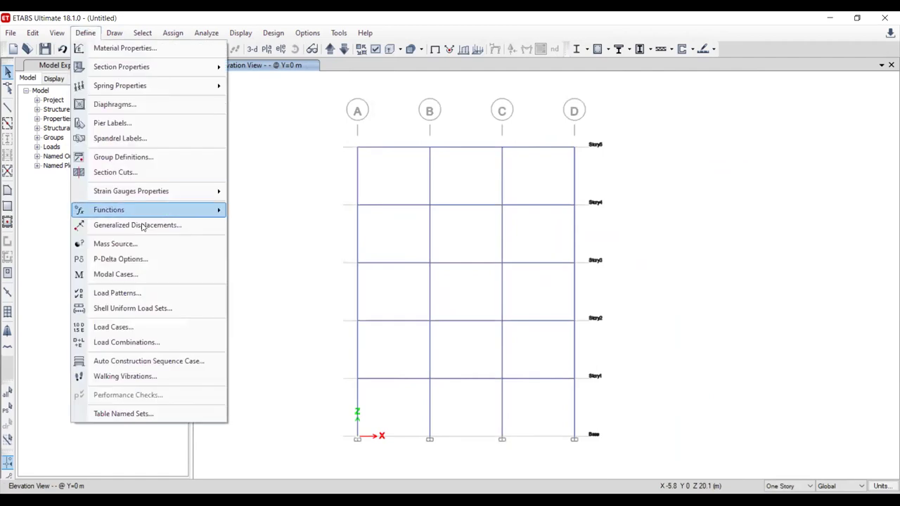
pyautogui.click(128, 328)
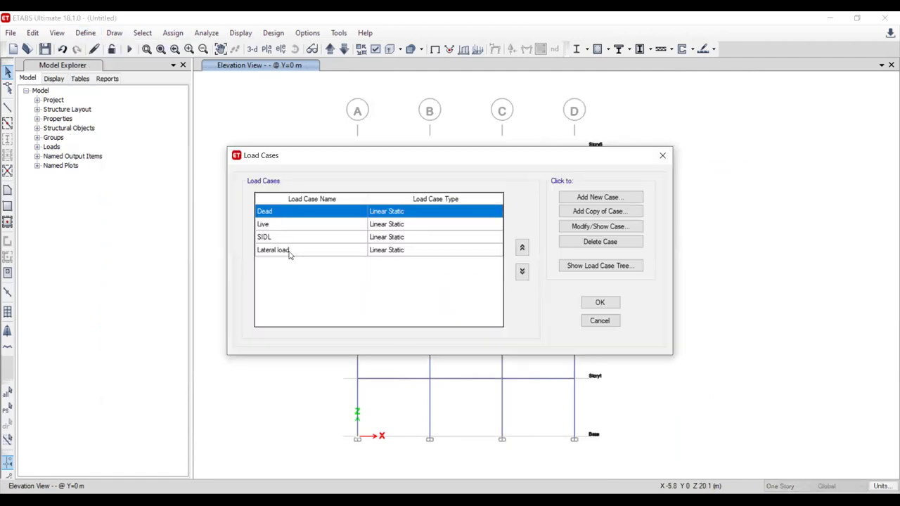
pyautogui.click(288, 252)
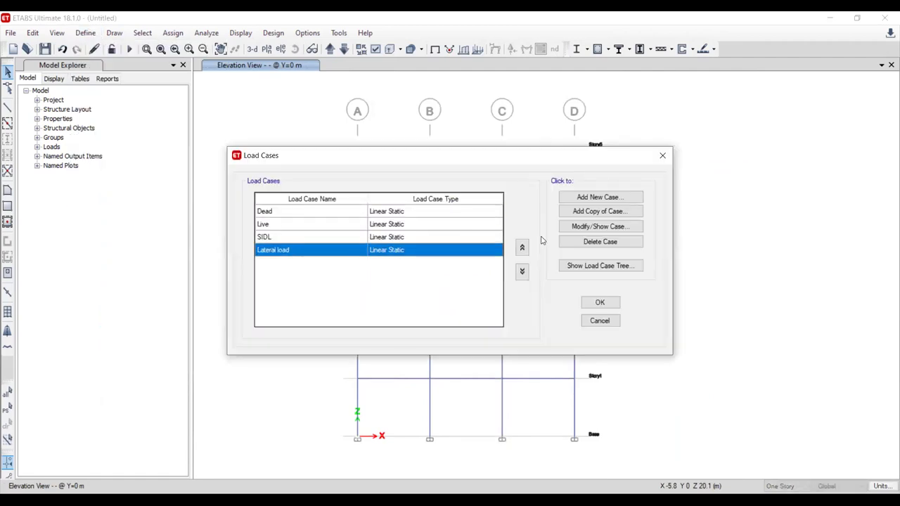
pyautogui.click(605, 199)
pyautogui.click(511, 109)
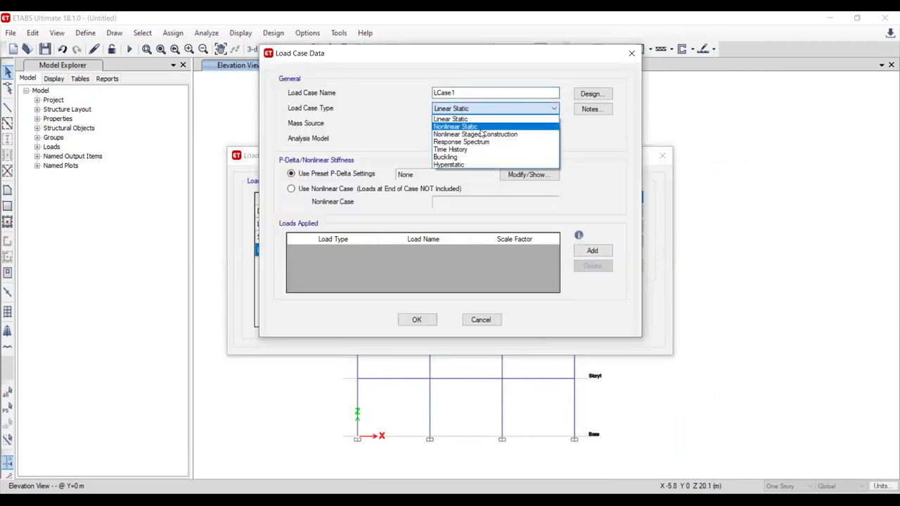
pyautogui.click(456, 126)
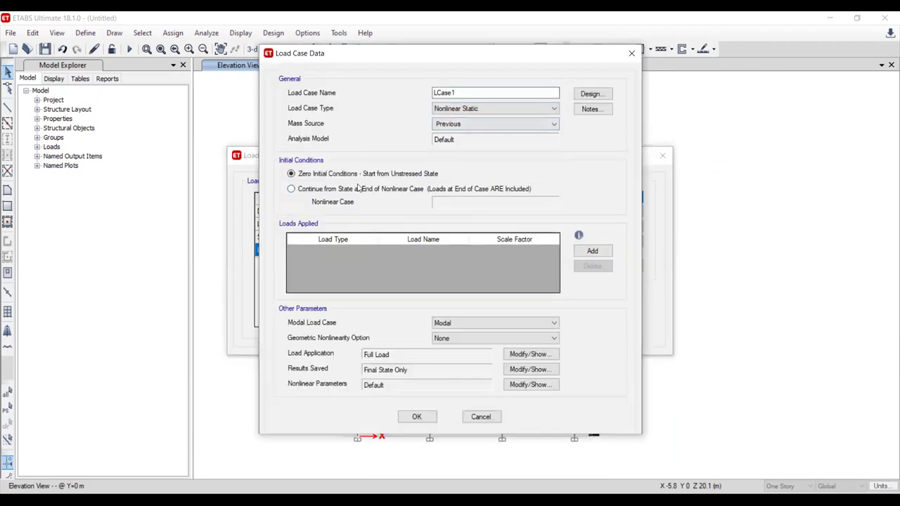
# - Apply the Dead load pattern with scale factor 1, name the load case DL-NL and accept it
pyautogui.click(591, 250)
pyautogui.click(409, 252)
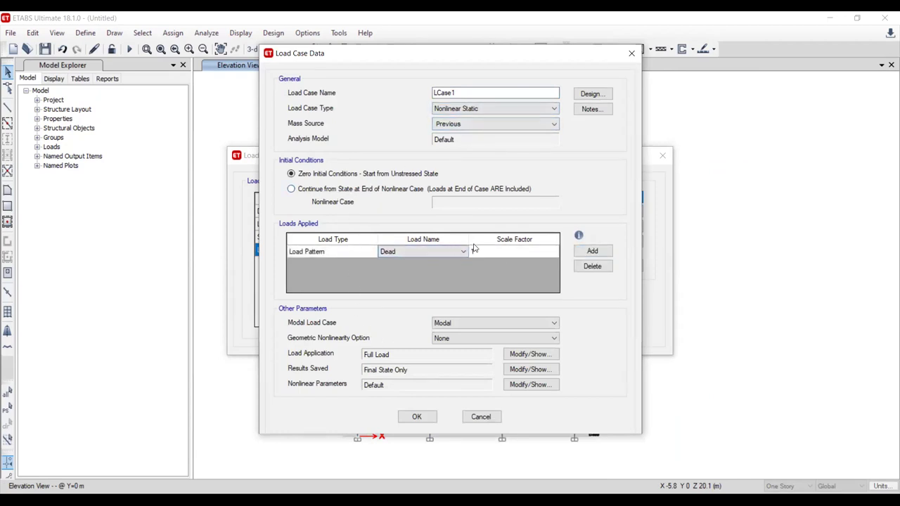
pyautogui.doubleClick(474, 91)
pyautogui.write('NL')
pyautogui.click(416, 416)
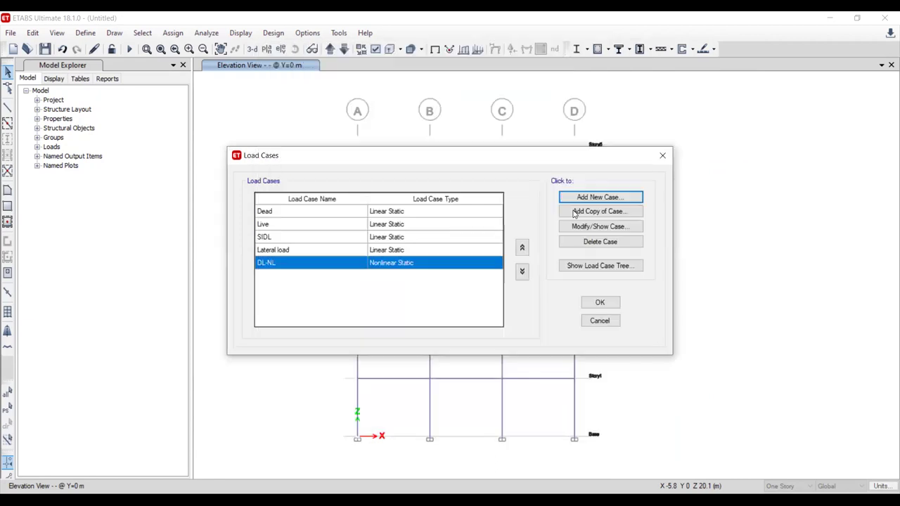
# - Add a Nonlinear Static load case named Initial POA that continues from the state at the end of DL-NL
pyautogui.click(591, 197)
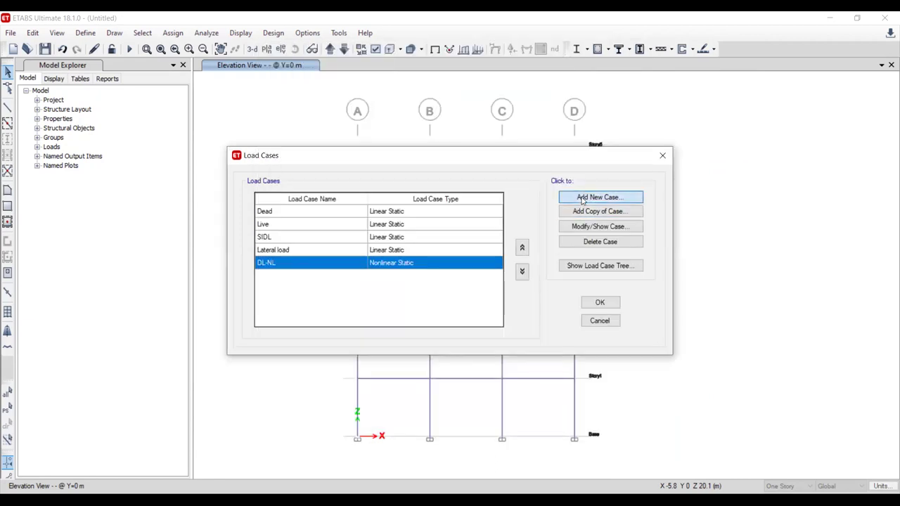
pyautogui.click(484, 110)
pyautogui.click(480, 127)
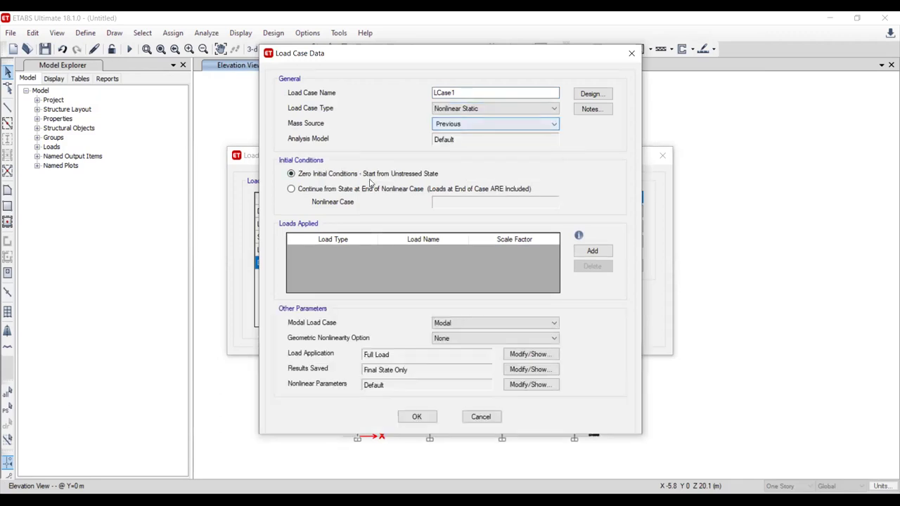
pyautogui.click(370, 188)
pyautogui.click(442, 202)
pyautogui.click(453, 220)
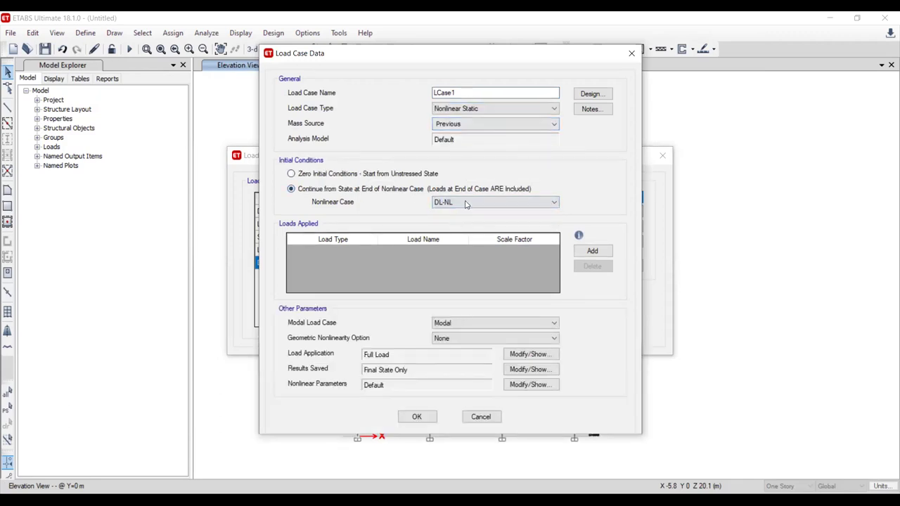
pyautogui.doubleClick(489, 92)
pyautogui.press('BackSpace')
# - Apply the Live and SIDL load patterns with scale factor 1 to Initial POA and accept the case
pyautogui.click(585, 252)
pyautogui.click(434, 252)
pyautogui.click(425, 255)
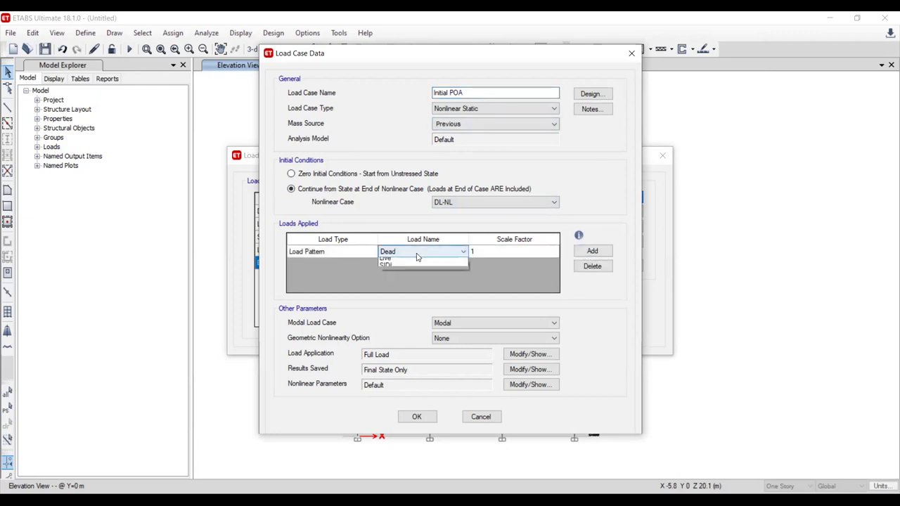
pyautogui.click(410, 276)
pyautogui.click(592, 252)
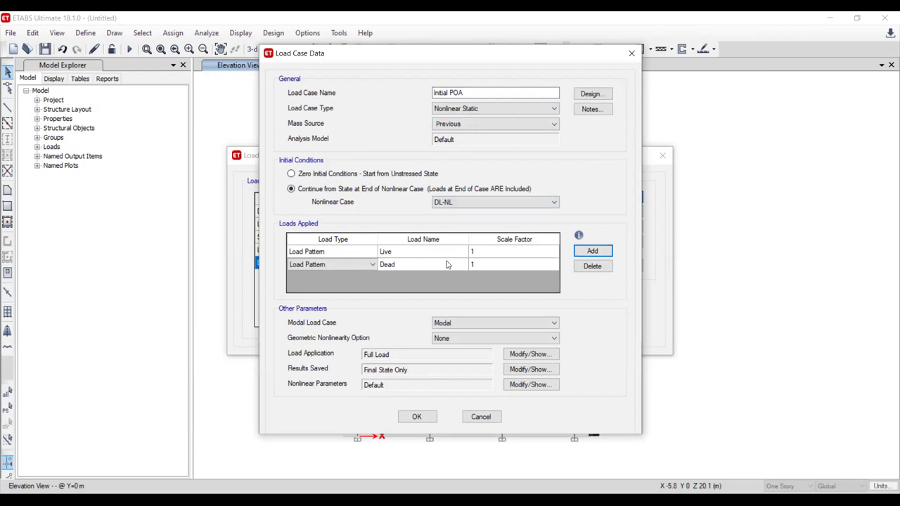
pyautogui.click(429, 264)
pyautogui.click(462, 264)
pyautogui.click(398, 298)
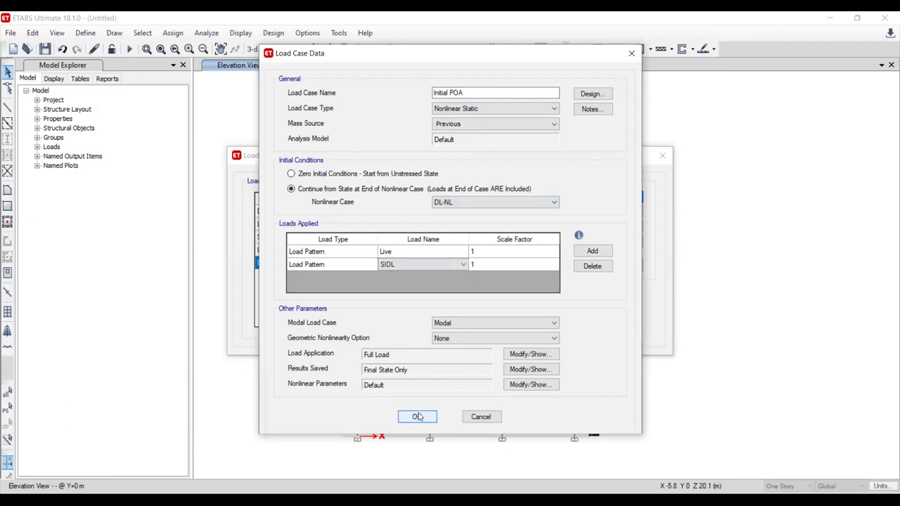
pyautogui.click(417, 418)
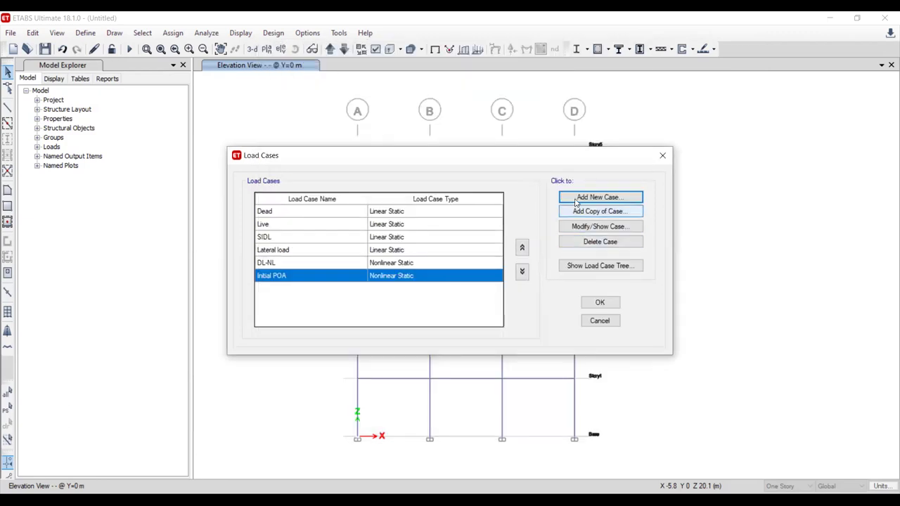
# - Add a Nonlinear Static load case named Final POA that continues from the state at the end of Initial POA
pyautogui.click(600, 197)
pyautogui.click(495, 108)
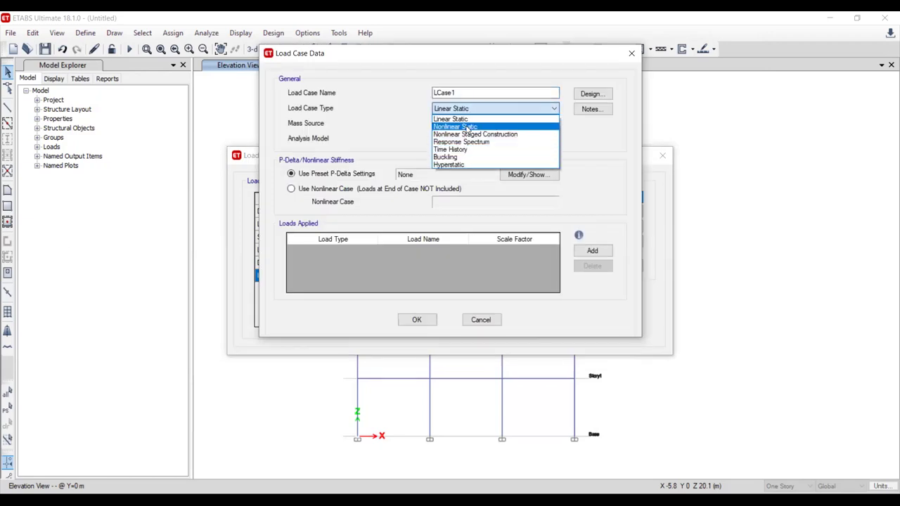
pyautogui.click(473, 94)
pyautogui.write('Final POA')
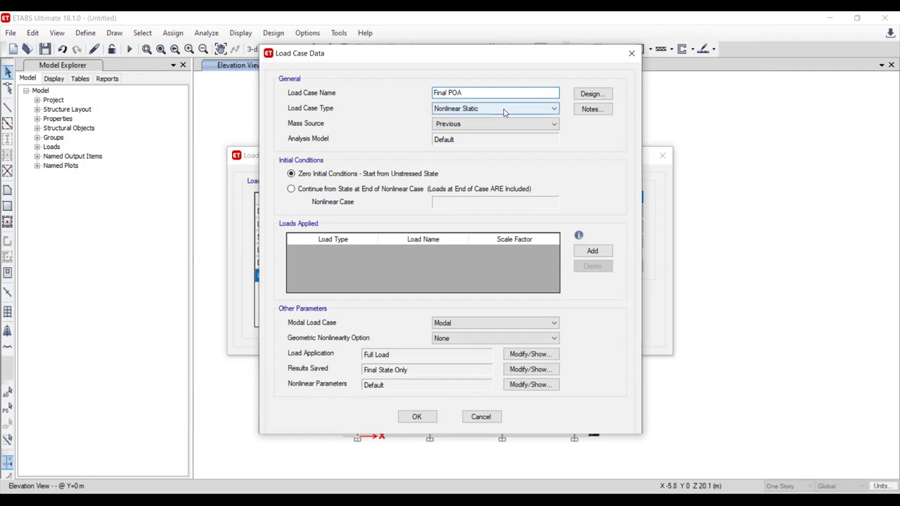
pyautogui.click(336, 190)
pyautogui.click(445, 203)
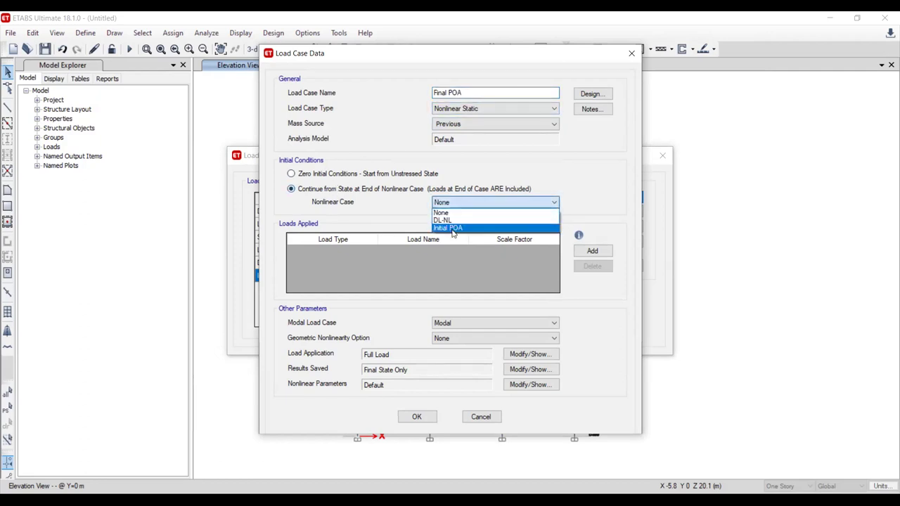
pyautogui.click(453, 228)
# - Apply the Lateral load pattern with scale factor 1 to Final POA
pyautogui.click(592, 251)
pyautogui.click(345, 251)
pyautogui.click(351, 253)
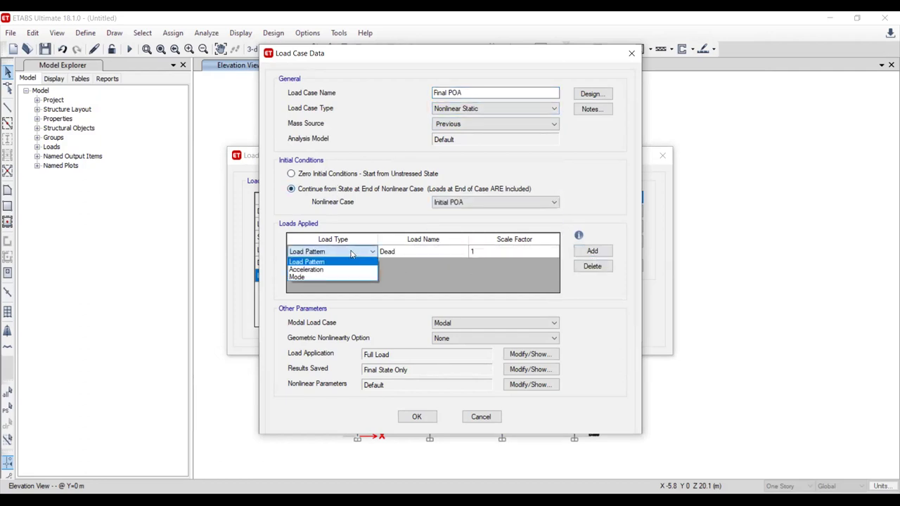
pyautogui.click(404, 254)
pyautogui.click(406, 270)
# - Give Final POA displacement control to a 640 mm monitored U1 displacement at Story5 joint 1, save multiple states, and accept all load cases
pyautogui.click(529, 354)
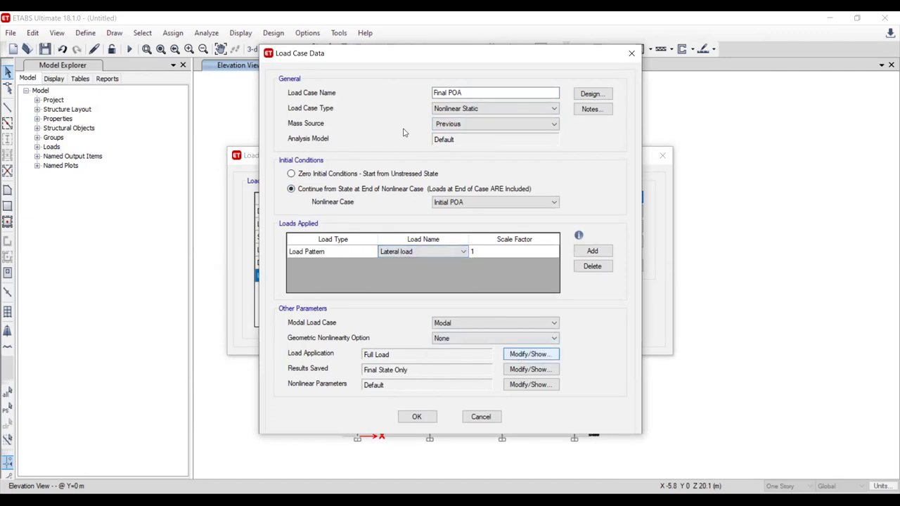
pyautogui.click(411, 408)
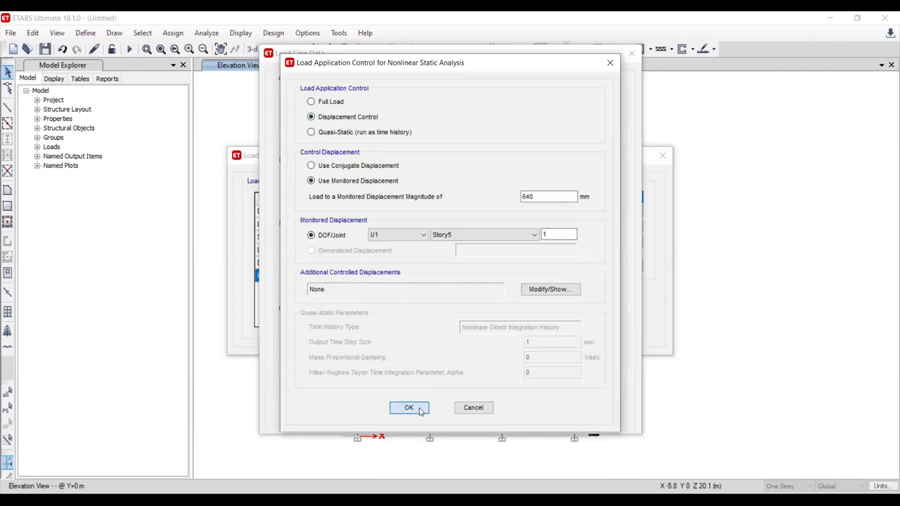
pyautogui.click(531, 369)
pyautogui.click(472, 215)
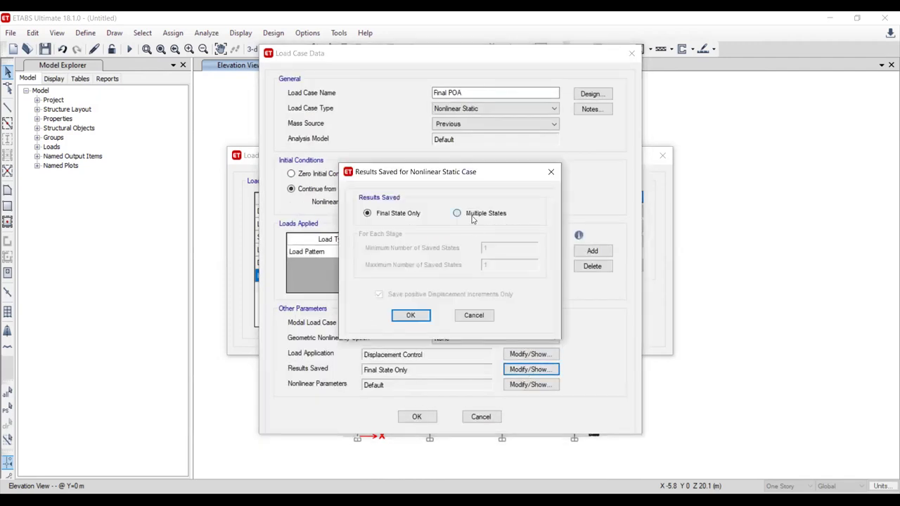
pyautogui.press('Return')
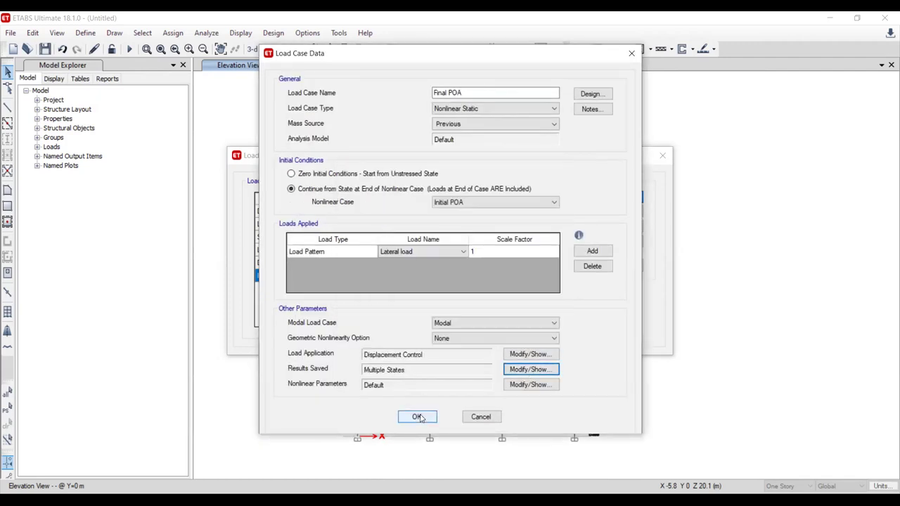
pyautogui.click(417, 416)
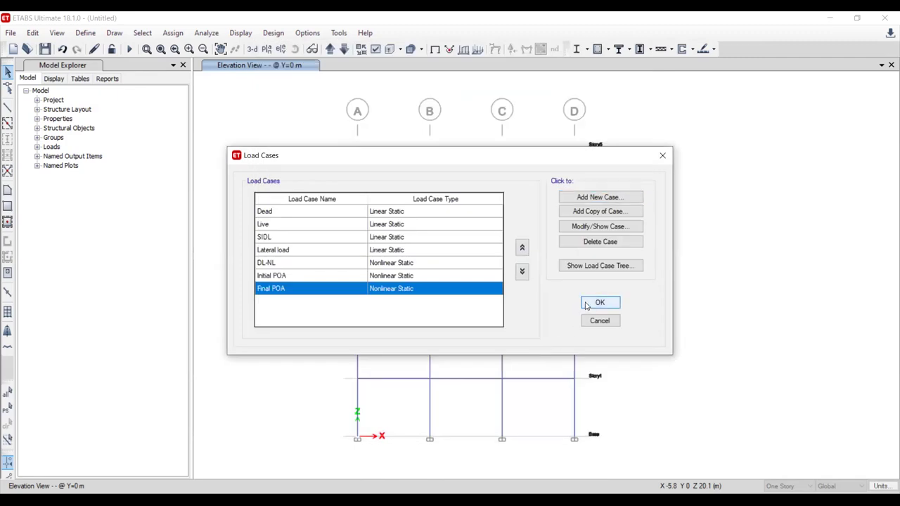
pyautogui.click(600, 303)
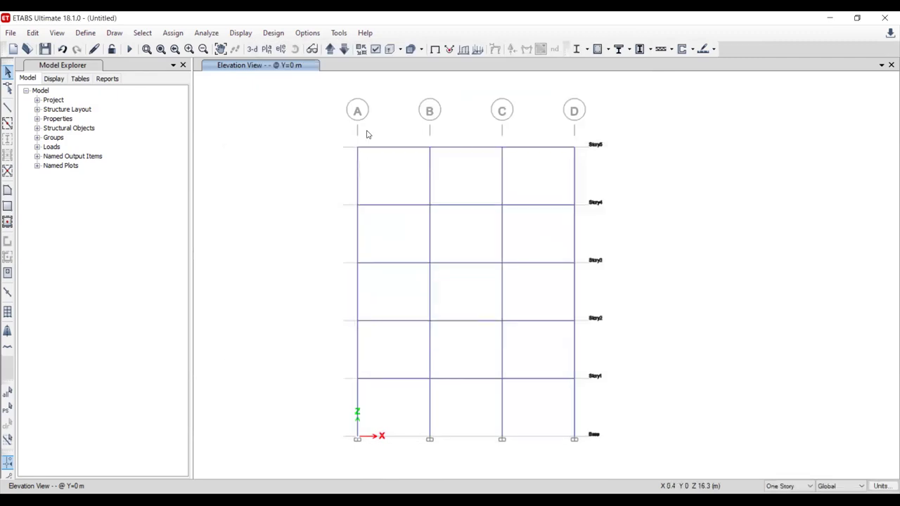
pyautogui.click(432, 52)
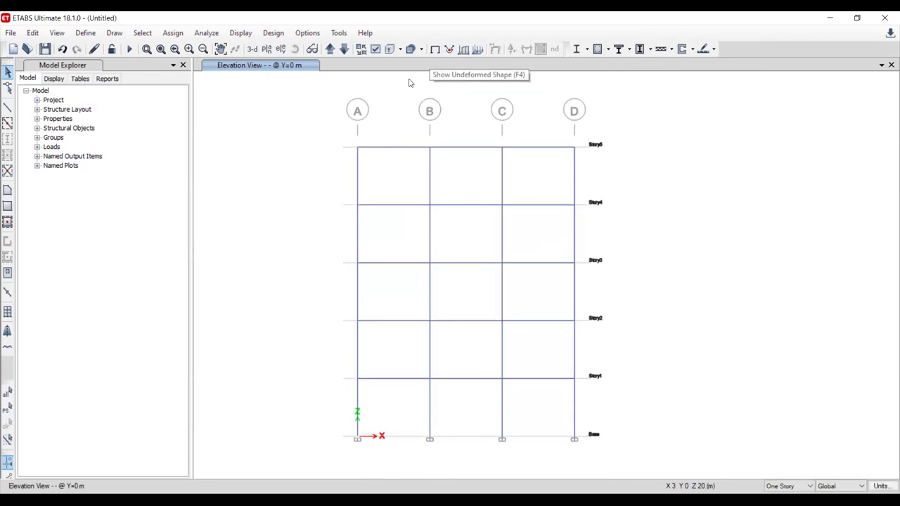
# - Start saving the model under a new name and create a POA-ETABS folder inside the data folder on the Desktop
pyautogui.click(12, 35)
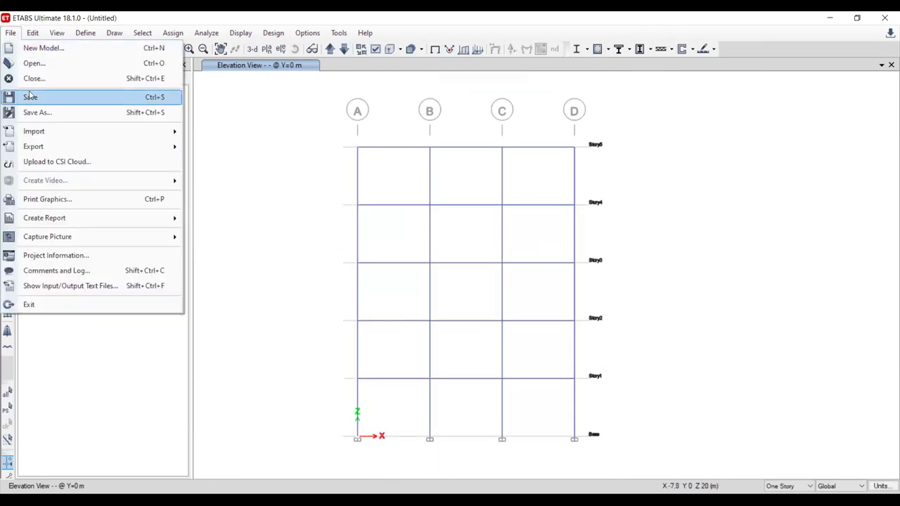
pyautogui.click(35, 111)
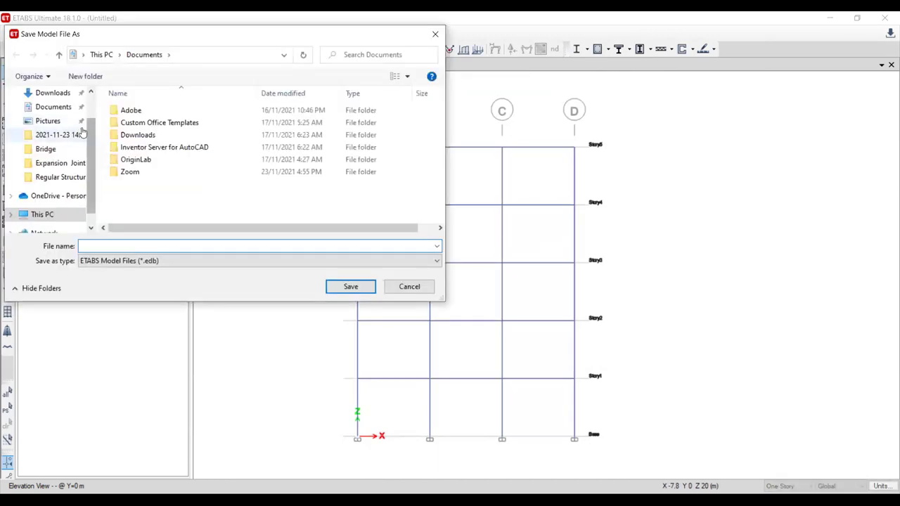
pyautogui.scroll(1, 87, 127)
pyautogui.click(48, 116)
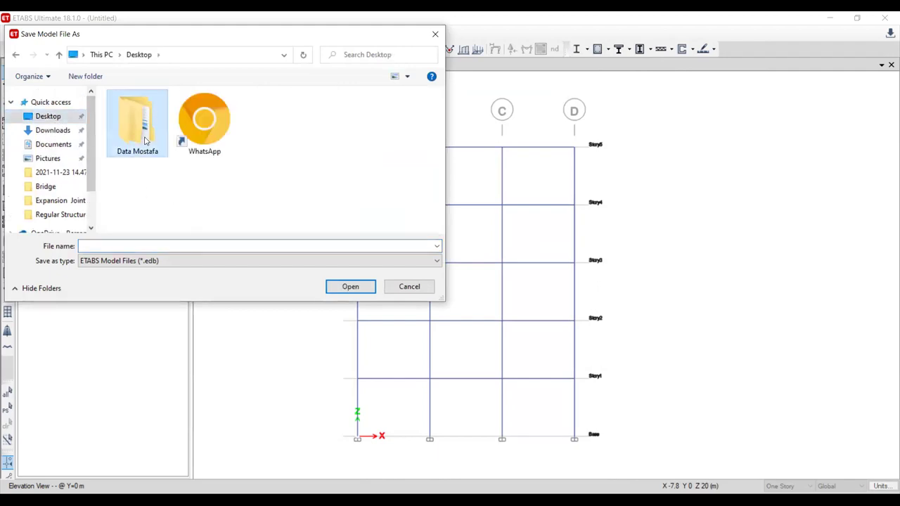
pyautogui.doubleClick(144, 137)
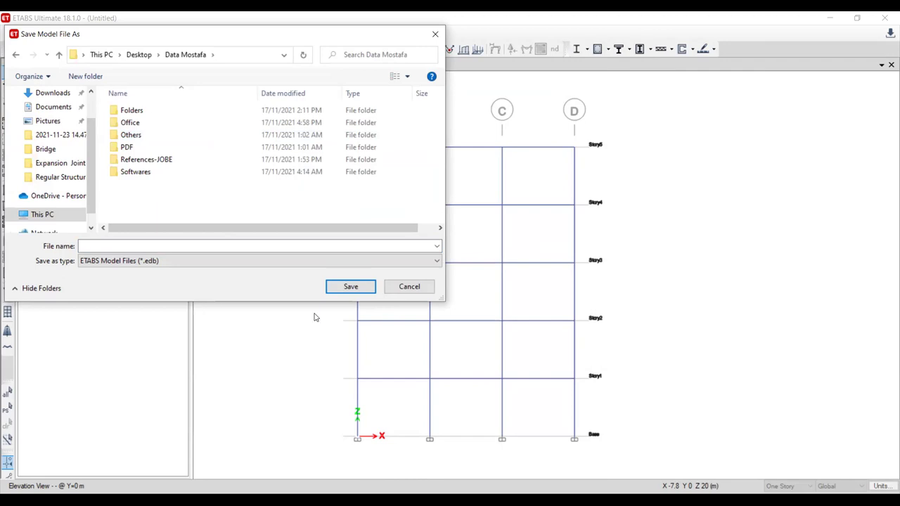
pyautogui.hotkey('ctrl', 'shift', 'n')
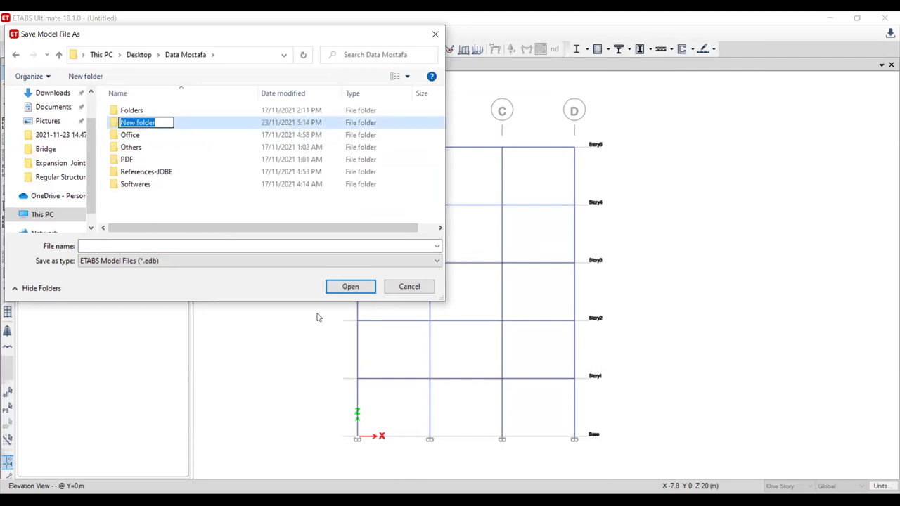
pyautogui.write('POA-ETABS')
pyautogui.click(219, 210)
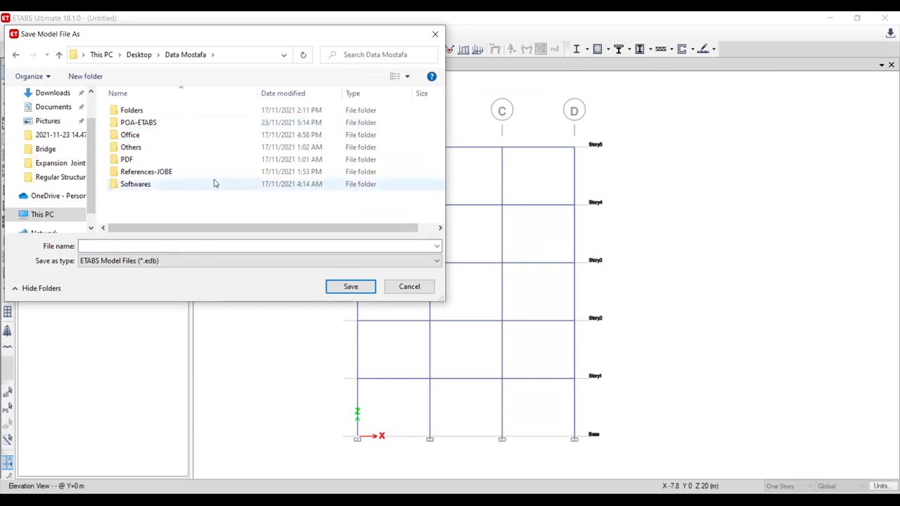
# - Save the model as POA-ETABS MODEL inside the POA-ETABS folder
pyautogui.doubleClick(175, 122)
pyautogui.click(129, 245)
pyautogui.write('POA-ETABS MODEL')
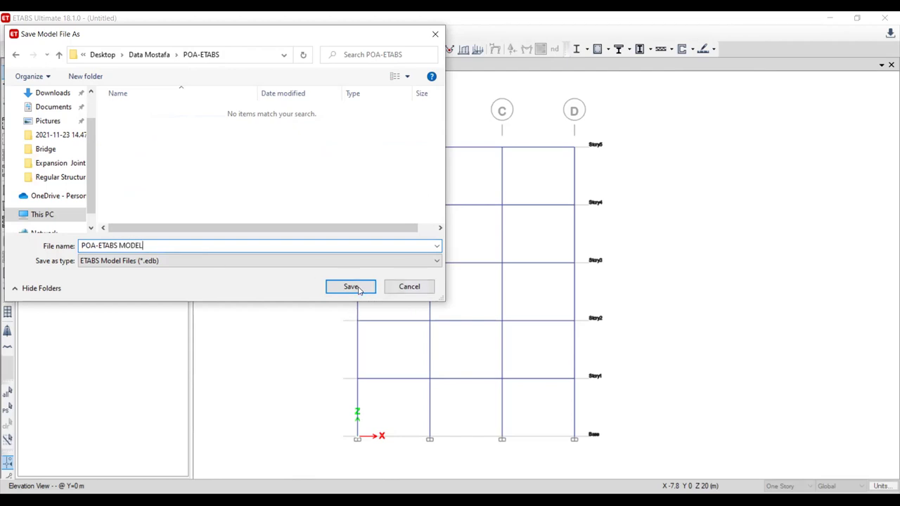
pyautogui.click(351, 287)
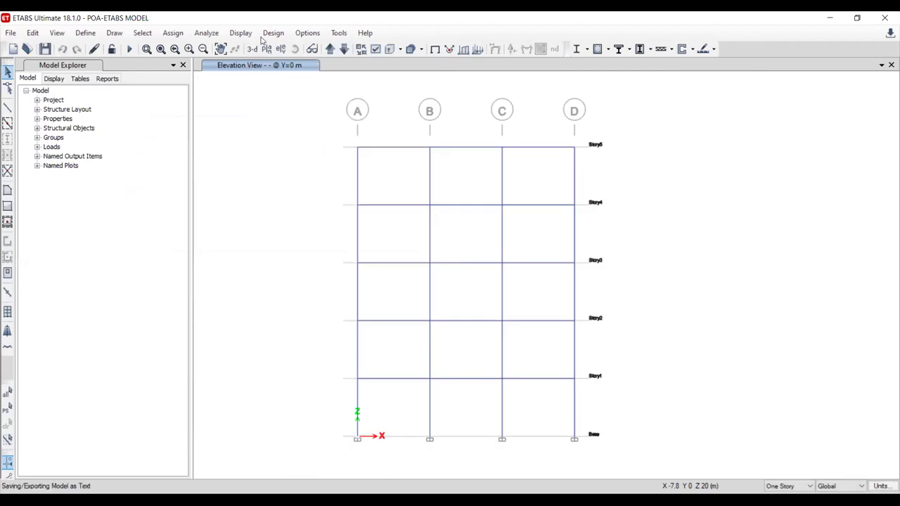
# - Run the analysis for all load cases and dismiss the analysis messages
pyautogui.click(206, 32)
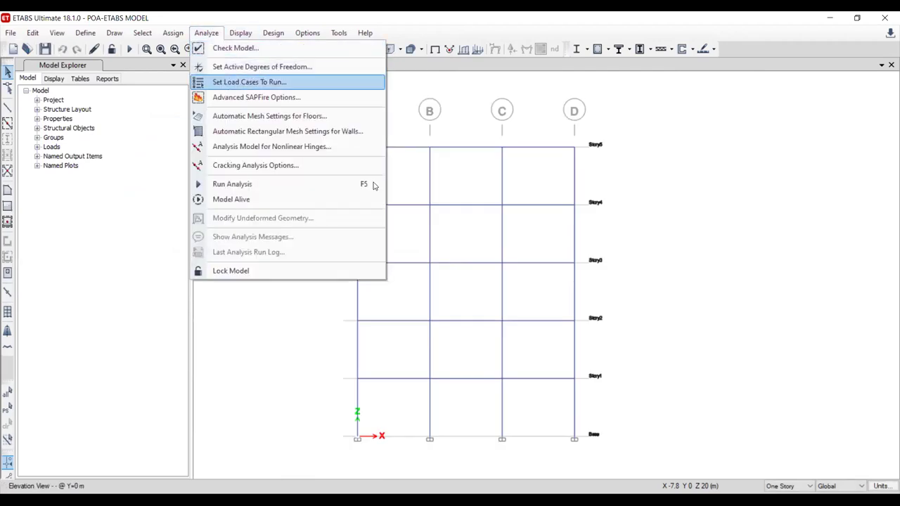
pyautogui.click(228, 82)
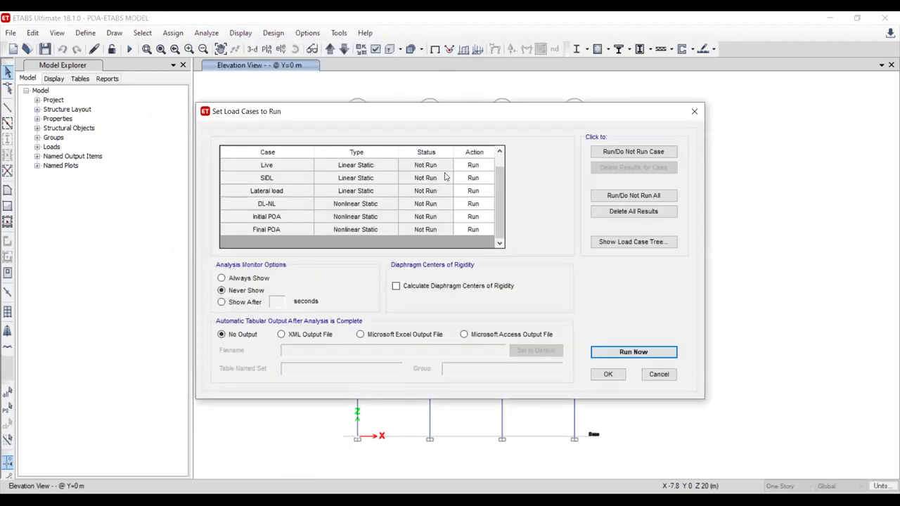
pyautogui.click(633, 352)
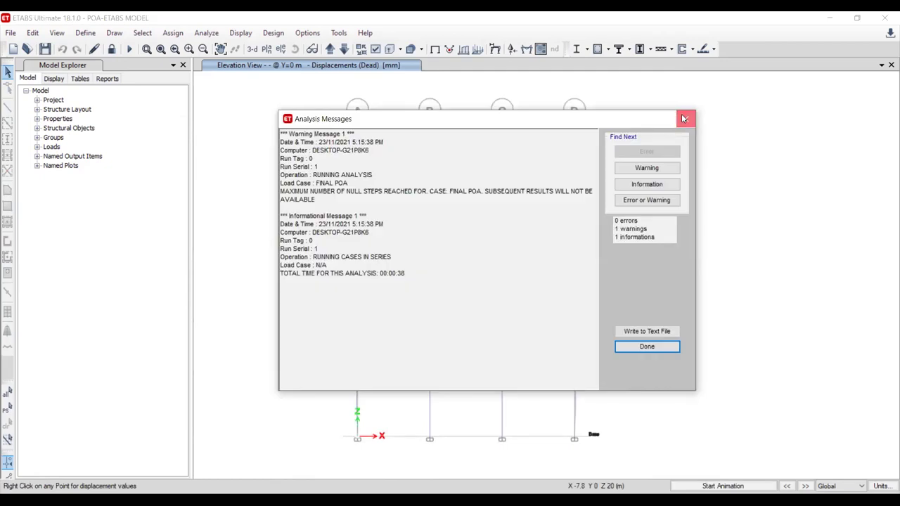
pyautogui.click(684, 119)
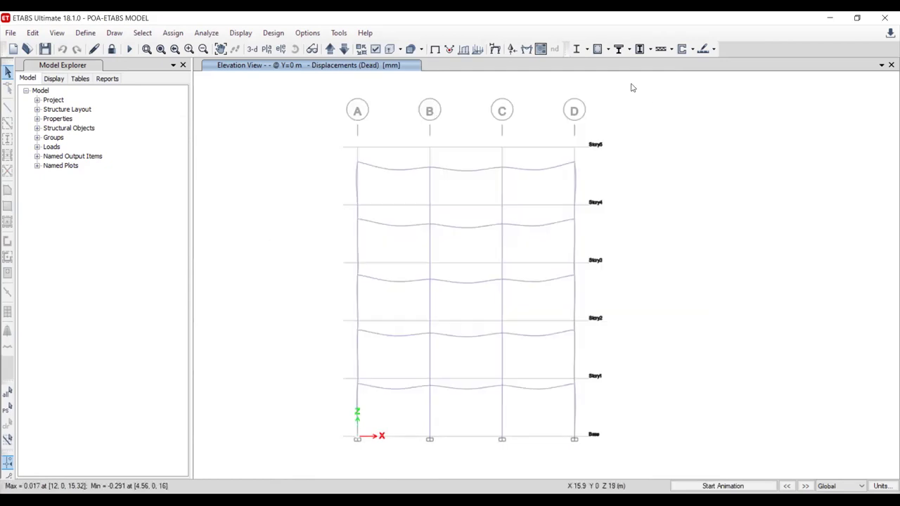
# - Display the deformed shape for the Final POA case from step 0 and advance it to step 2
pyautogui.click(494, 48)
pyautogui.click(391, 112)
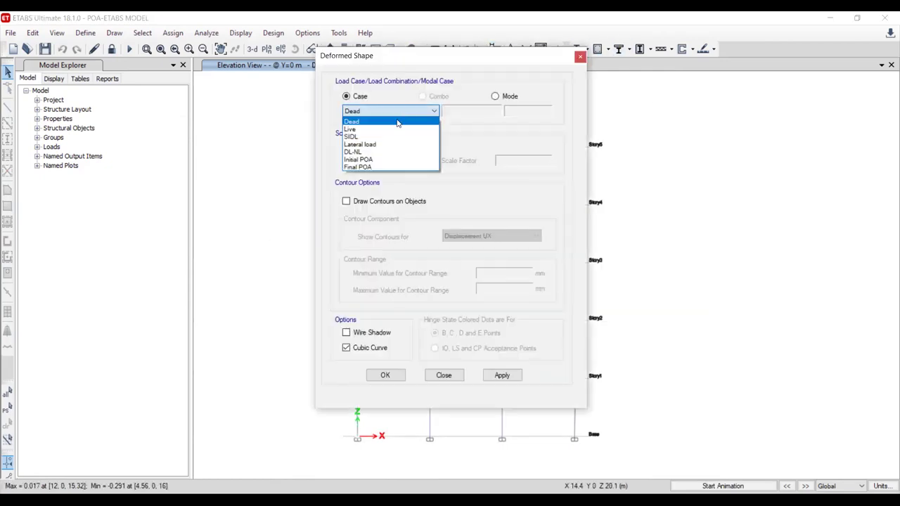
pyautogui.click(387, 168)
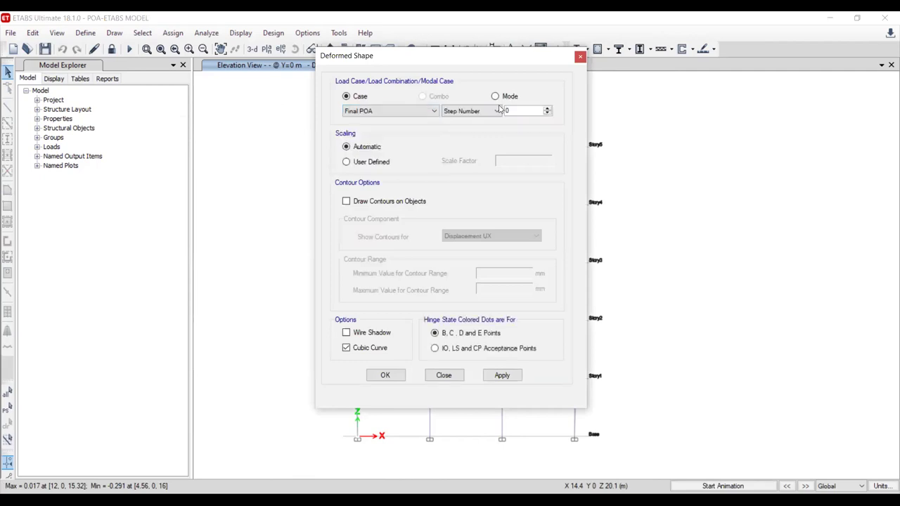
pyautogui.click(502, 375)
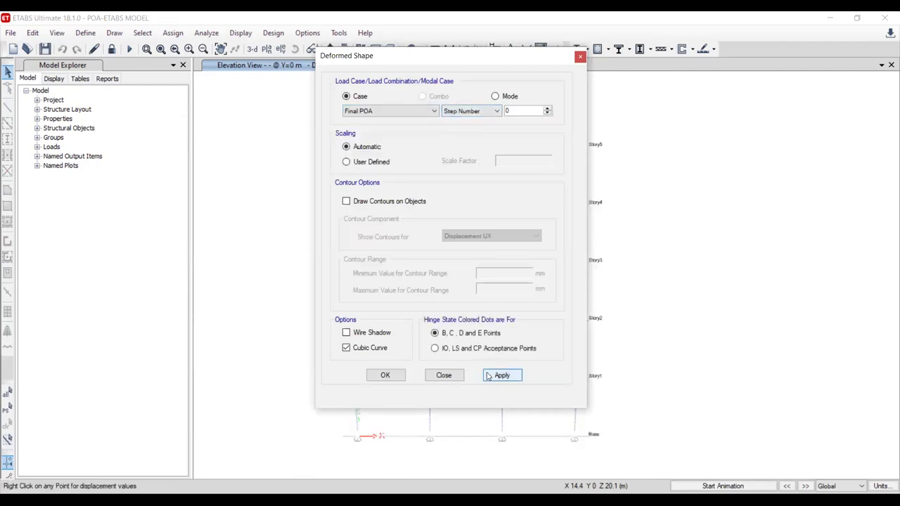
pyautogui.click(443, 374)
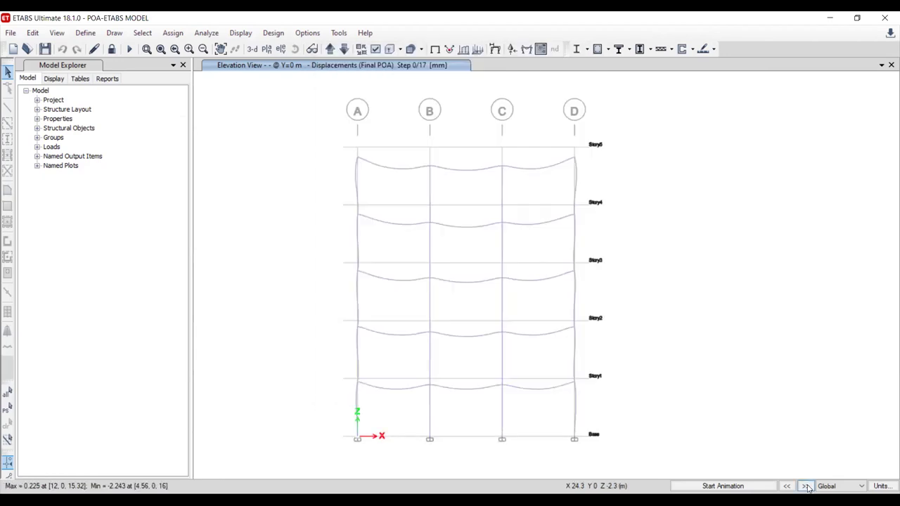
pyautogui.click(805, 486)
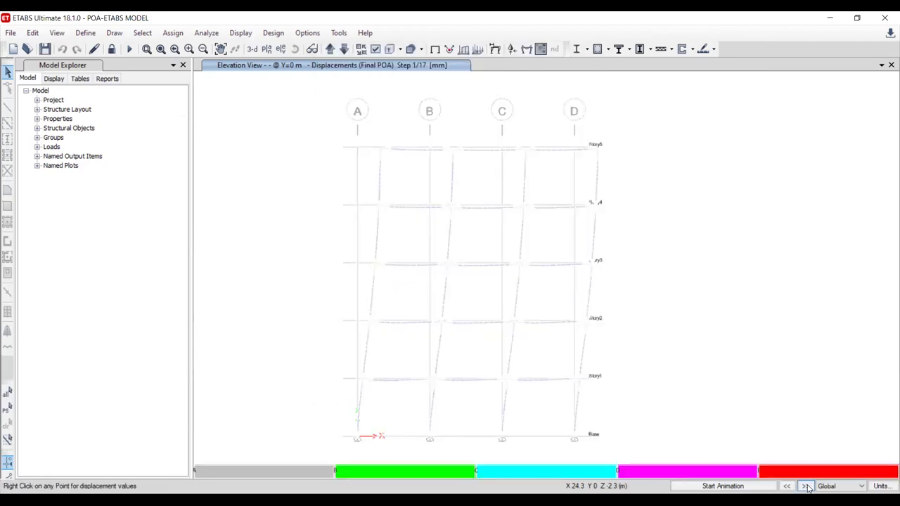
pyautogui.click(805, 485)
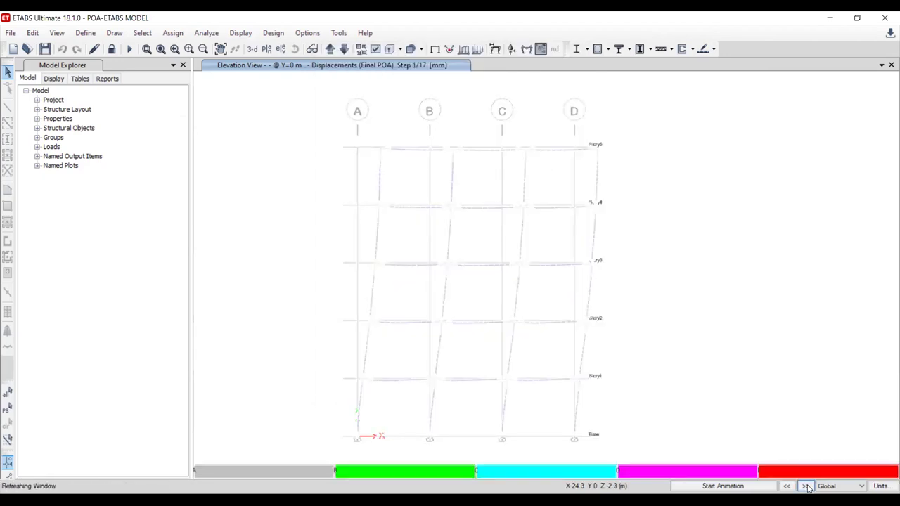
# - Switch the program's graphics mode while the Final POA deformed shape is displayed
pyautogui.click(309, 35)
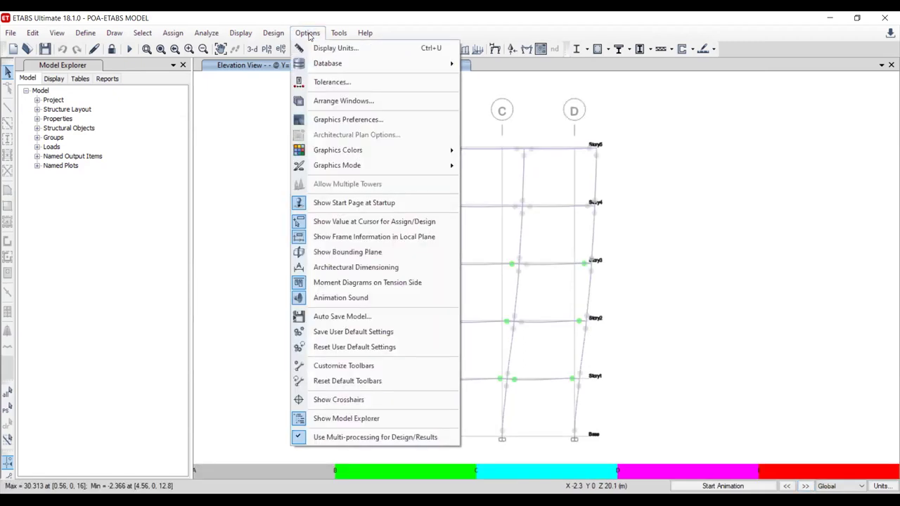
pyautogui.moveTo(371, 152)
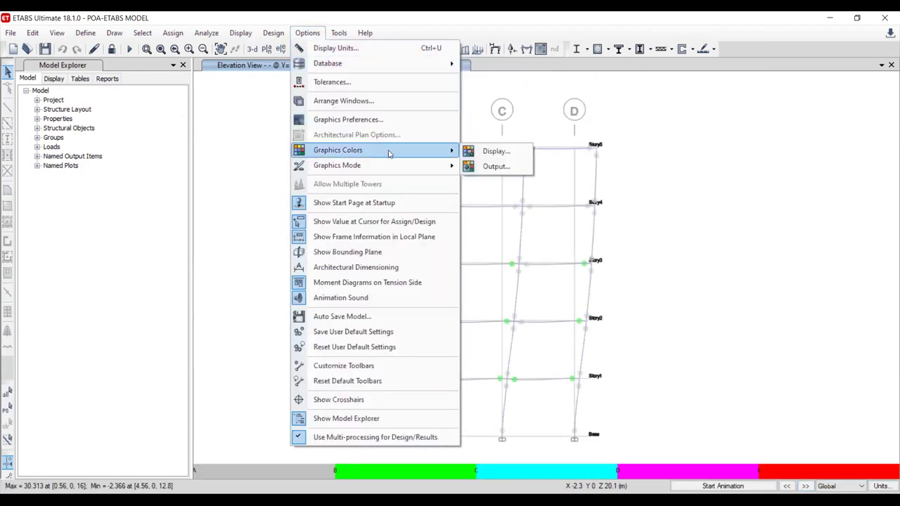
pyautogui.moveTo(455, 165)
pyautogui.click(487, 168)
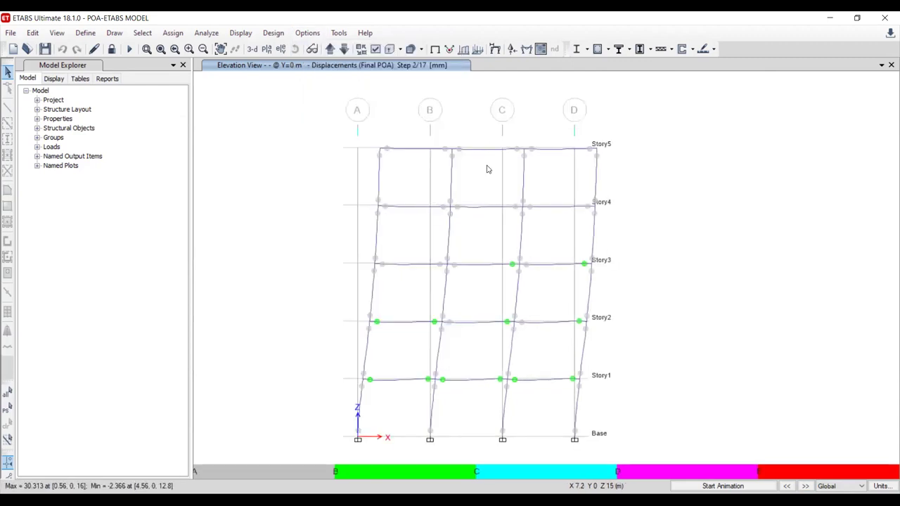
# - Advance through the Final POA deformed shapes up to step 17 to examine how the plastic hinges develop
pyautogui.click(800, 489)
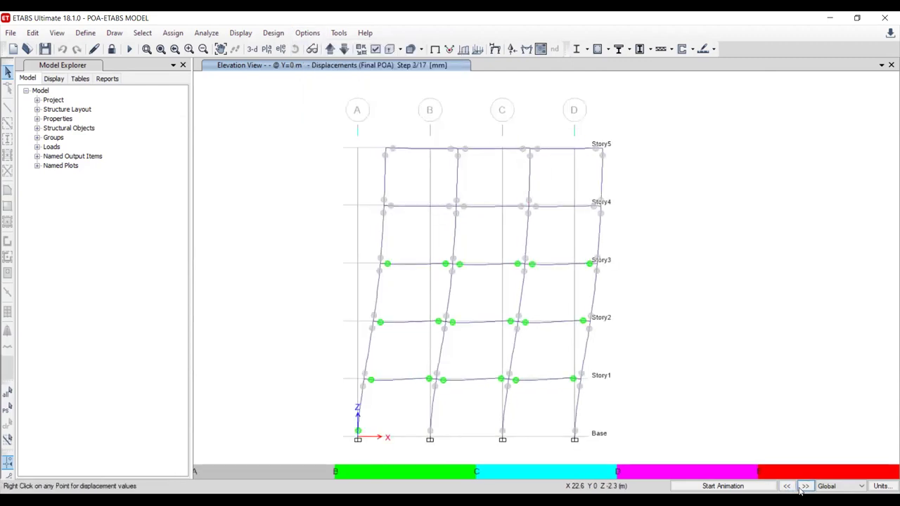
pyautogui.click(805, 485)
pyautogui.click(803, 486)
pyautogui.click(804, 486)
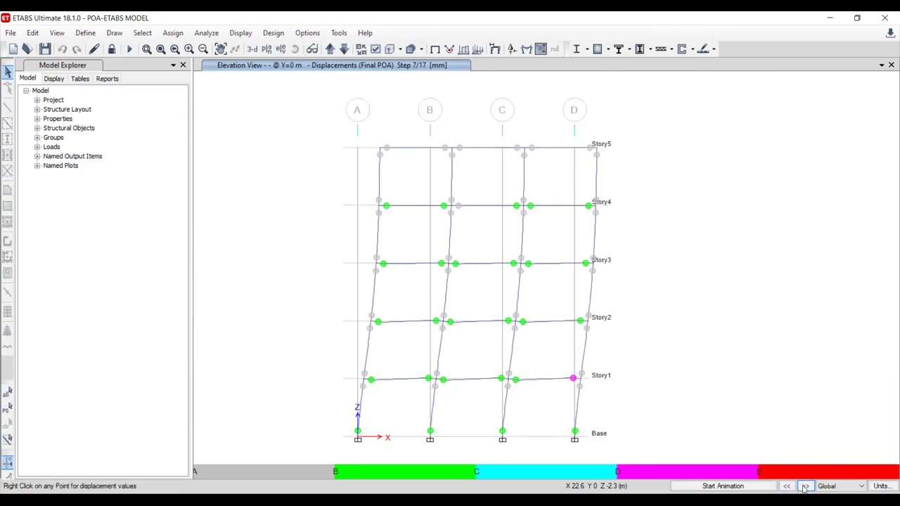
pyautogui.click(805, 485)
pyautogui.click(804, 486)
pyautogui.click(805, 486)
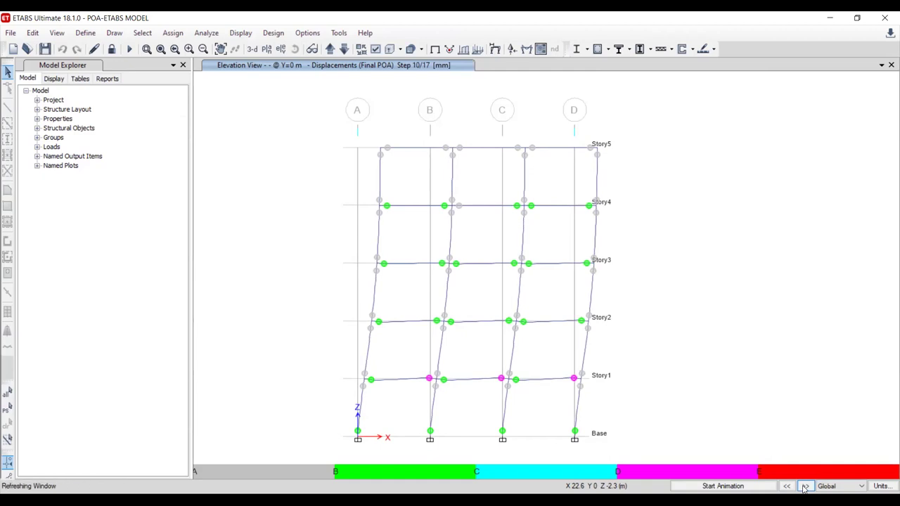
pyautogui.click(804, 485)
pyautogui.click(805, 486)
pyautogui.click(805, 486)
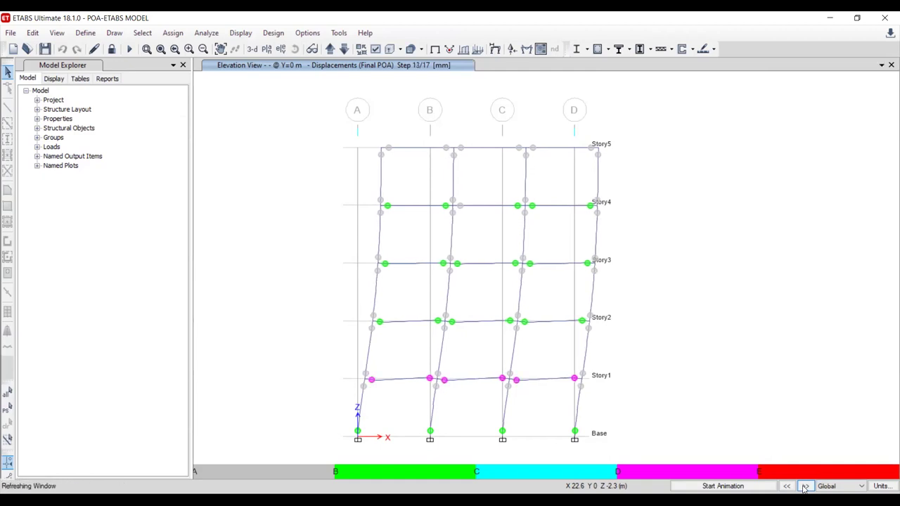
pyautogui.click(805, 485)
pyautogui.click(805, 486)
pyautogui.click(805, 485)
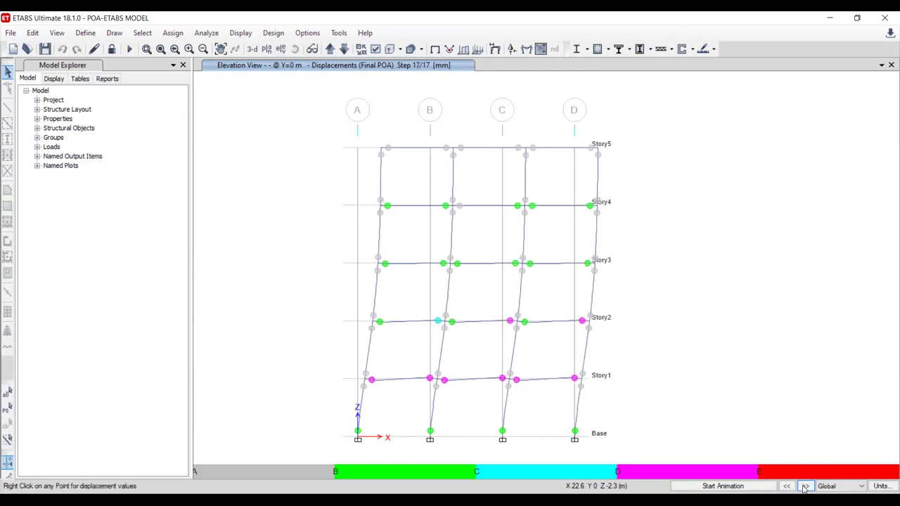
pyautogui.click(804, 486)
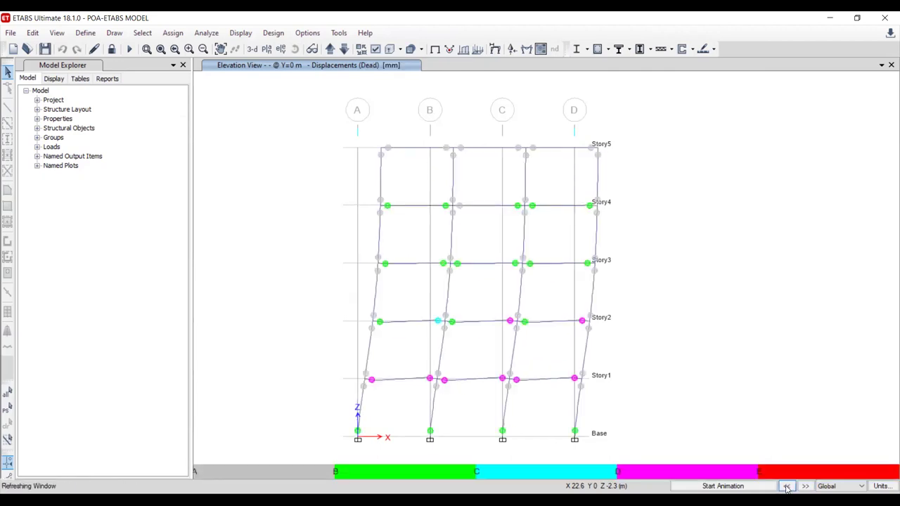
# - Display the static pushover curve of base shear versus monitored displacement for Final POA
pyautogui.moveTo(439, 235); pyautogui.dragTo(426, 201, button='middle')
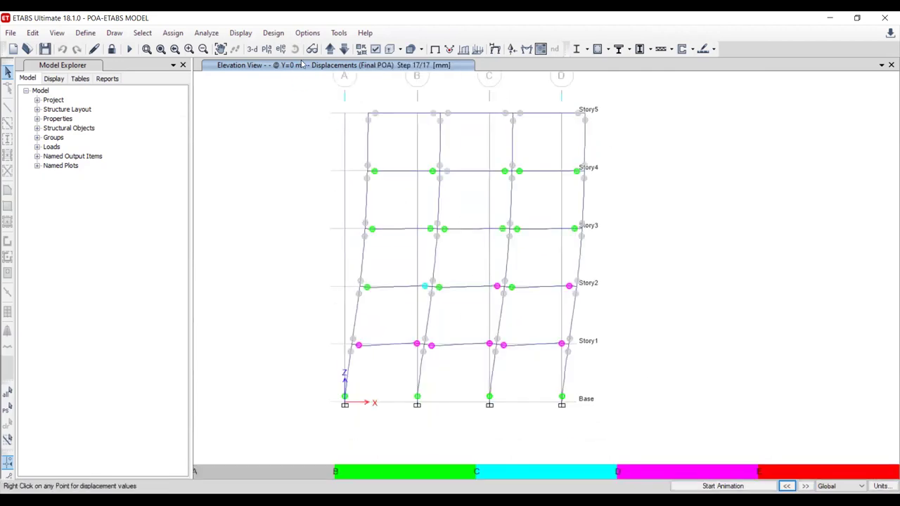
pyautogui.click(241, 33)
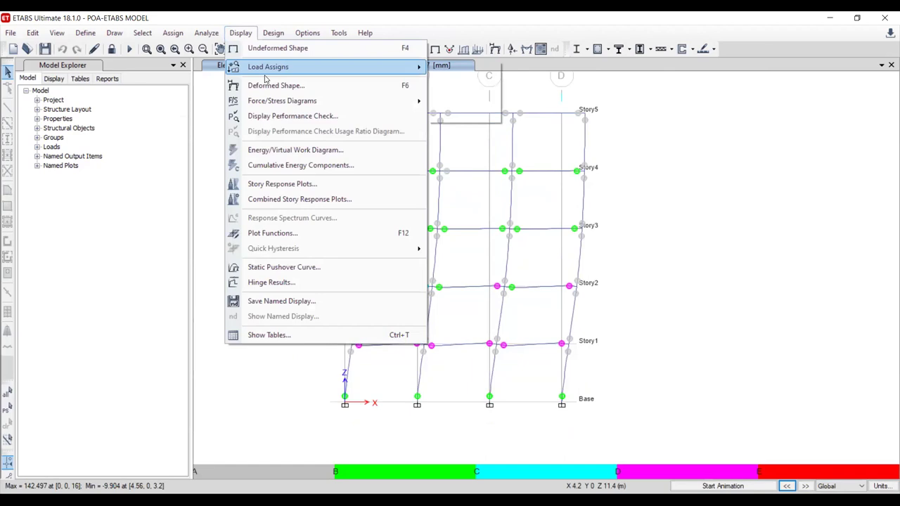
pyautogui.click(314, 271)
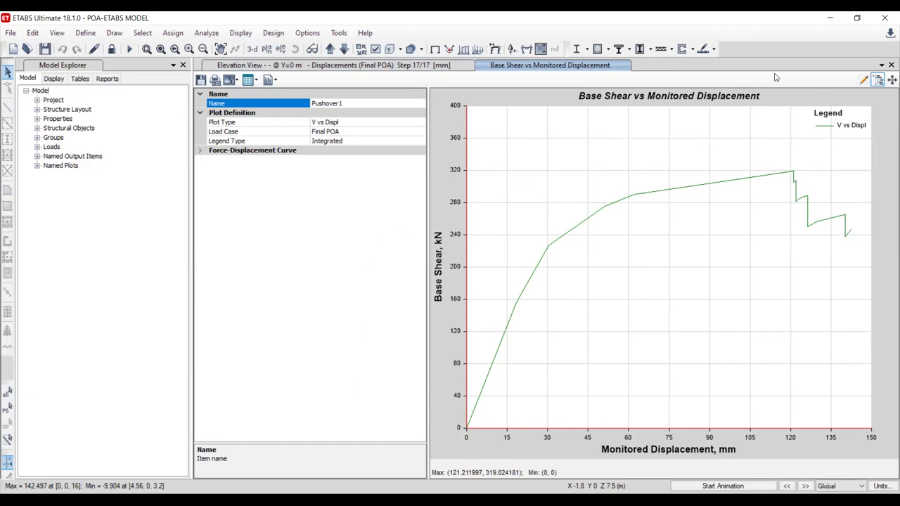
# - Examine the pushover curve's tabulated displacement, base force and hinge states down to step 17, and close the table
pyautogui.click(271, 81)
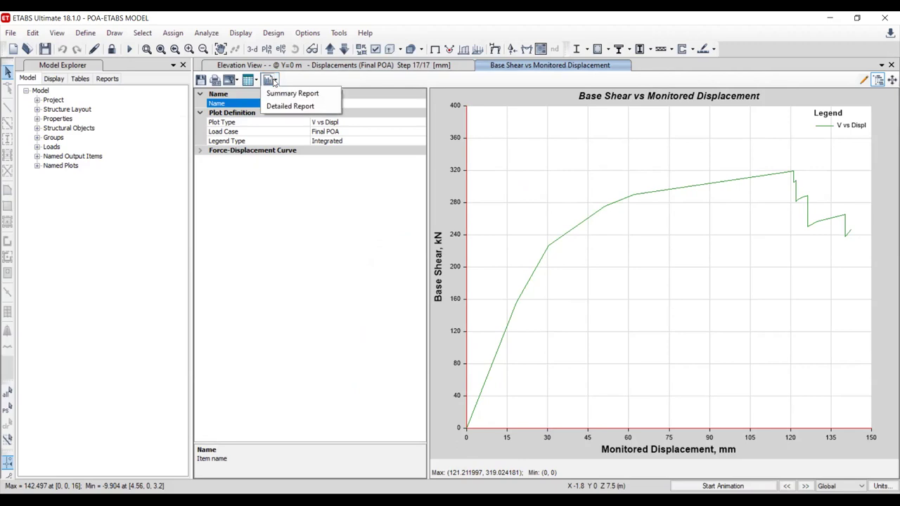
pyautogui.click(257, 81)
pyautogui.click(257, 81)
pyautogui.click(257, 80)
pyautogui.press('Return')
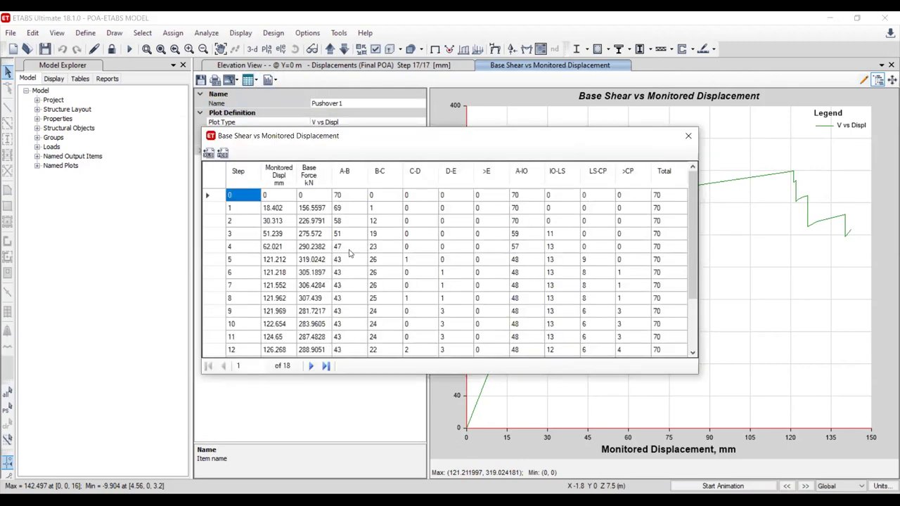
pyautogui.scroll(-2, 315, 226)
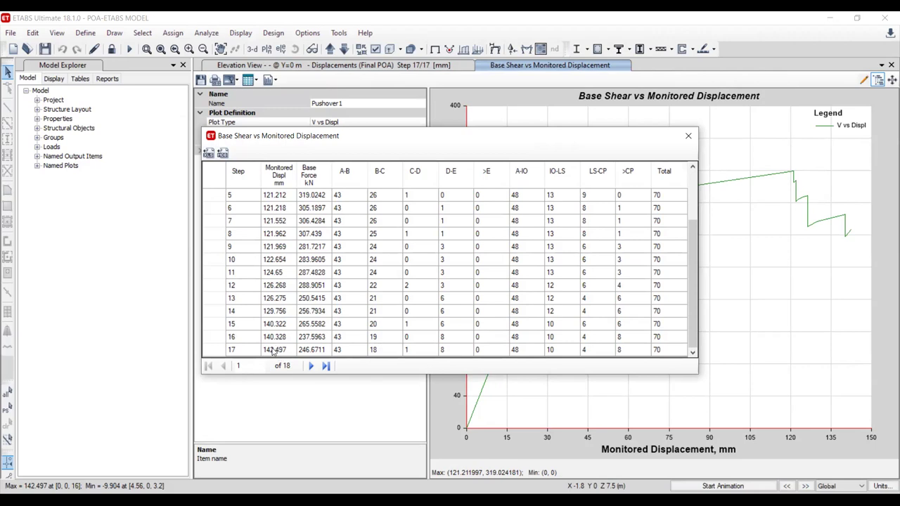
pyautogui.click(687, 136)
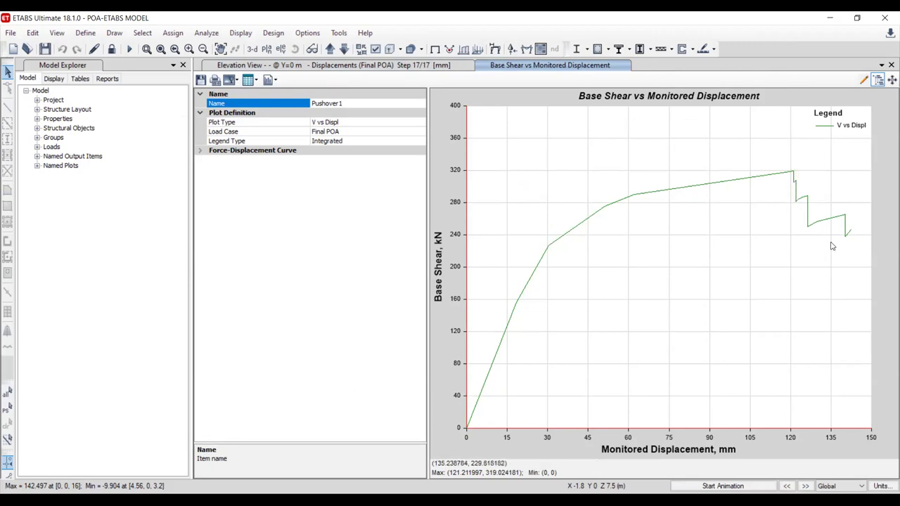
# - View the summary report of the pushover curve, and close both the report and the curve plot
pyautogui.click(269, 80)
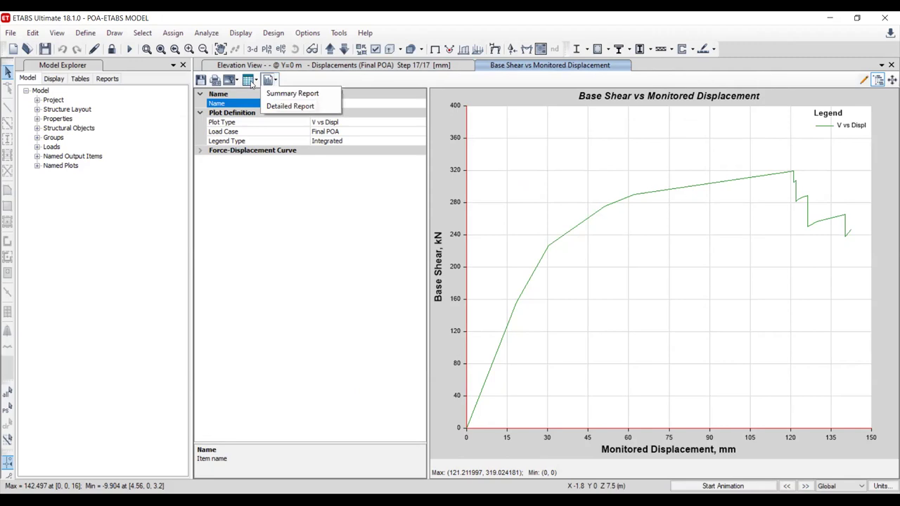
pyautogui.click(251, 83)
pyautogui.click(269, 80)
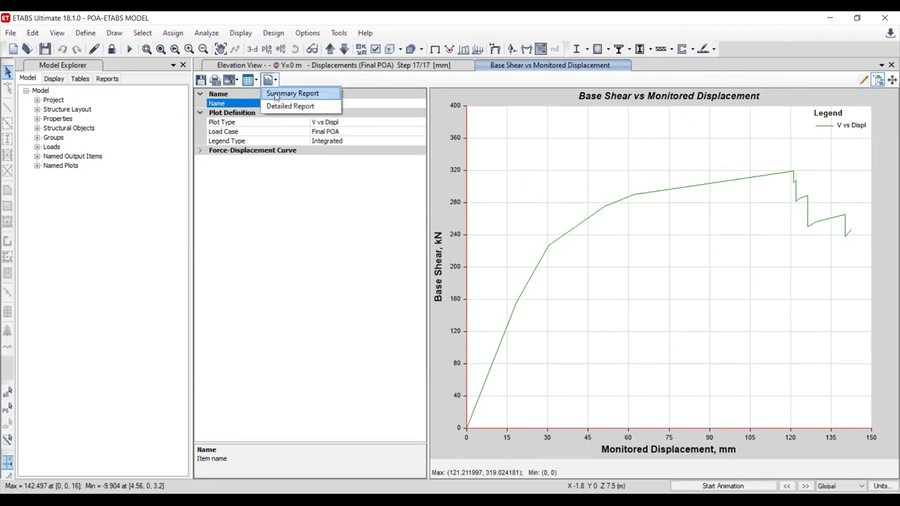
pyautogui.click(292, 93)
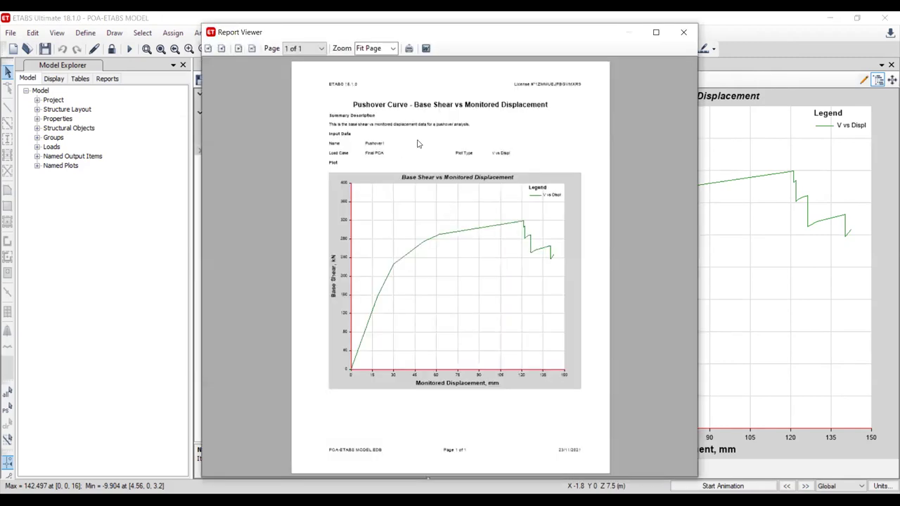
pyautogui.click(684, 32)
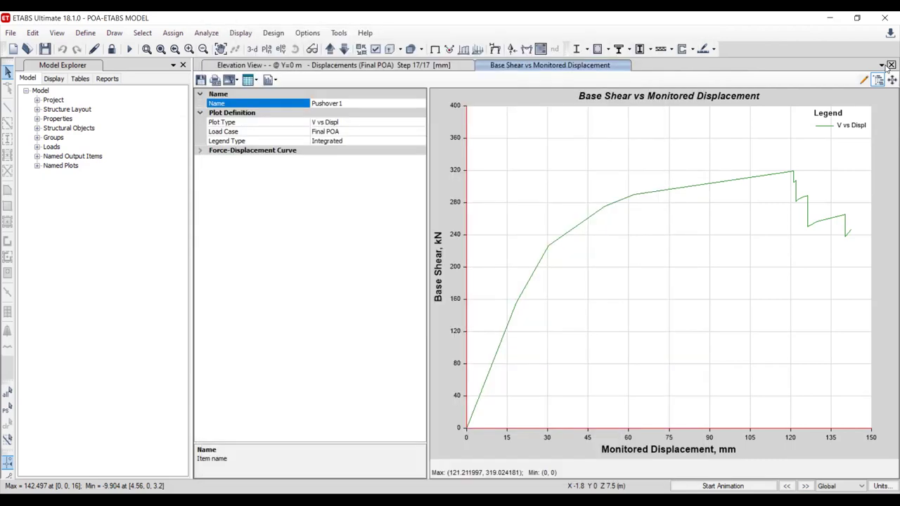
pyautogui.click(890, 65)
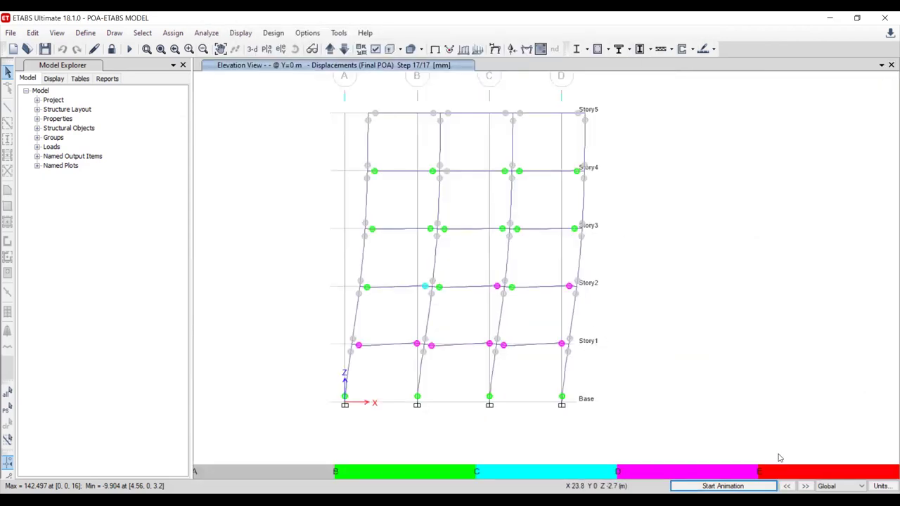
# - Cycle the deformed shape forward through the other load cases to step 1 of Final POA
pyautogui.click(805, 486)
pyautogui.click(804, 487)
pyautogui.click(805, 486)
pyautogui.click(805, 487)
pyautogui.click(805, 486)
pyautogui.click(804, 486)
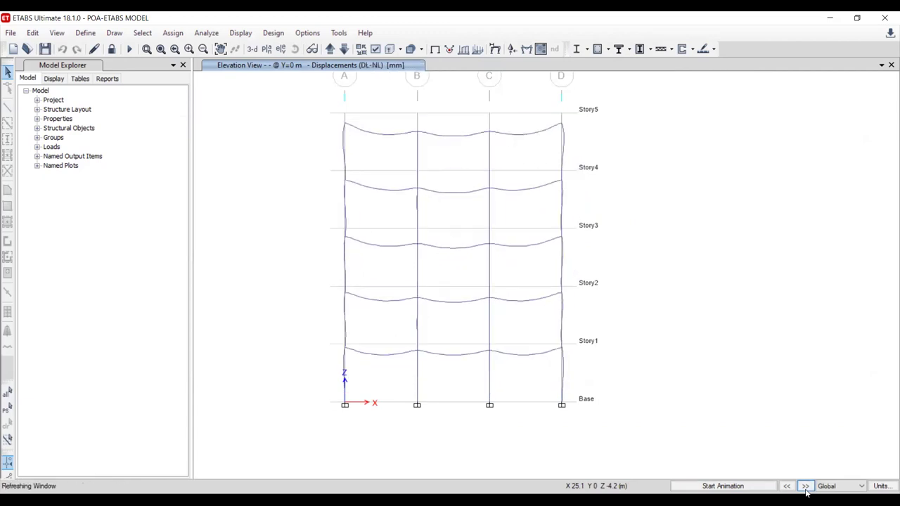
pyautogui.click(804, 487)
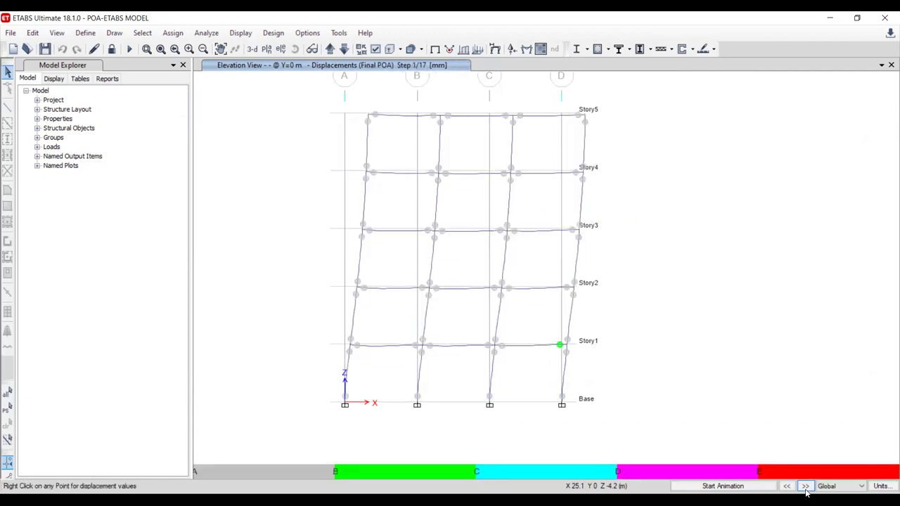
# - Advance the Final POA deformed shape from step 1 to step 7, and play and stop its animation
pyautogui.click(805, 488)
pyautogui.click(805, 487)
pyautogui.click(804, 487)
pyautogui.click(805, 487)
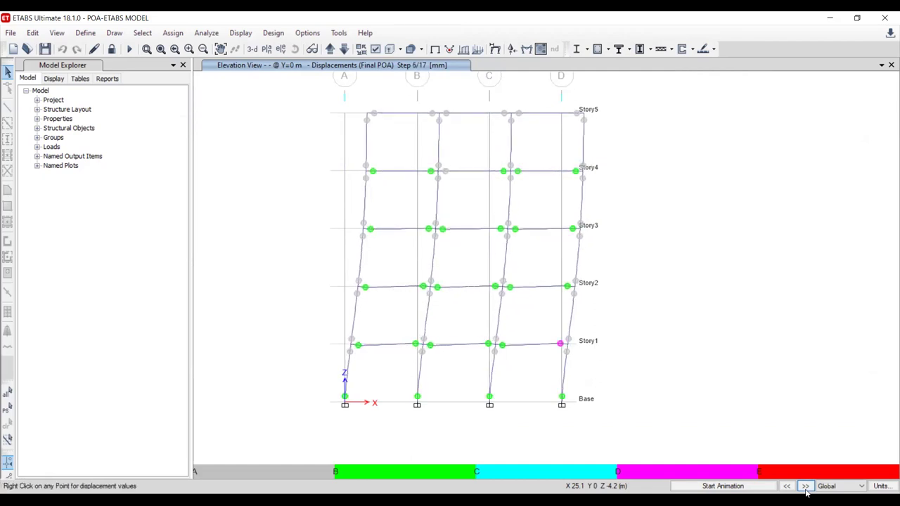
pyautogui.click(739, 486)
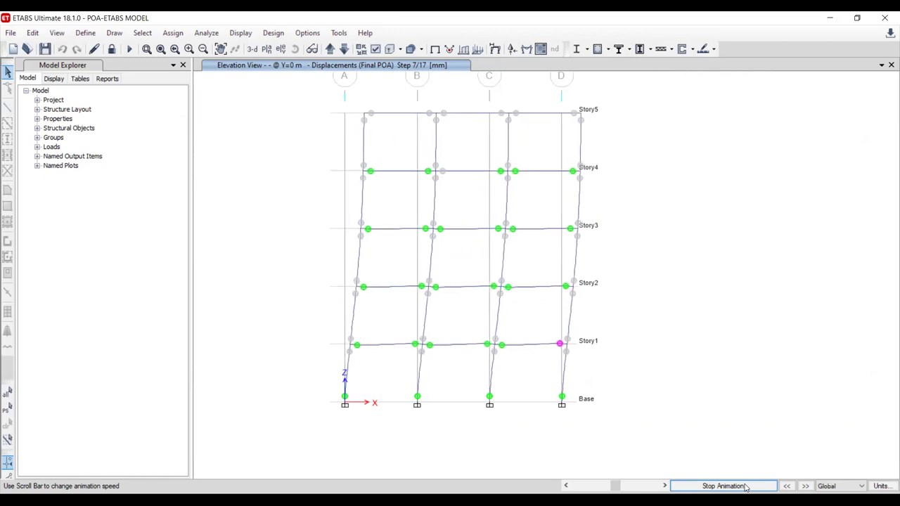
pyautogui.click(745, 486)
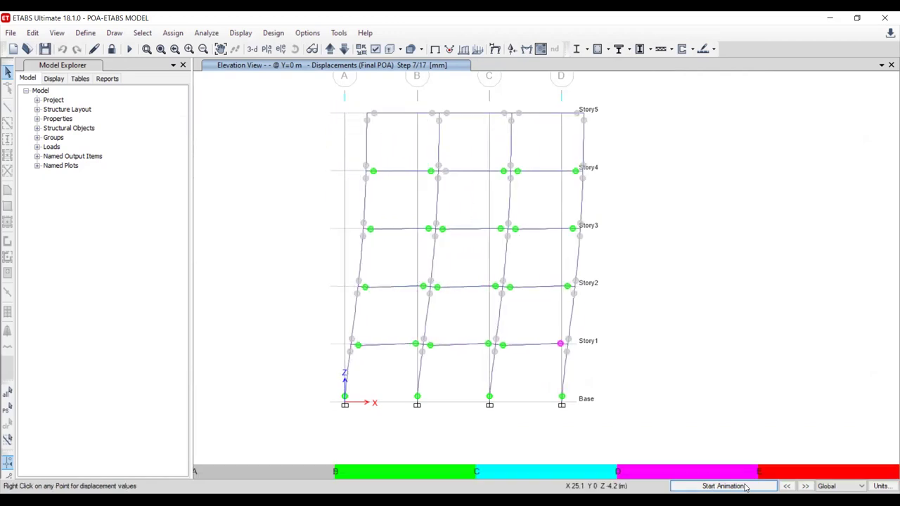
# - Advance the Final POA deformed shape to step 17 to follow the hinge formation
pyautogui.click(805, 487)
pyautogui.click(806, 486)
pyautogui.click(806, 487)
pyautogui.click(805, 486)
pyautogui.click(805, 486)
pyautogui.click(806, 486)
pyautogui.click(806, 487)
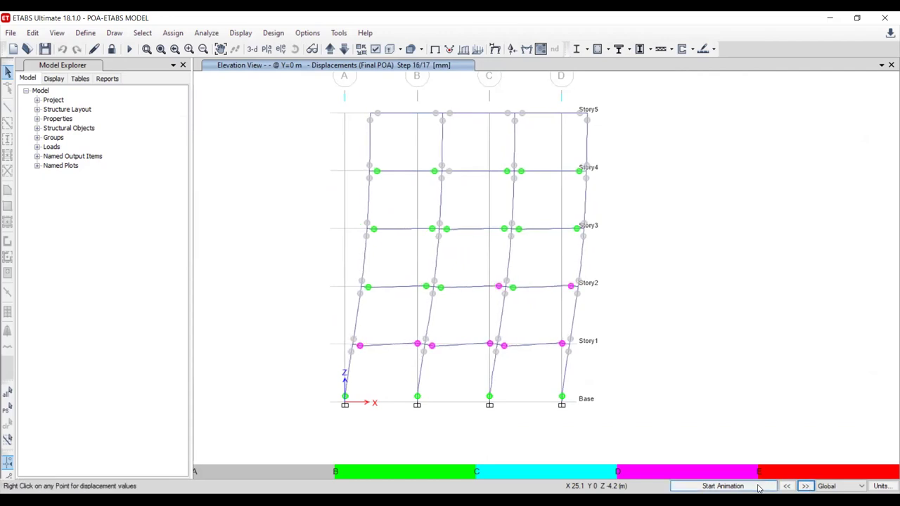
pyautogui.click(805, 486)
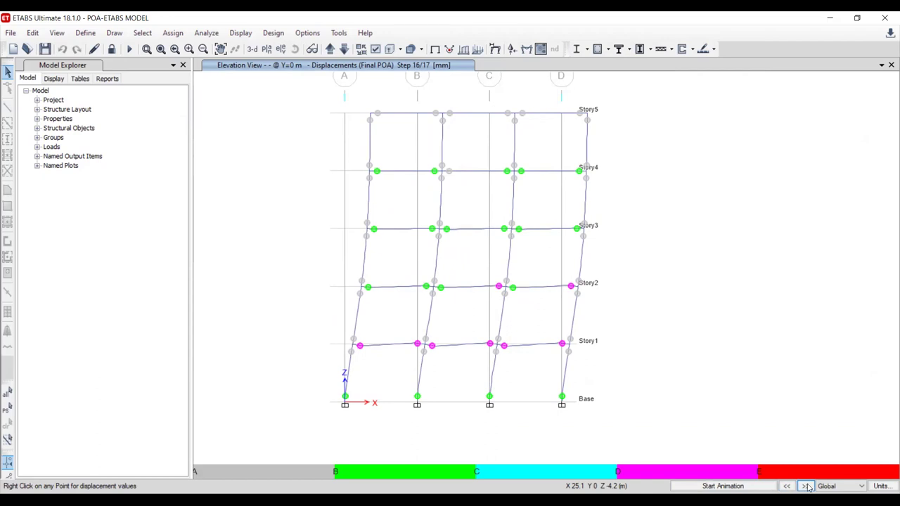
# - Animate the step 17 deformed shape briefly, and check the point displacements of the Story5 joint on grid D
pyautogui.click(722, 486)
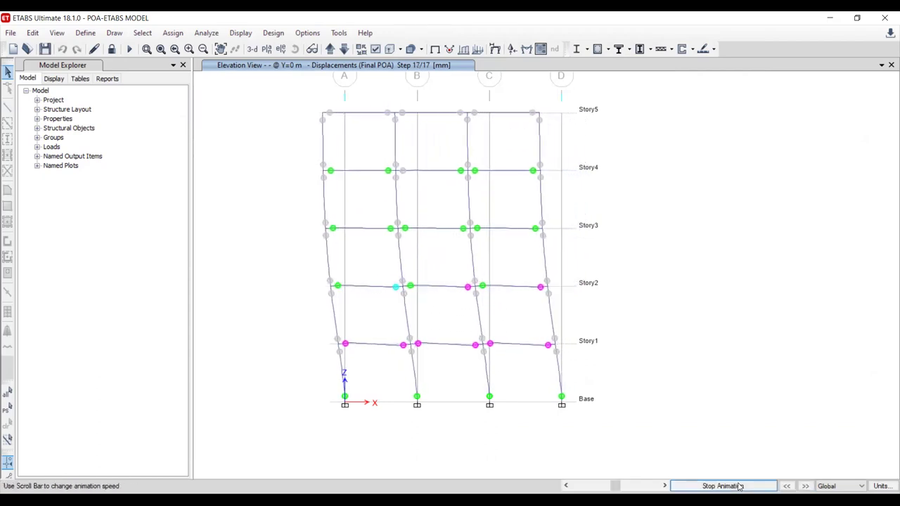
pyautogui.click(722, 486)
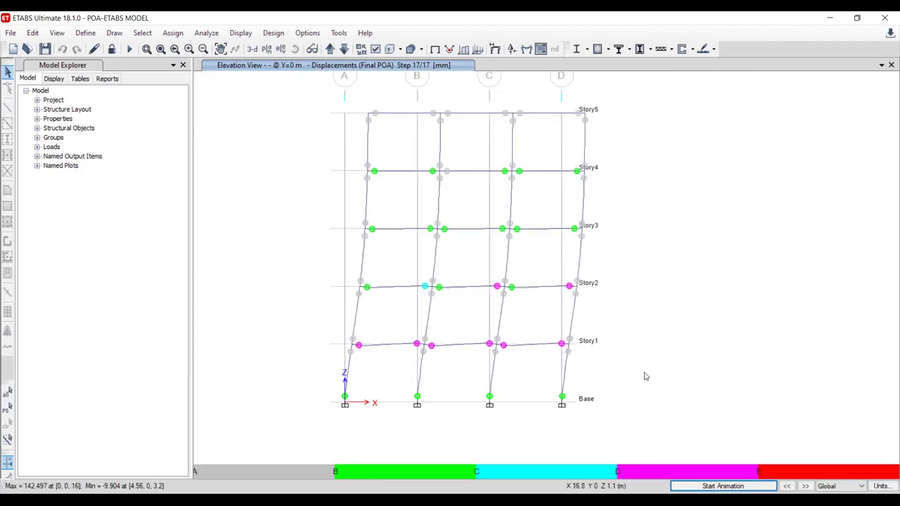
pyautogui.rightClick(585, 115)
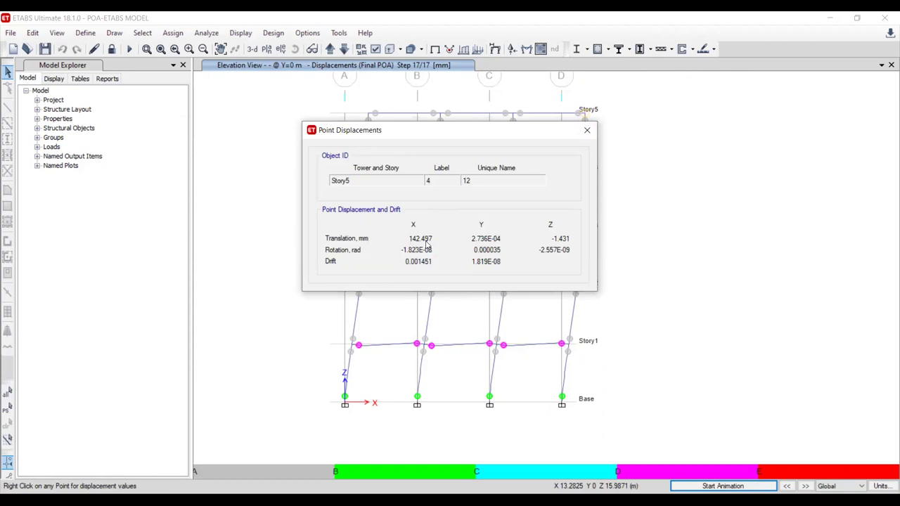
pyautogui.click(588, 130)
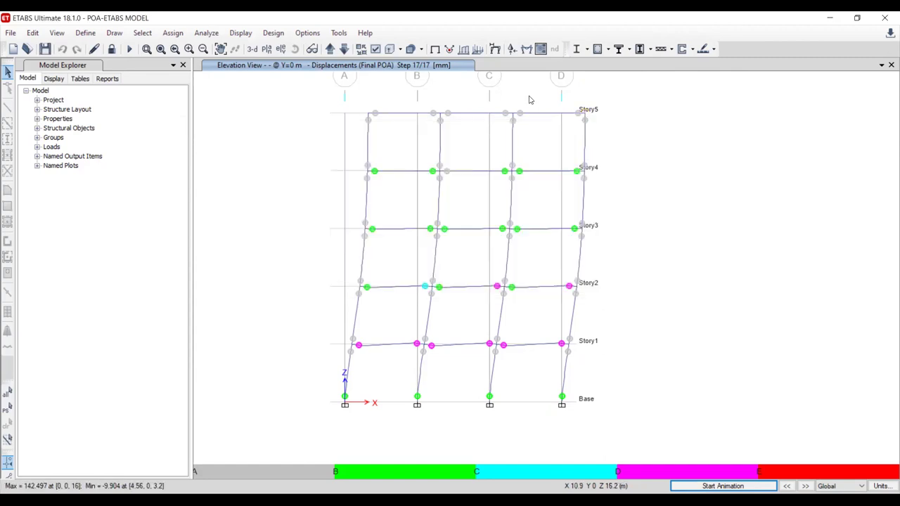
# - Display the filled Moment 3-3 diagram of the frames for the SIDL load case
pyautogui.click(525, 49)
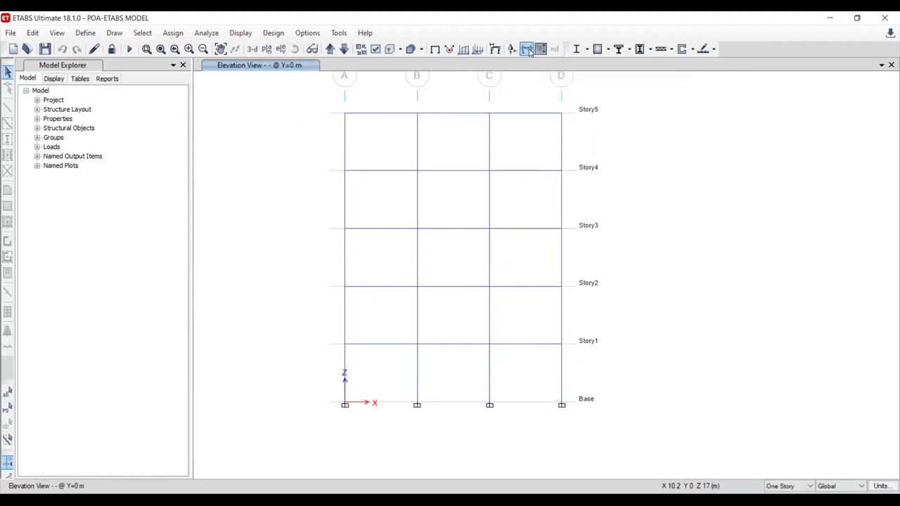
pyautogui.press('F8')
pyautogui.click(390, 157)
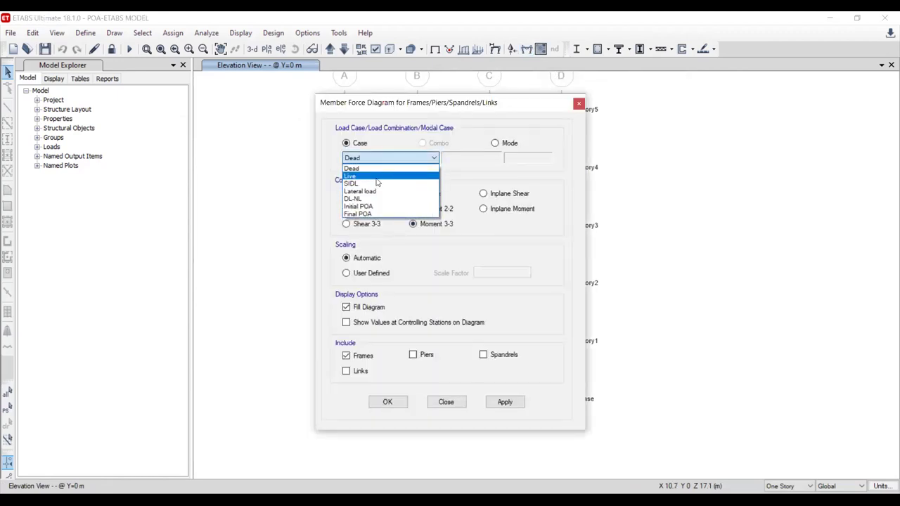
pyautogui.click(378, 183)
pyautogui.click(506, 402)
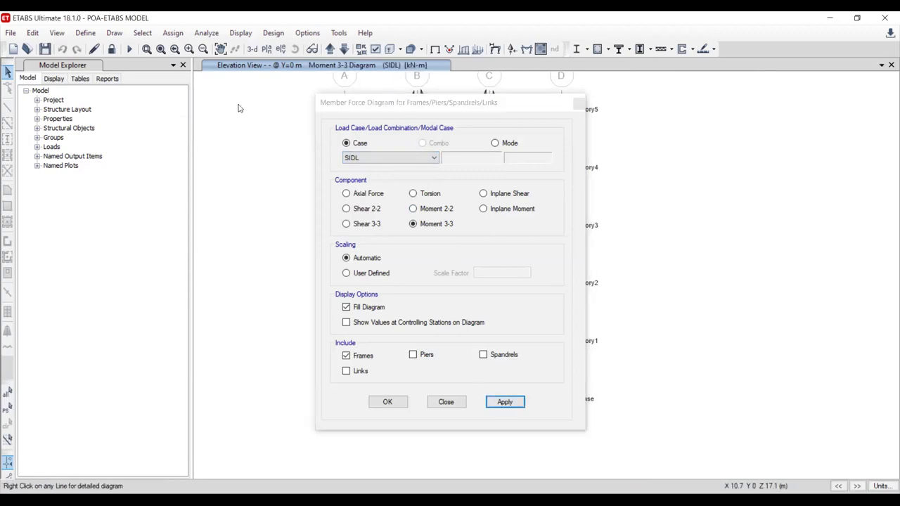
# - Move the force diagram dialog off the frame, and display the Shear 2-2 and Axial Force diagrams for SIDL
pyautogui.moveTo(353, 102); pyautogui.dragTo(89, 107)
pyautogui.click(104, 214)
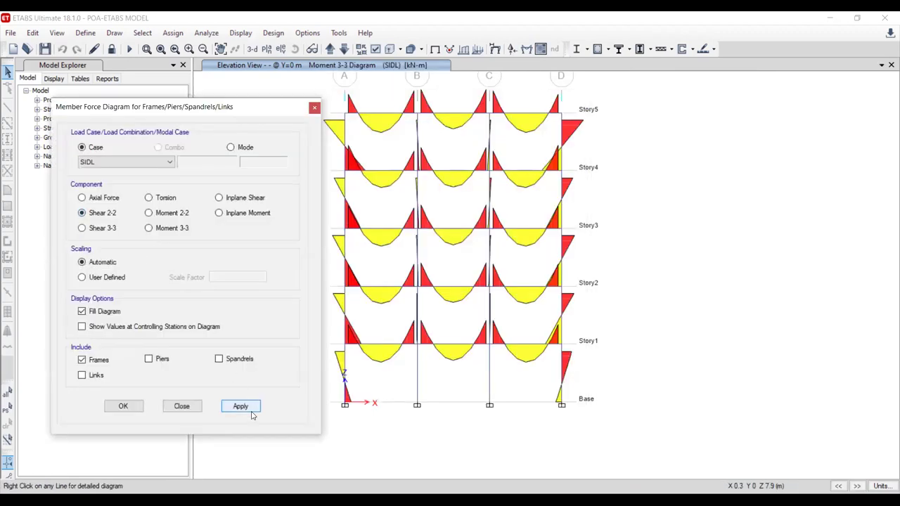
pyautogui.click(246, 409)
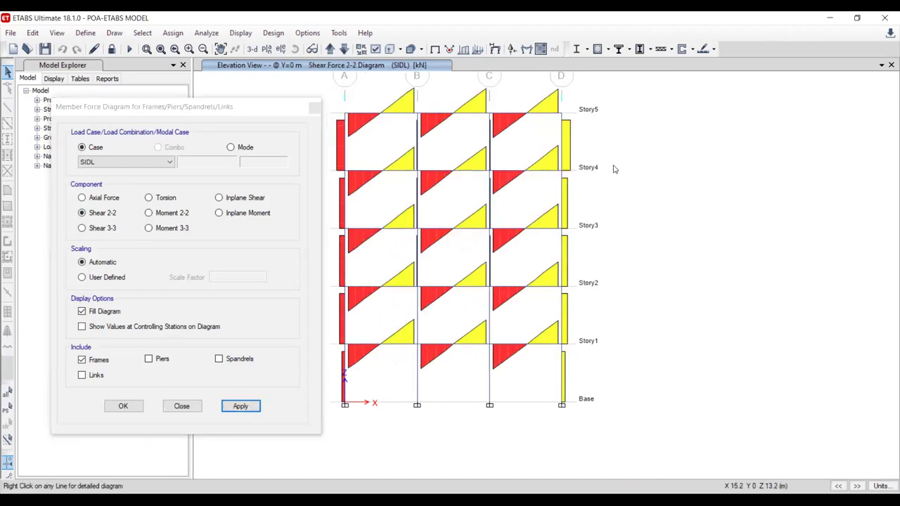
pyautogui.click(106, 198)
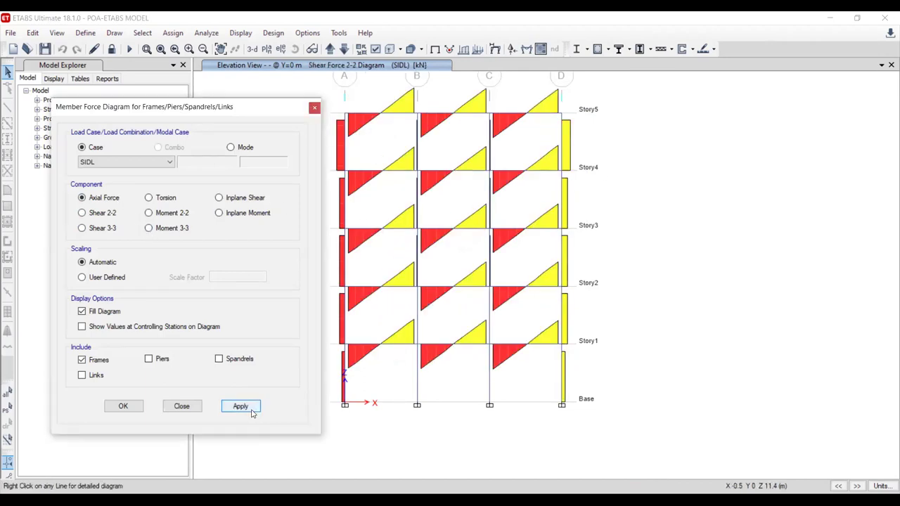
pyautogui.click(240, 406)
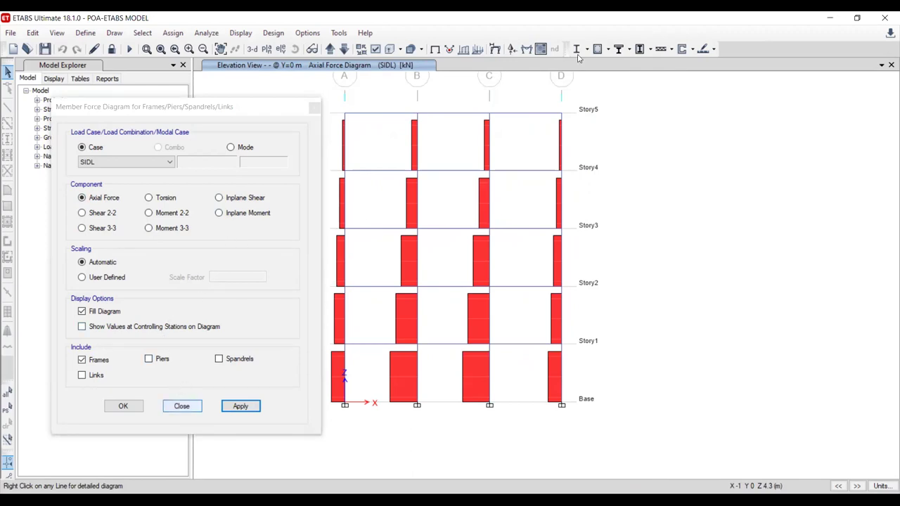
# - Display the Final POA deformed shape at step 17 with Displacement UX contours drawn on objects
pyautogui.press('F6')
pyautogui.click(373, 202)
pyautogui.click(501, 375)
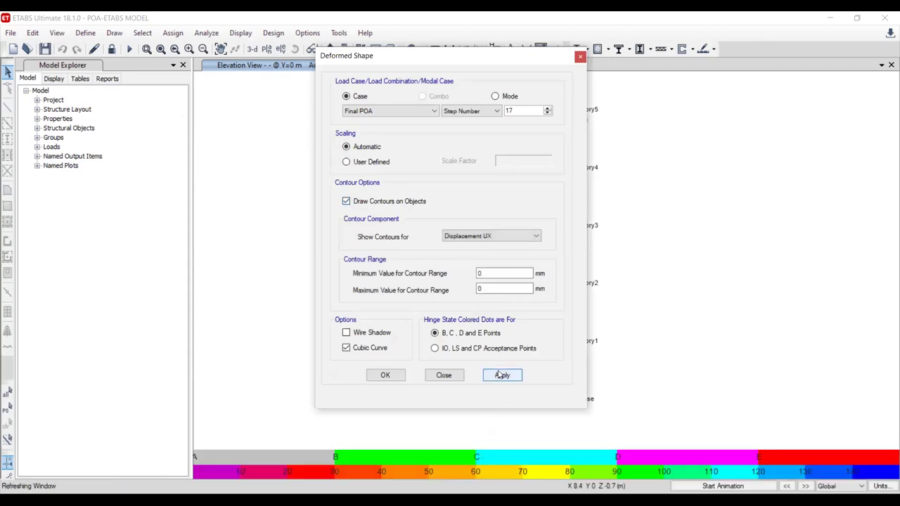
pyautogui.click(444, 375)
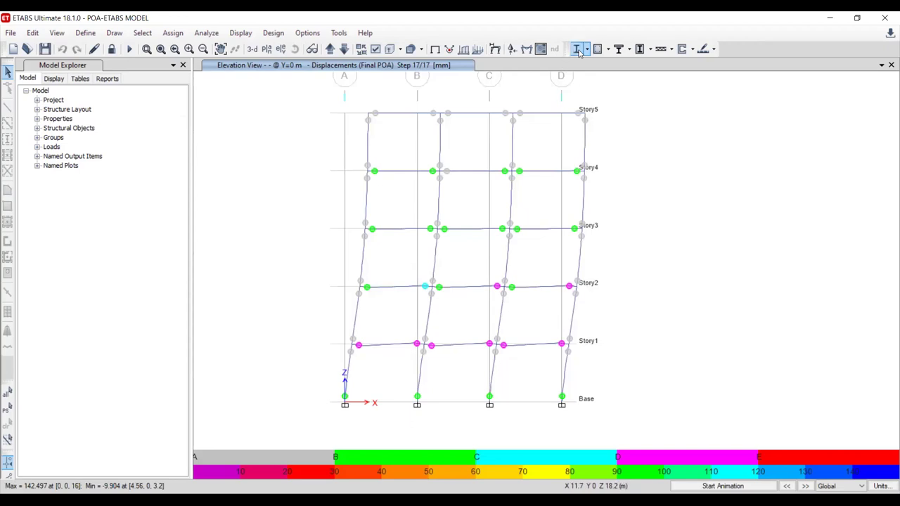
# - Return to the undeformed frame, view the static pushover curve for Final POA again, and close the plot
pyautogui.click(434, 49)
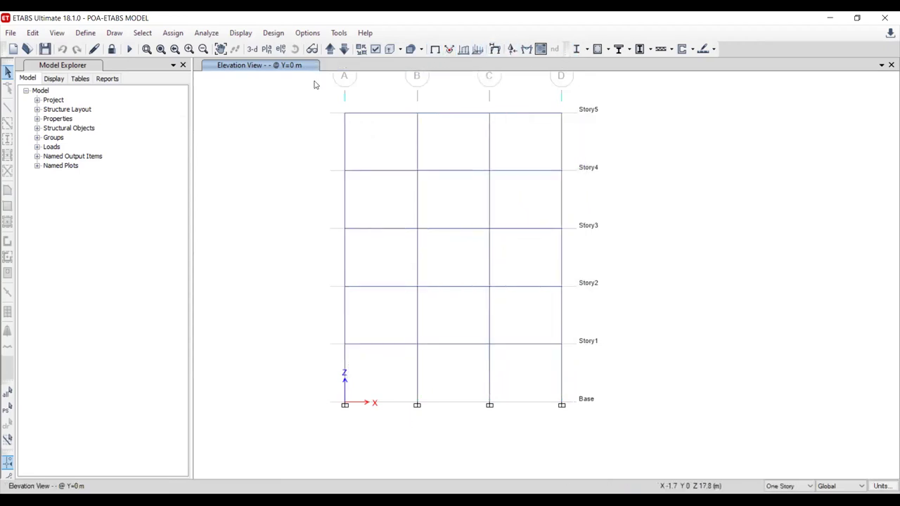
pyautogui.click(240, 33)
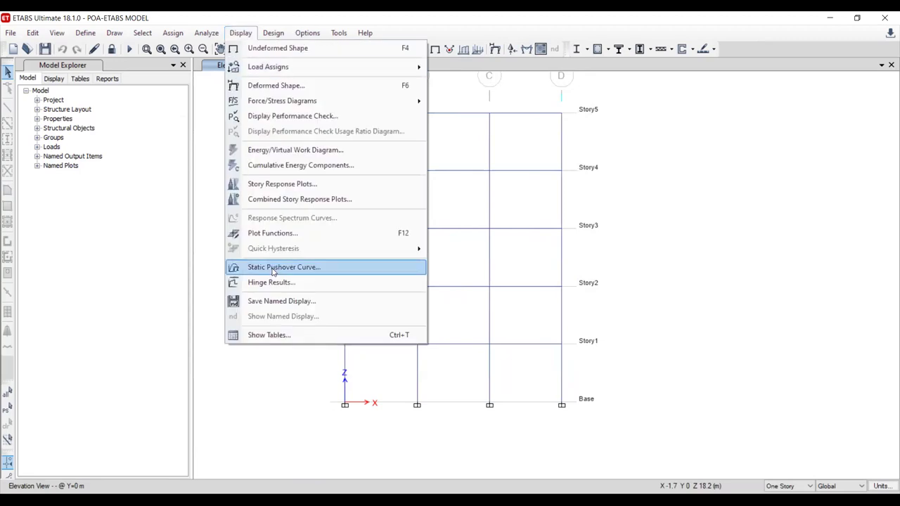
pyautogui.click(273, 268)
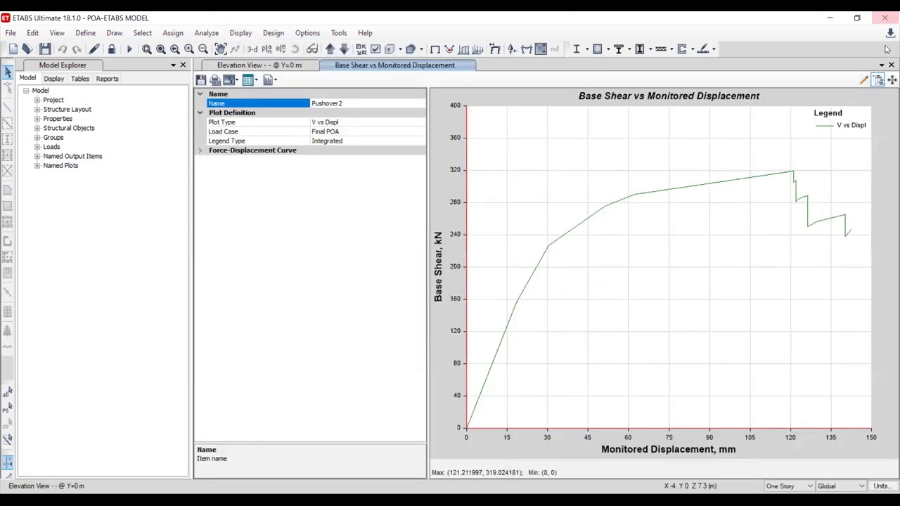
pyautogui.click(890, 65)
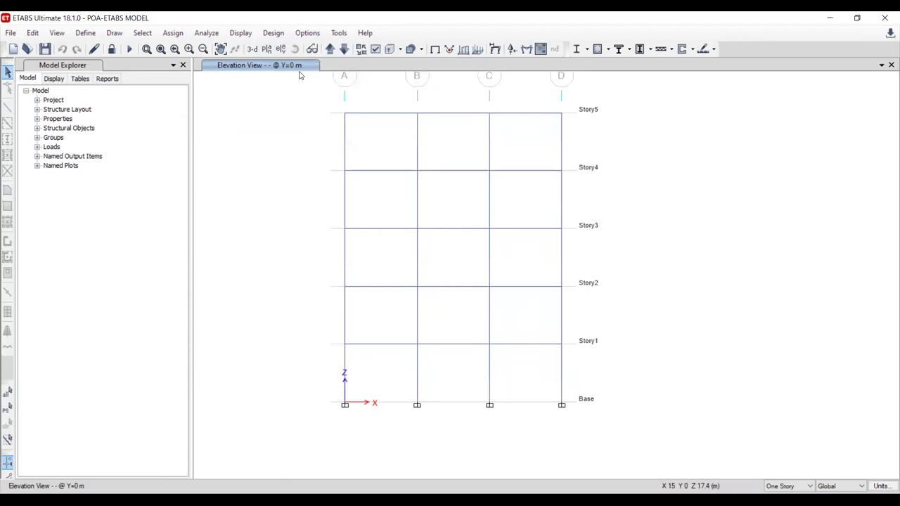